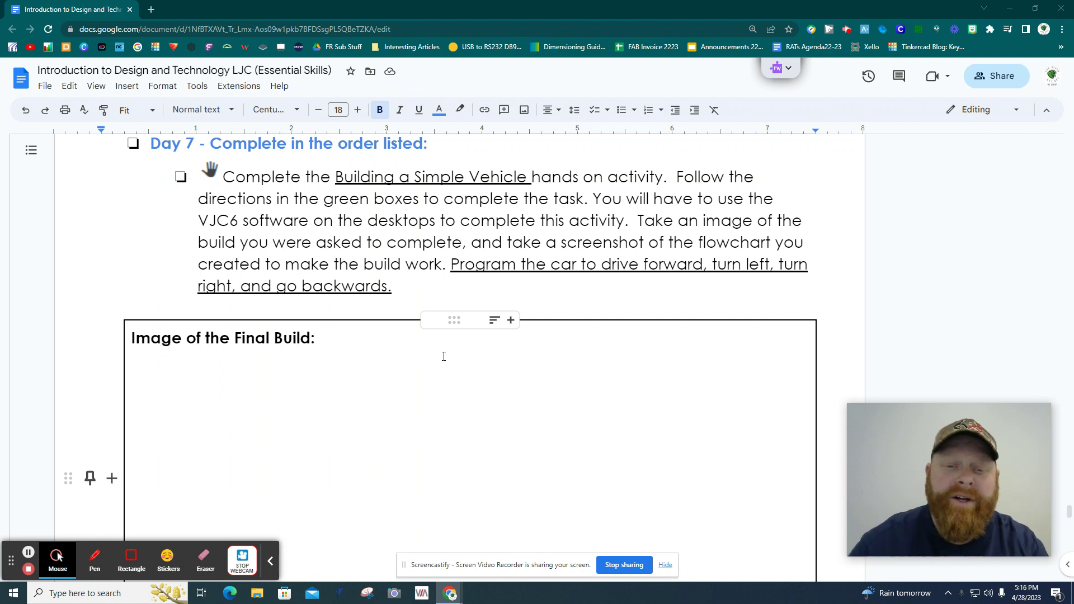
- Set the text colour to red on the empty line beneath "Image of the Final Build:"
click(175, 370)
double_click(166, 361)
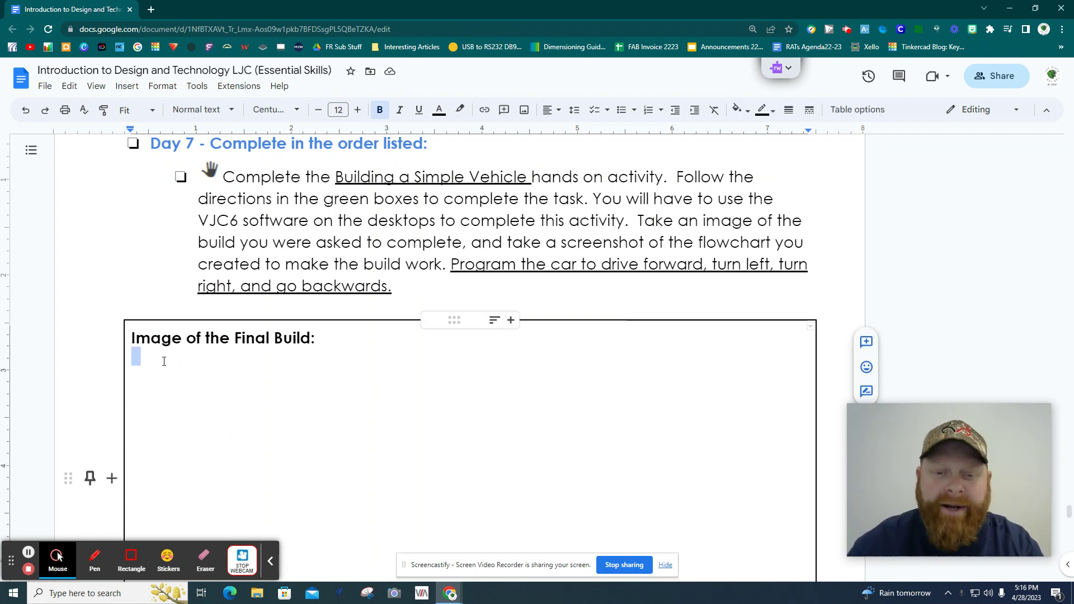
scroll(164, 361, down, 1)
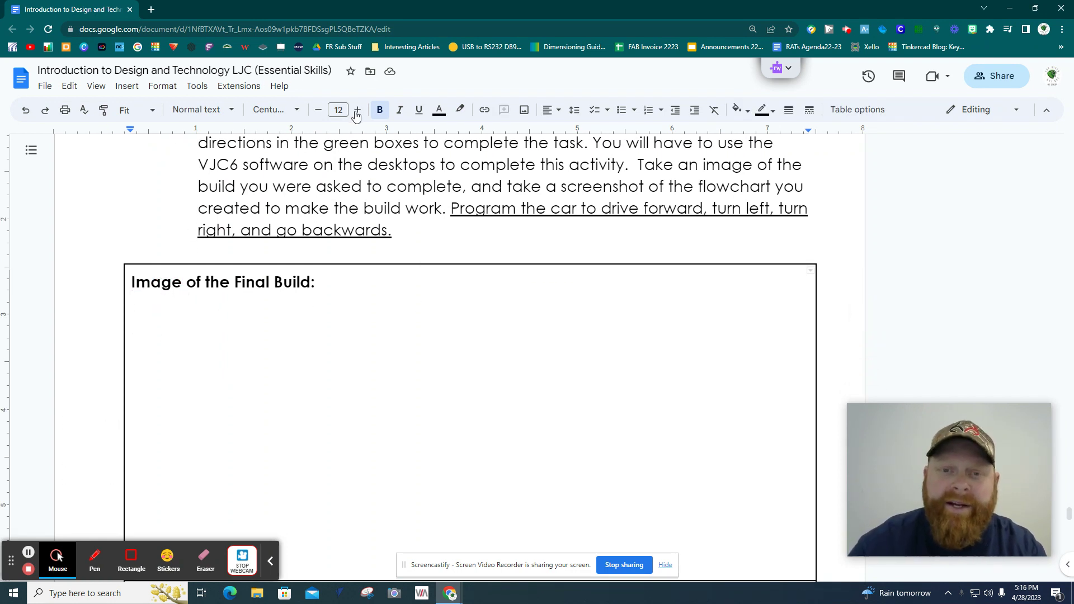
click(439, 110)
click(457, 147)
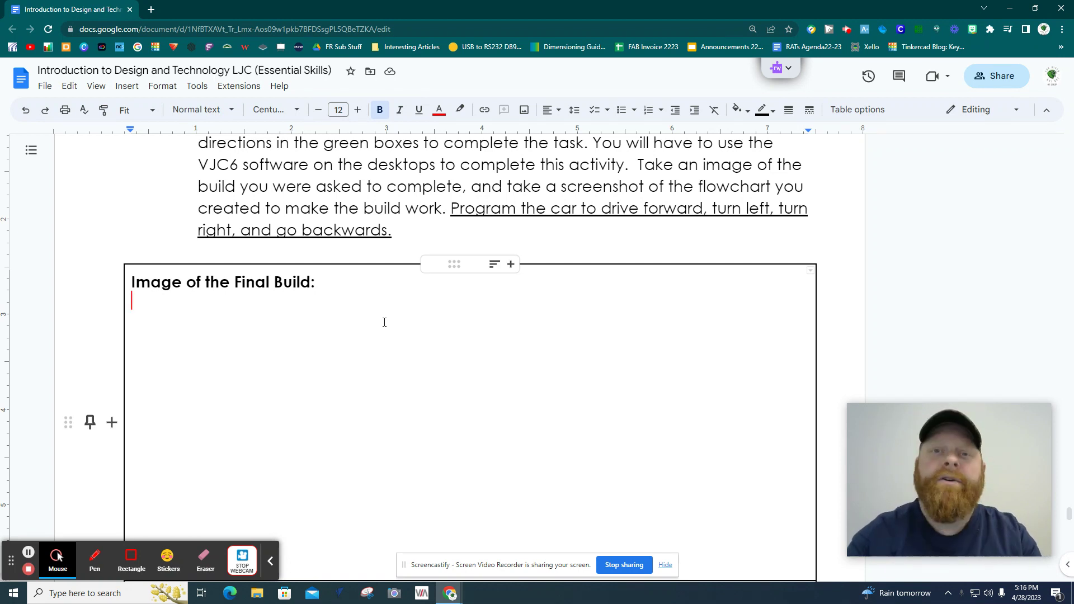
- Enter "Move Forward" on the line beneath "Image of the Final Build:"
text(G)
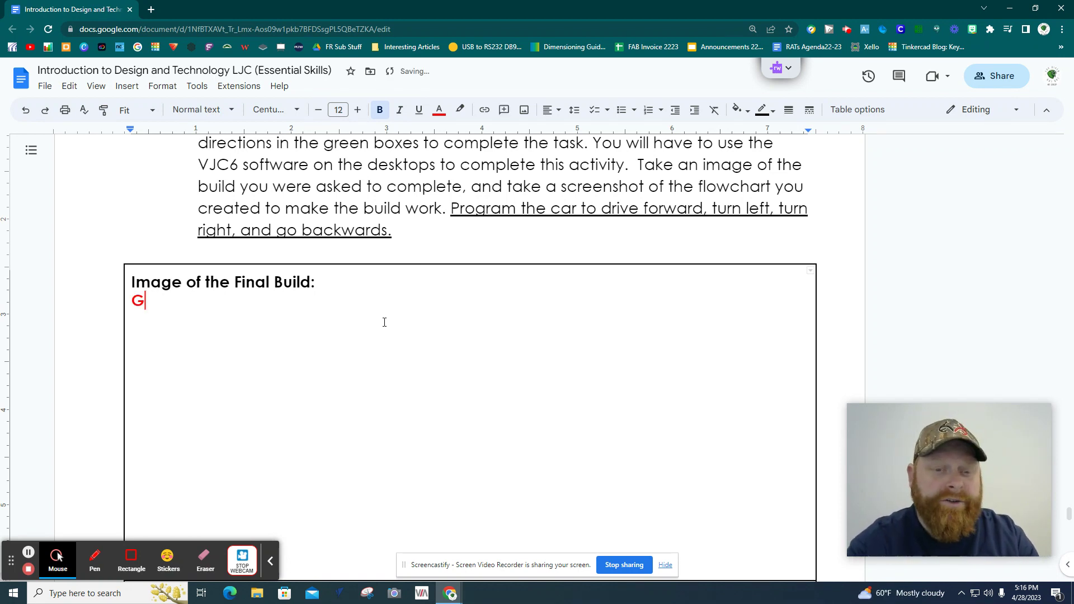
key(BackSpace)
text(Mo)
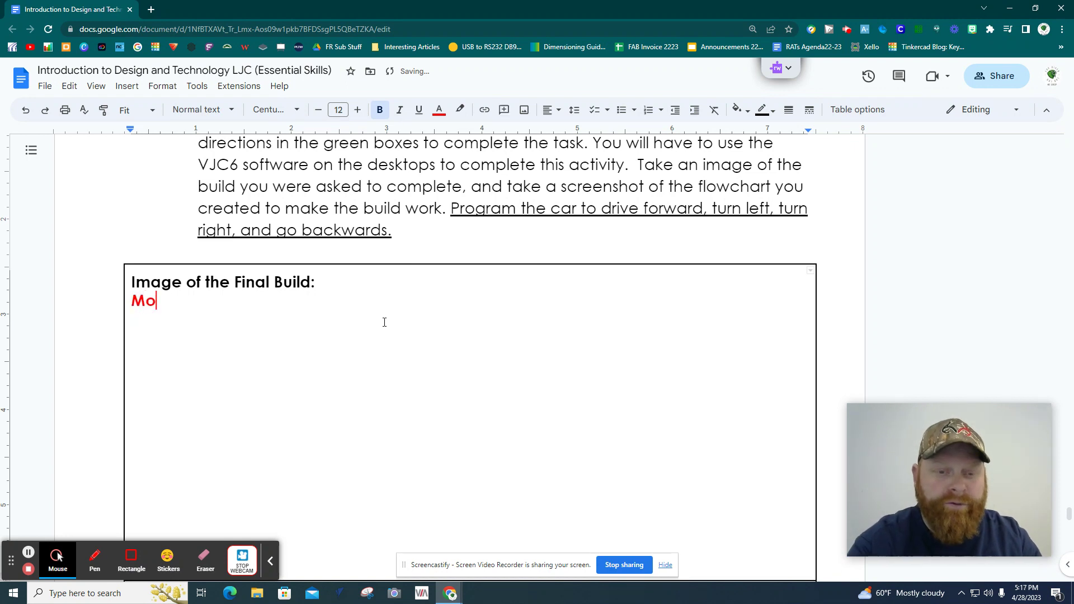
text(ve Forwarded)
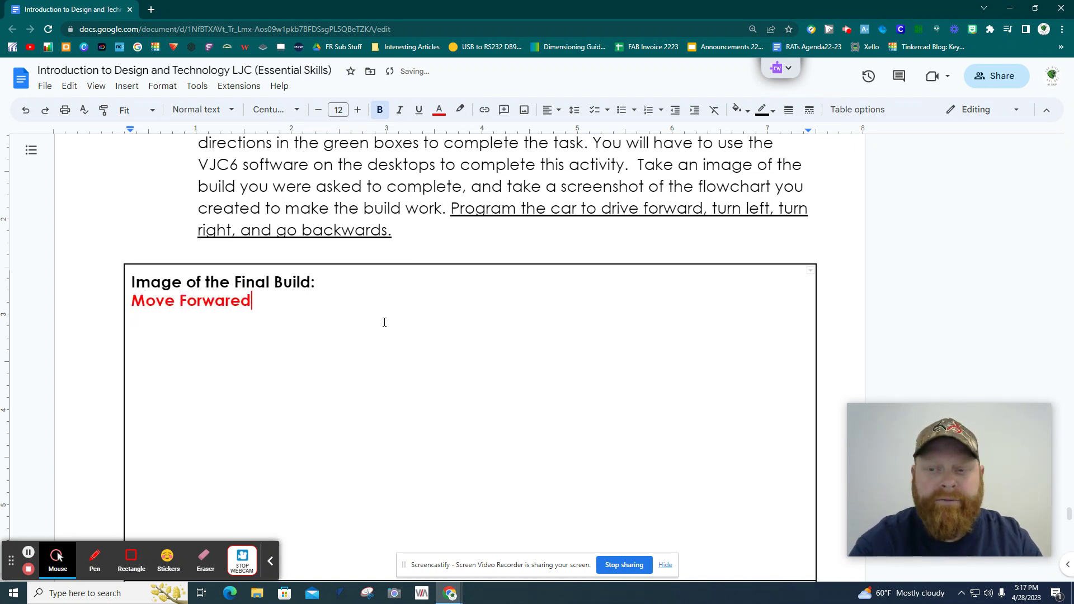
key(BackSpace)
key(BackSpace)
text(d)
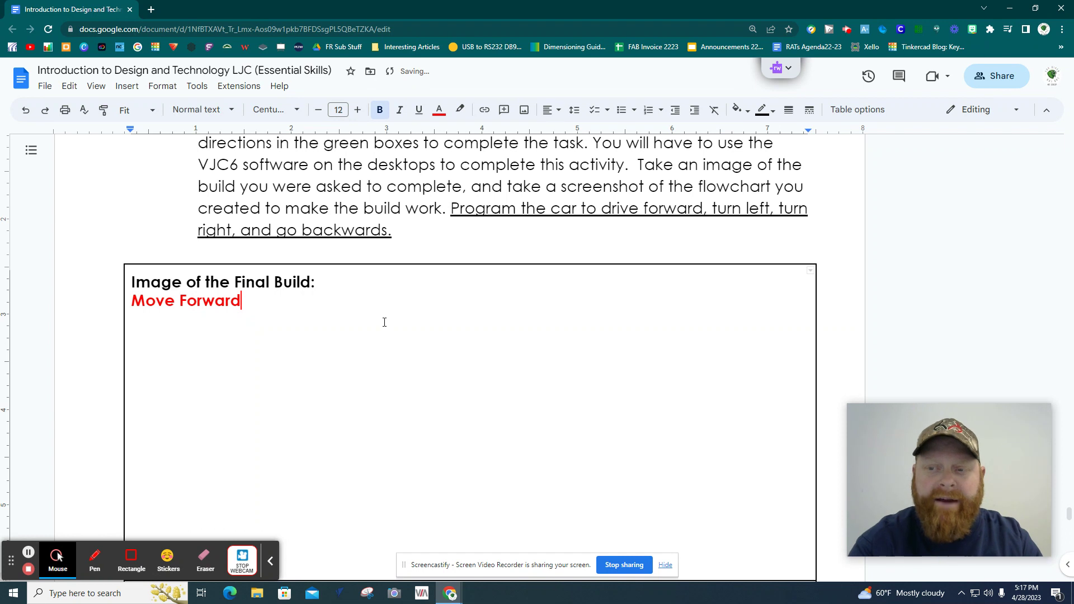
- Add the headings "Turn Left" and "Turn Right" below "Move Forward", leaving blank space before each
key(Return)
key(Return)
text(Tu)
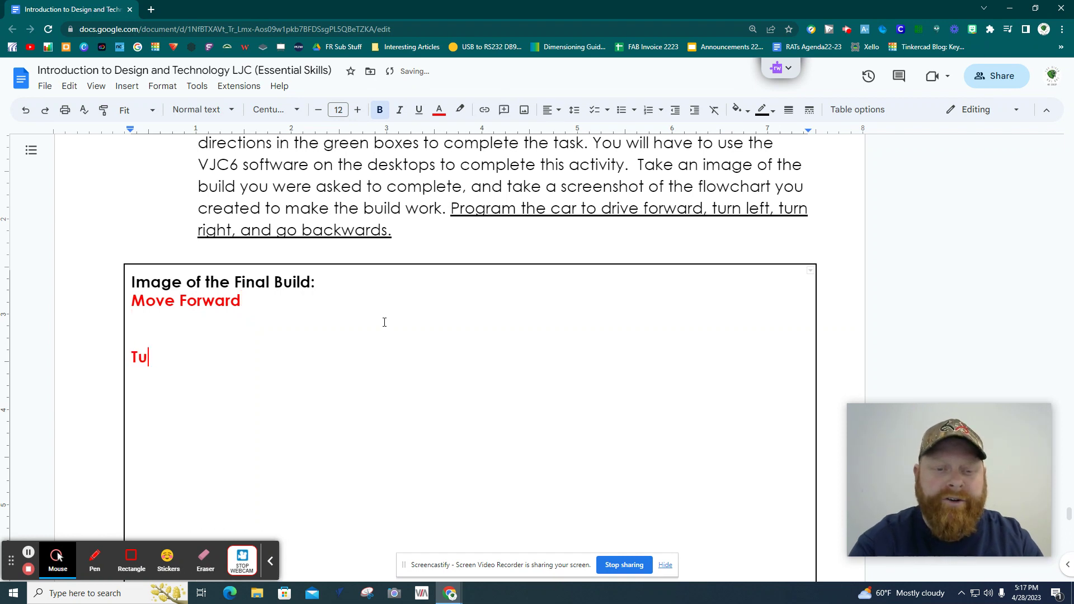
text(rn Left)
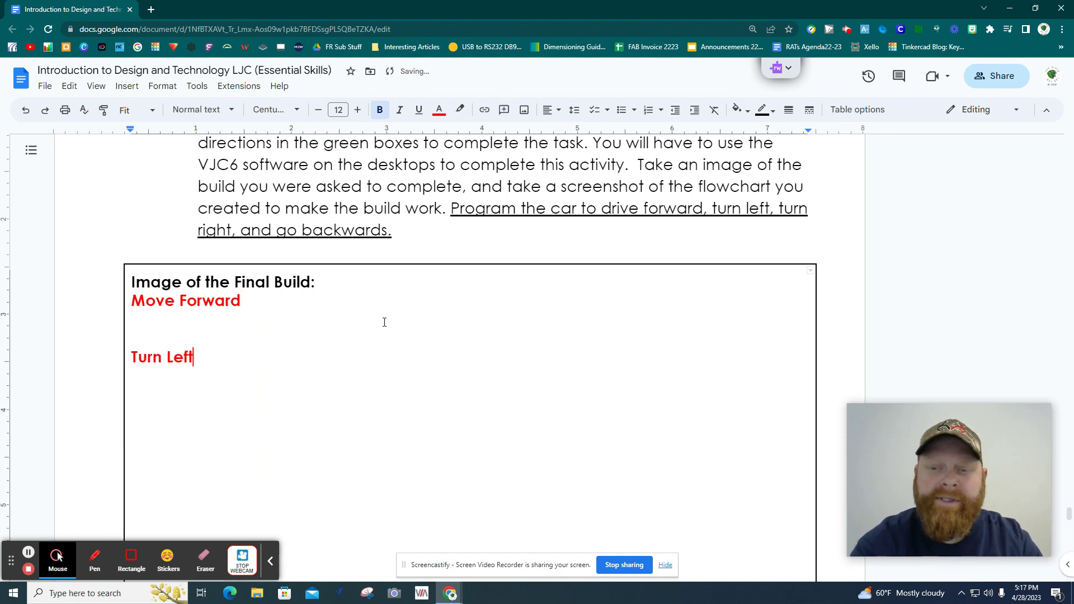
key(Return)
key(Return)
text(T)
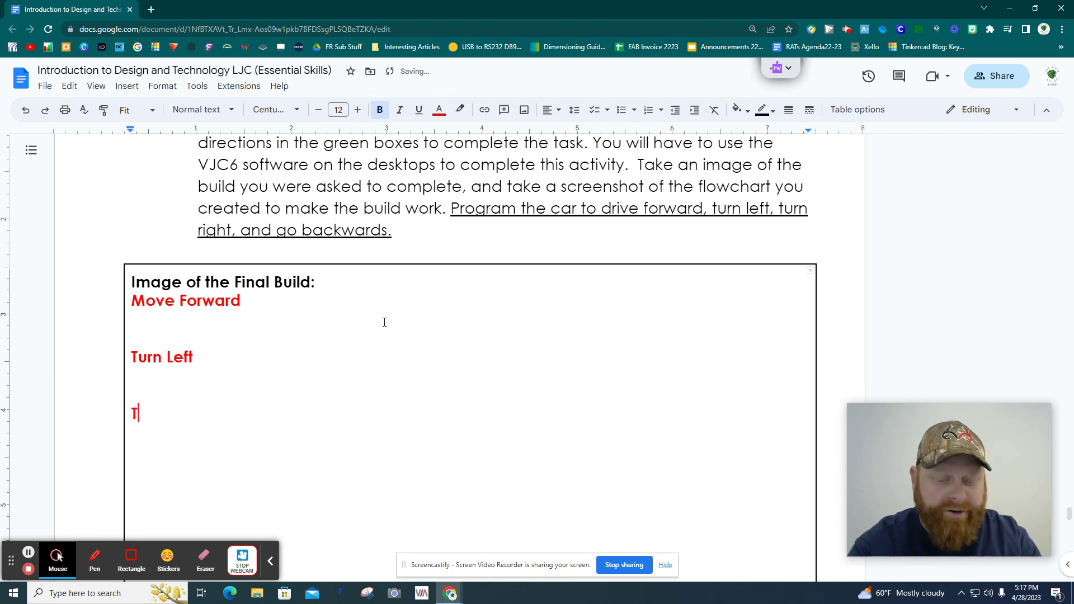
text(urn Right)
- Add the heading "Go Backwards" below "Turn Right" with blank lines after it
key(Return)
key(Return)
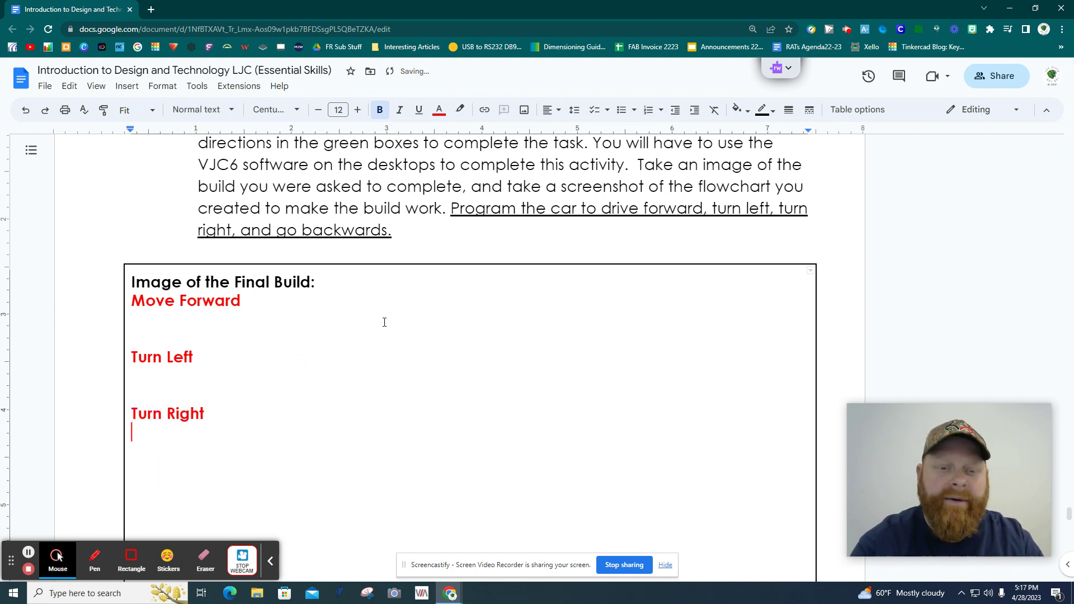
text(Go Backwar)
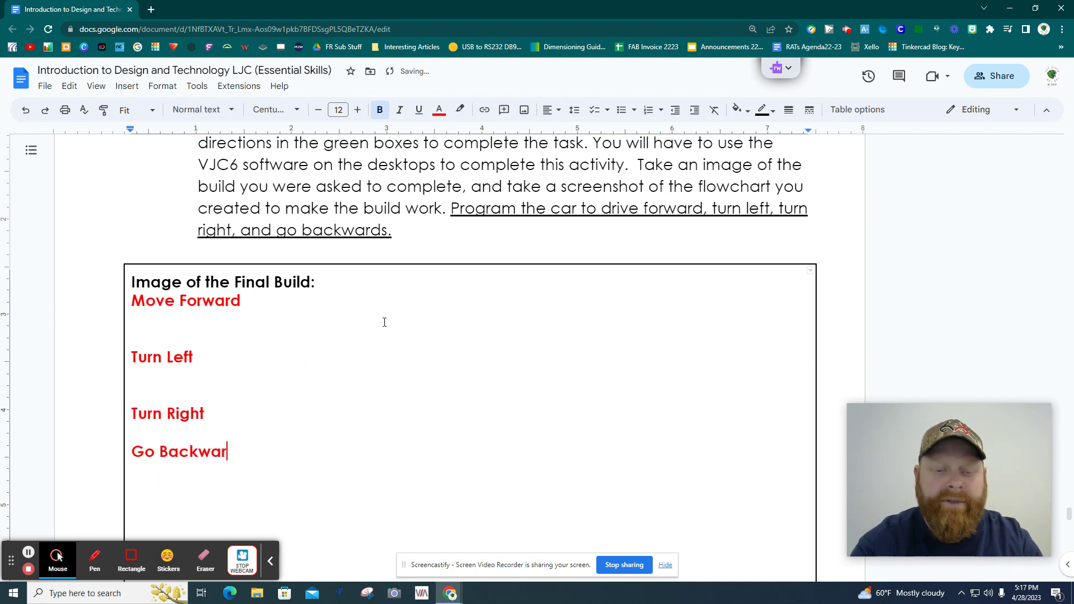
text(ds)
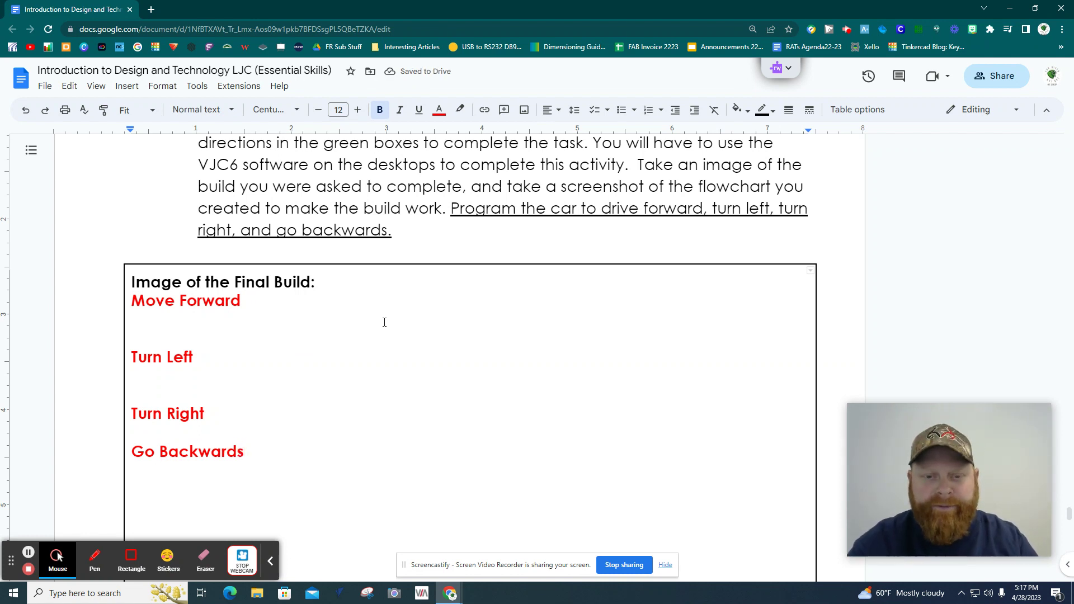
key(Return)
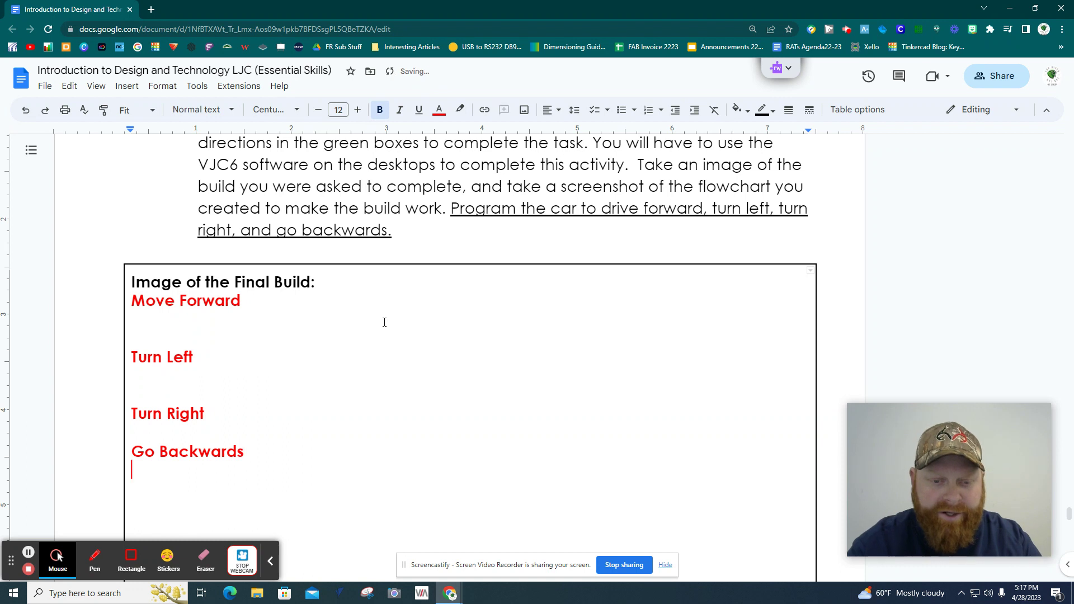
key(Return)
key(Return)
scroll(356, 300, down, 3)
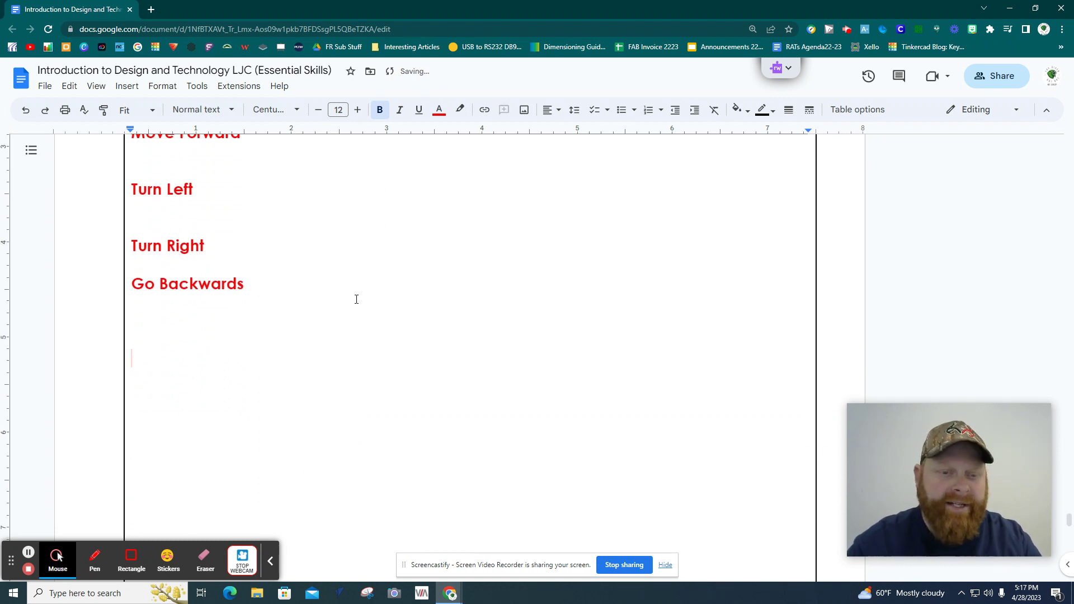
scroll(356, 300, up, 1)
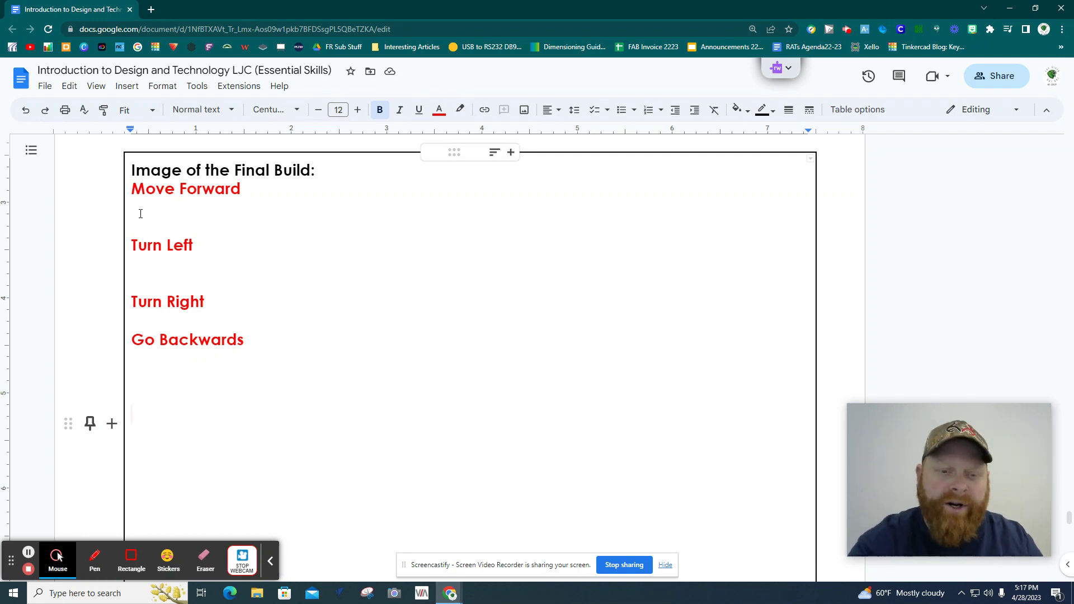
text(---------------------------)
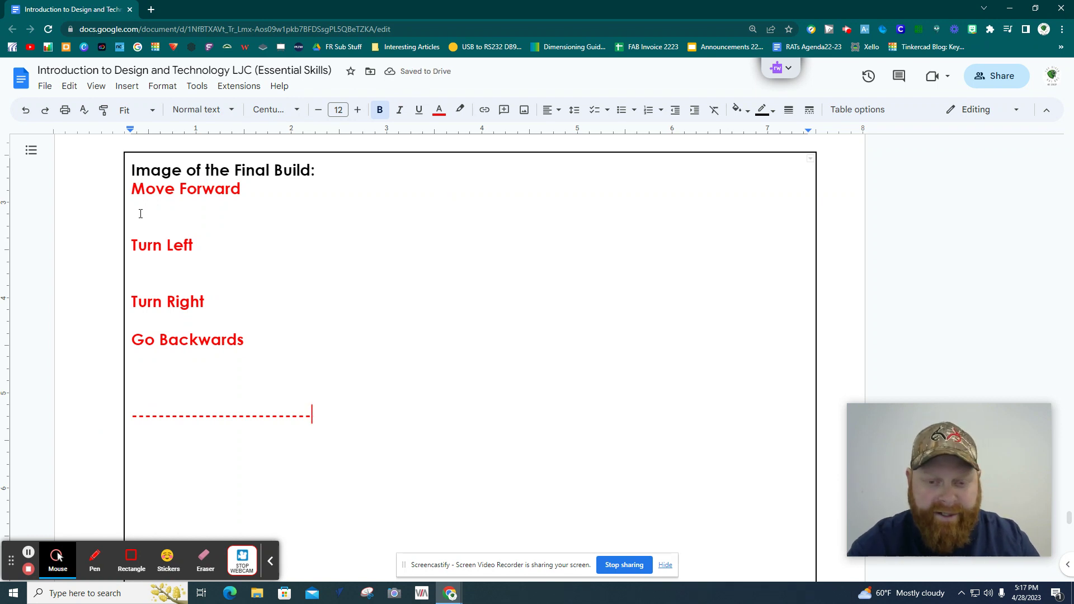
key(BackSpace)
key(BackSpace)
key(BackSpace)
key(BackSpace)
key(BackSpace)
key(BackSpace)
key(BackSpace)
key(BackSpace)
key(BackSpace)
key(BackSpace)
key(BackSpace)
key(BackSpace)
key(BackSpace)
key(BackSpace)
key(BackSpace)
key(BackSpace)
key(BackSpace)
key(BackSpace)
key(BackSpace)
key(BackSpace)
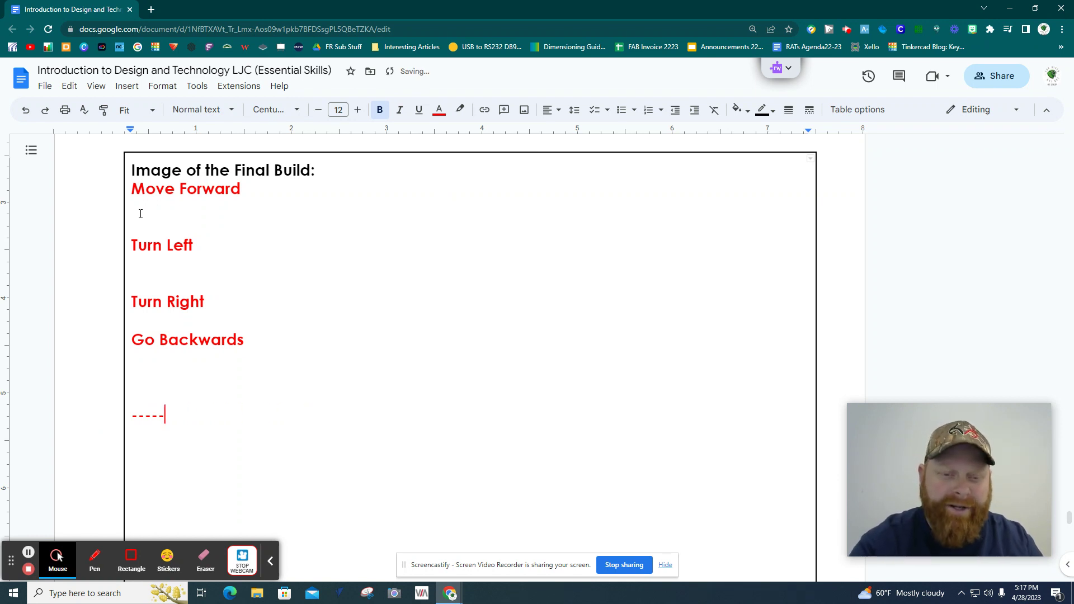
key(BackSpace)
key(BackSpace)
key(BackSpace)
key(BackSpace)
key(BackSpace)
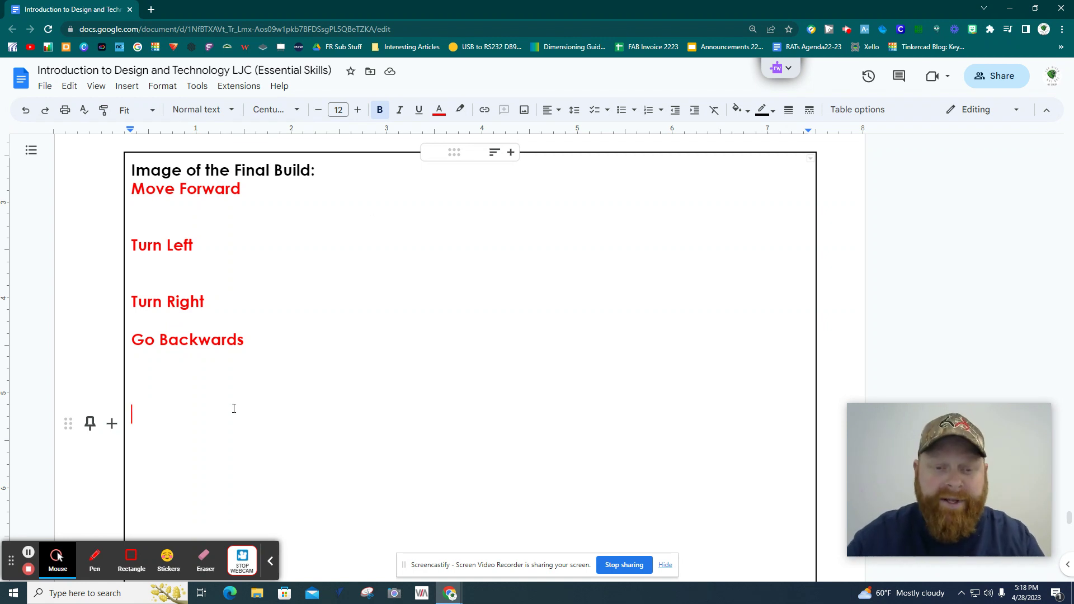
- Under "Move Forward", add the lines "L Motor move x speed" and "R Motor move x speed"
scroll(226, 403, up, 2)
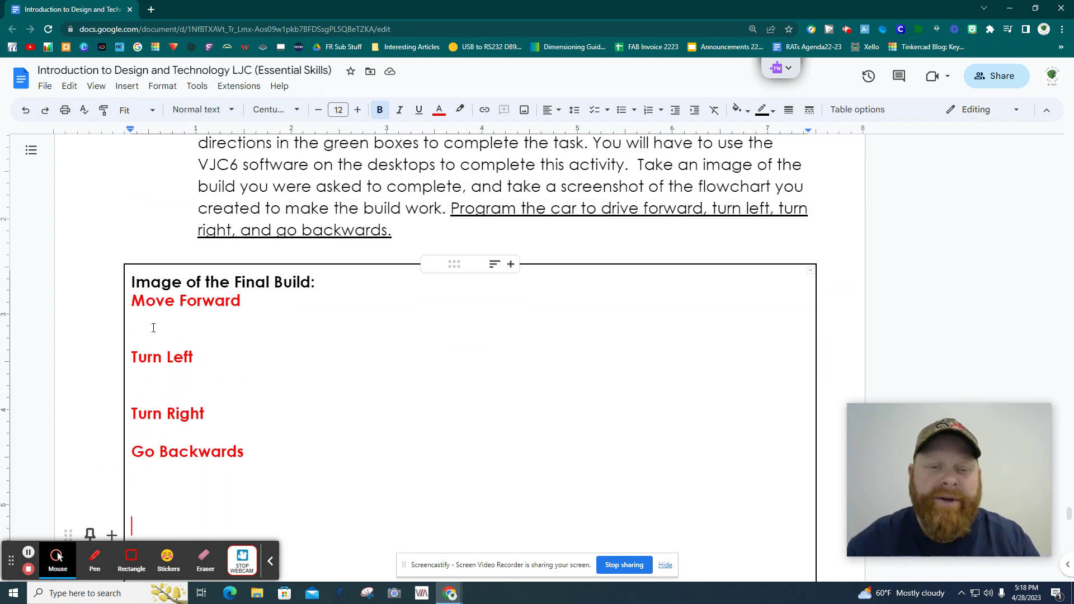
click(154, 320)
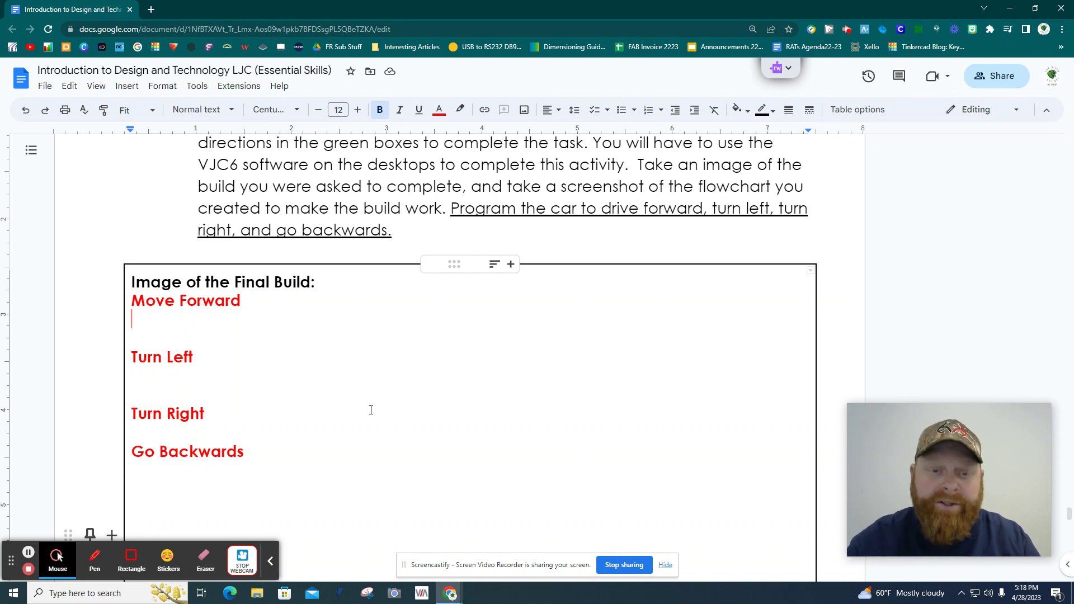
scroll(371, 410, up, 1)
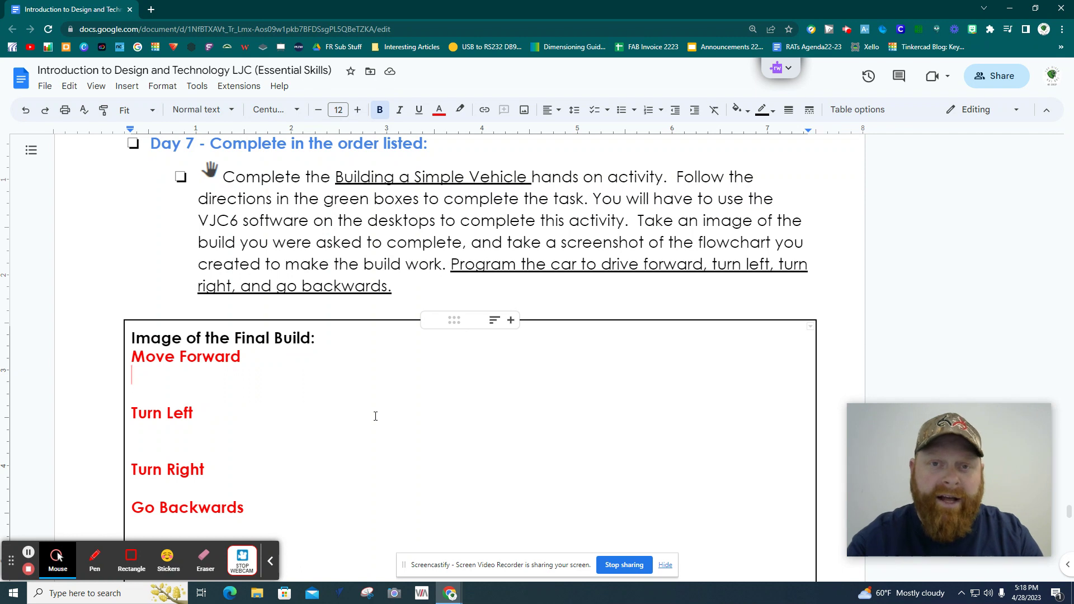
text(L Motor )
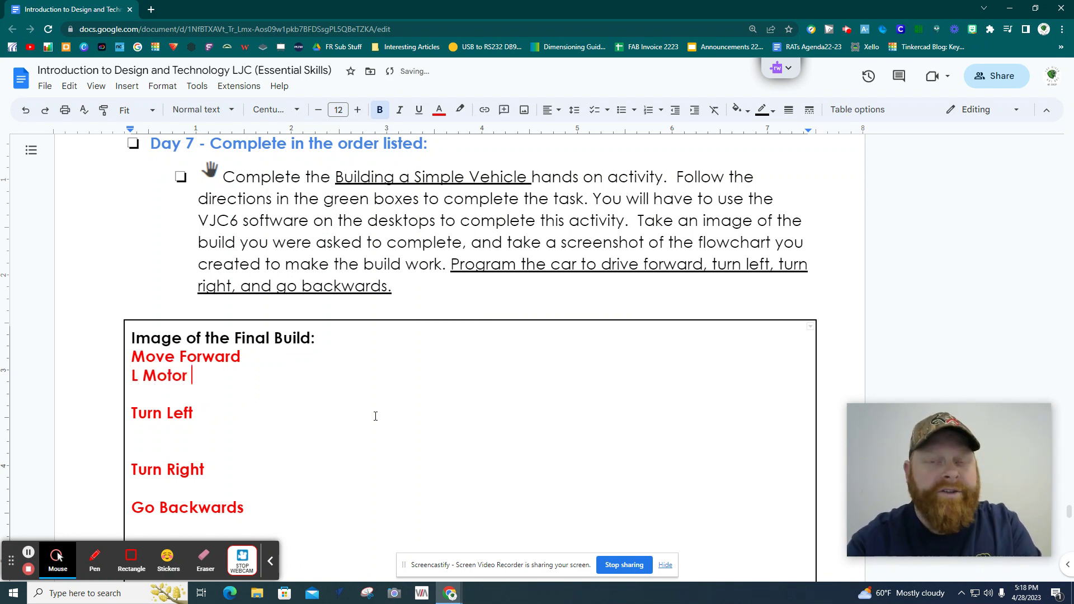
text(move x speed)
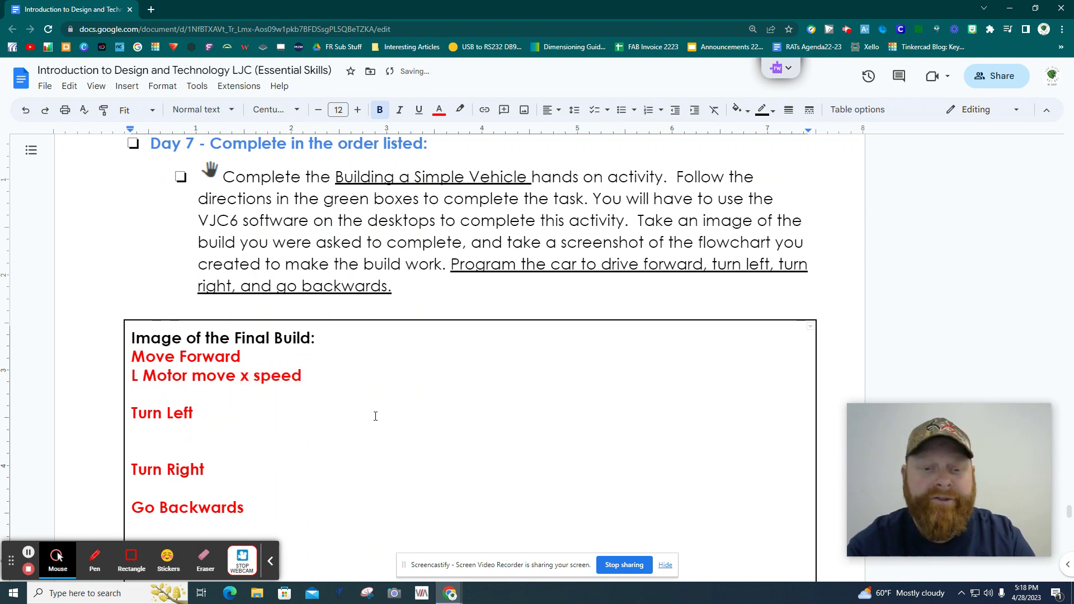
key(Return)
text(R)
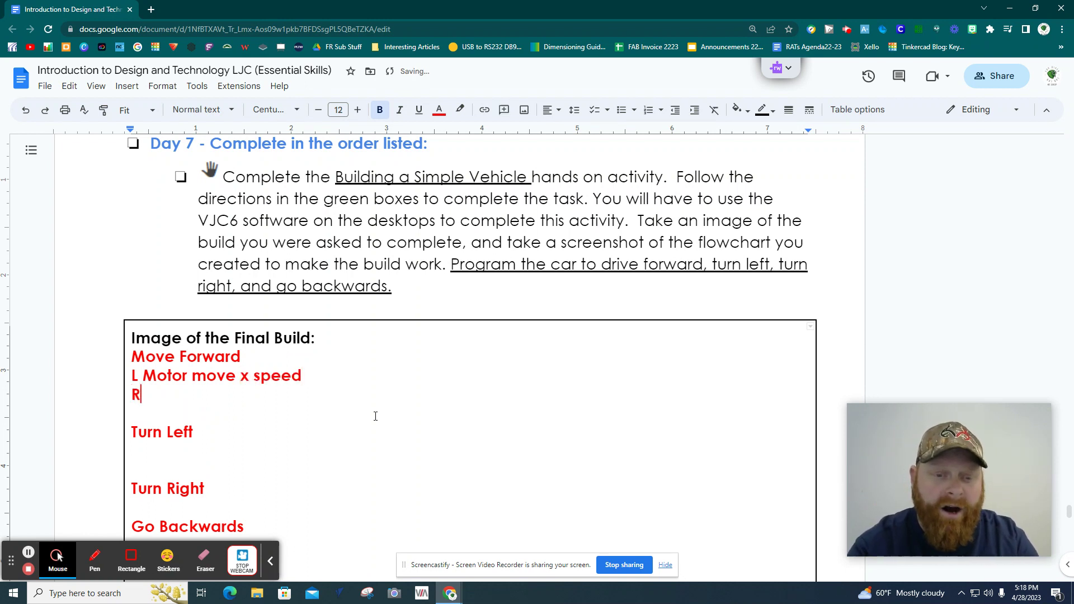
text( Motor moo)
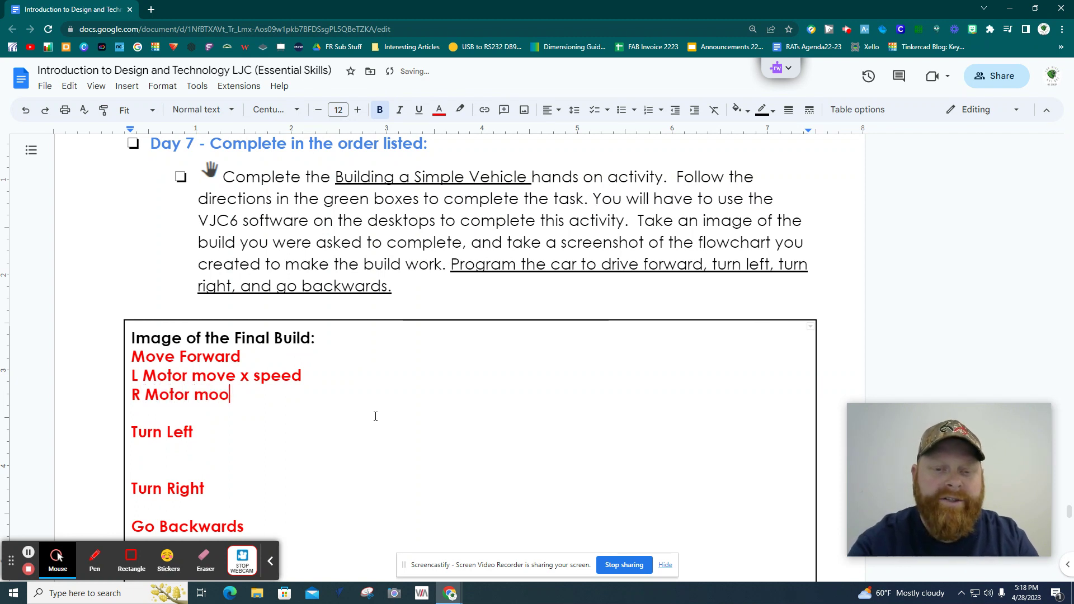
key(BackSpace)
text(ve )
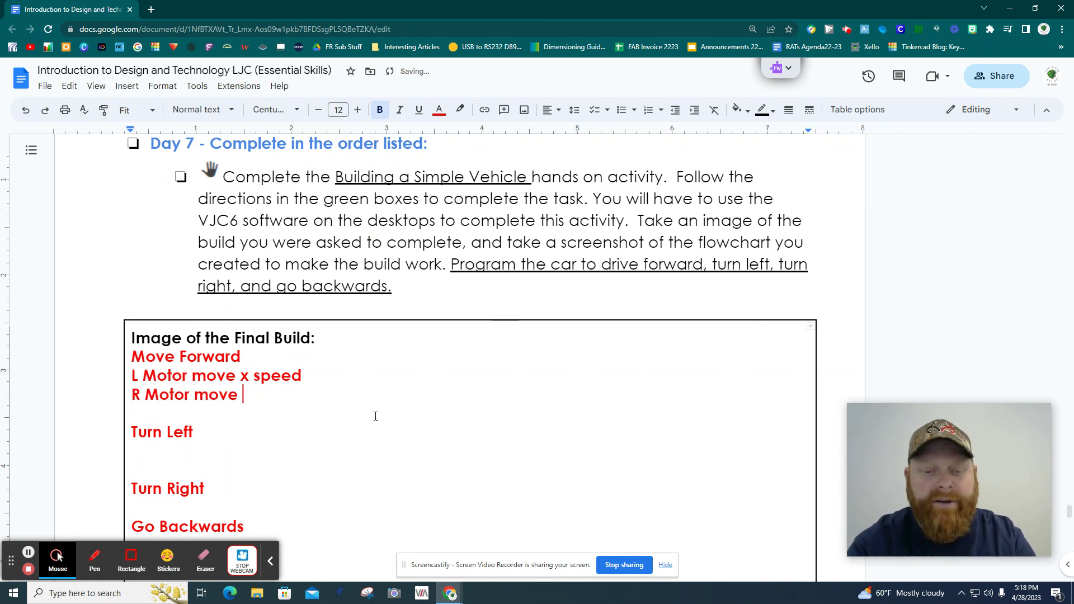
text(x speed)
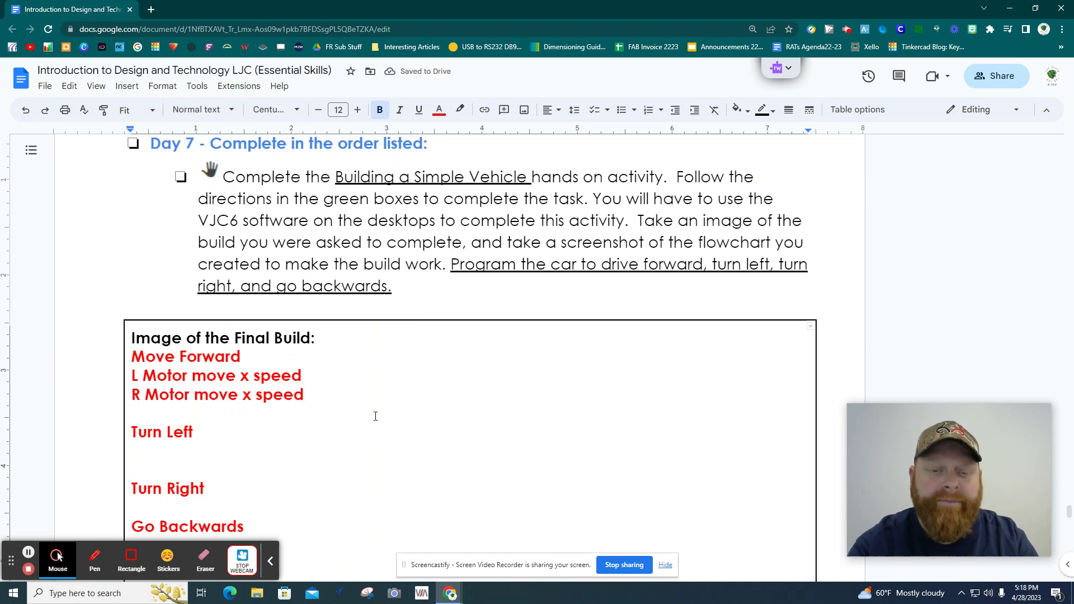
- Add "Distance/Time TBD" below the R Motor line and leave a blank line before "Turn Left"
key(Return)
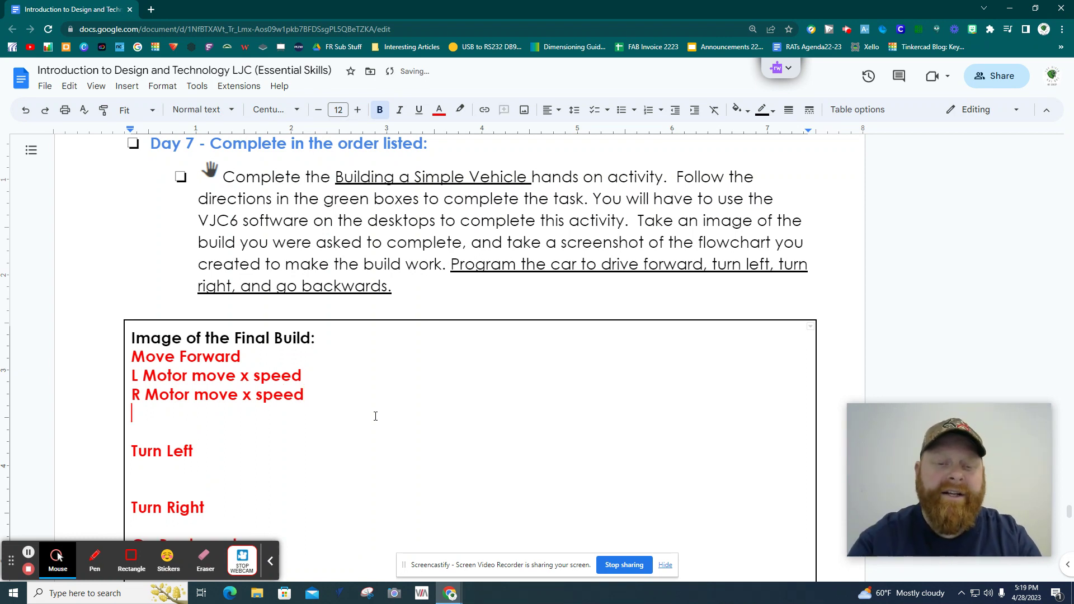
key(Delete)
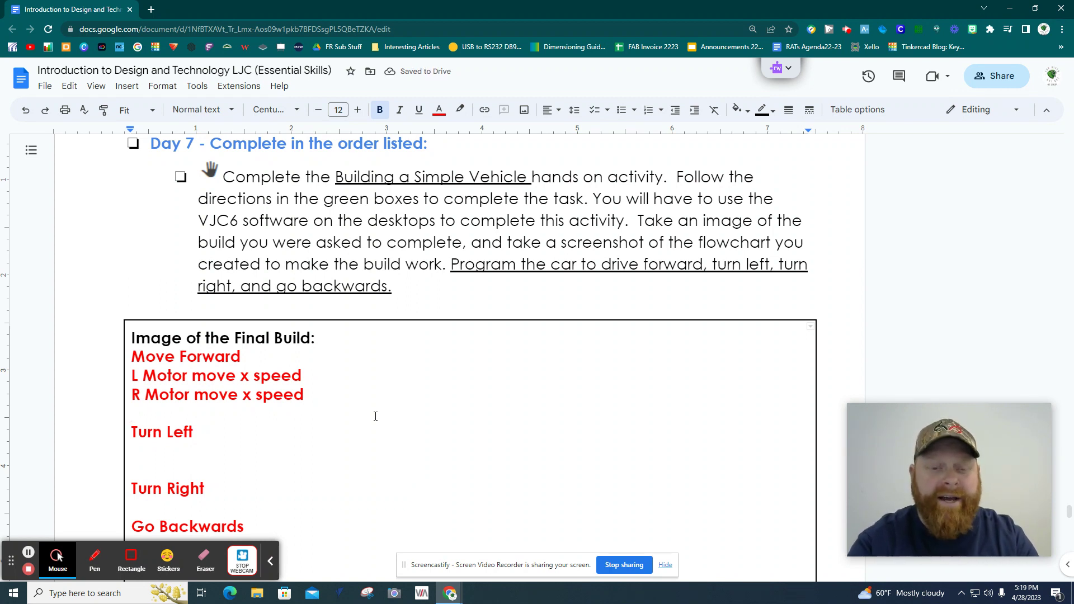
text(Distance/Time )
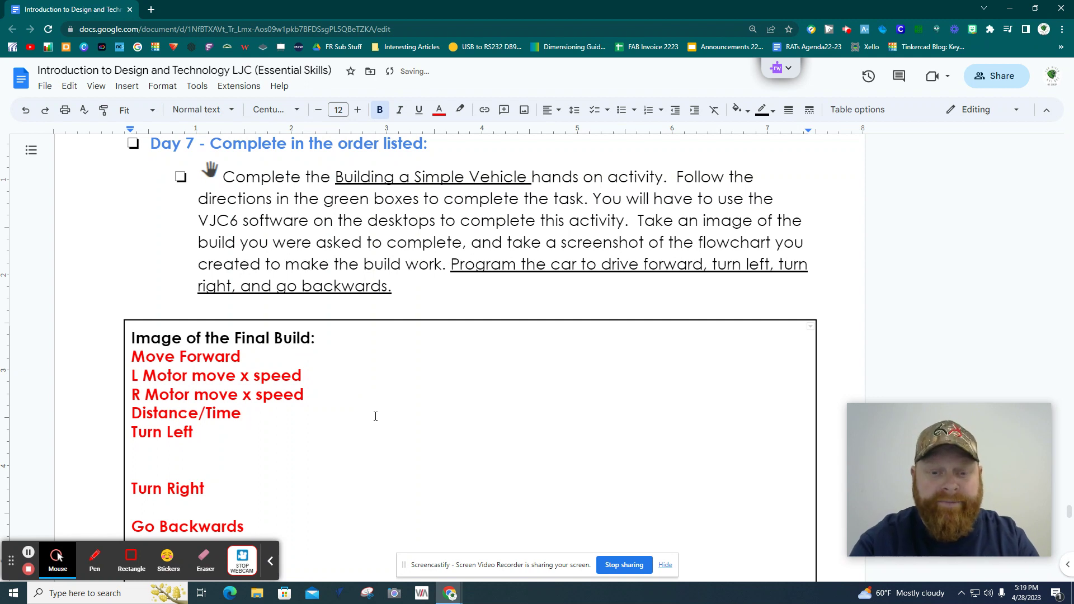
text(TBD)
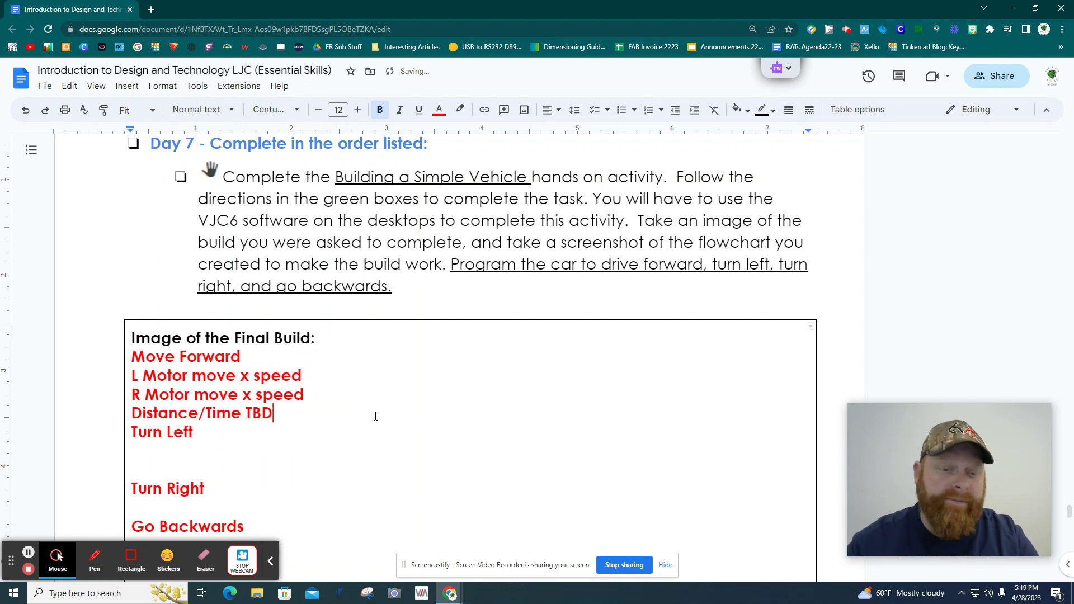
key(Return)
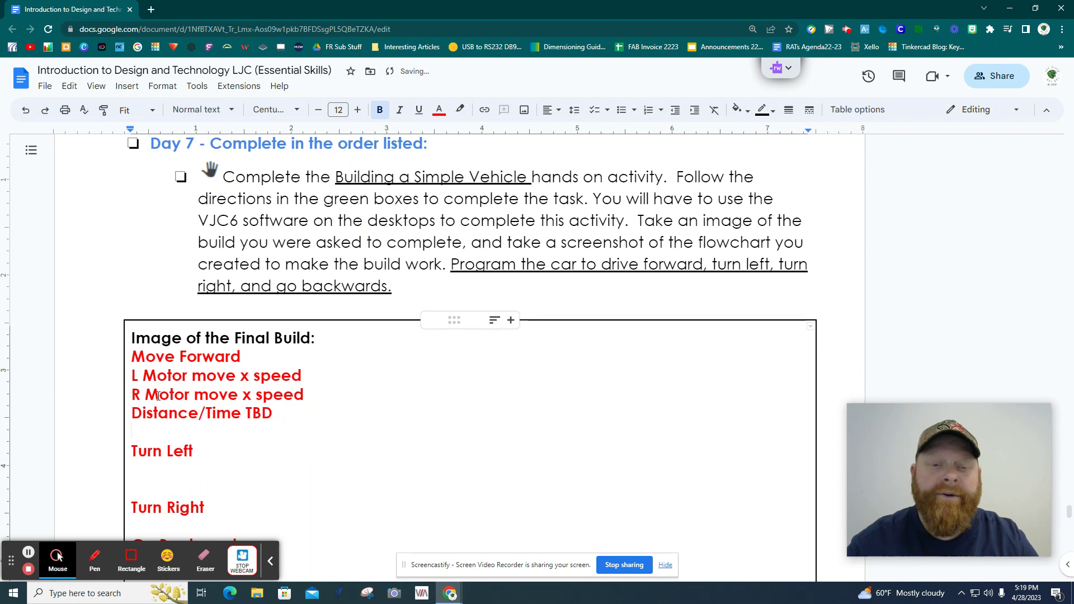
- Remove the bold formatting from the two motor lines and the Distance/Time line under "Move Forward"
scroll(147, 413, down, 1)
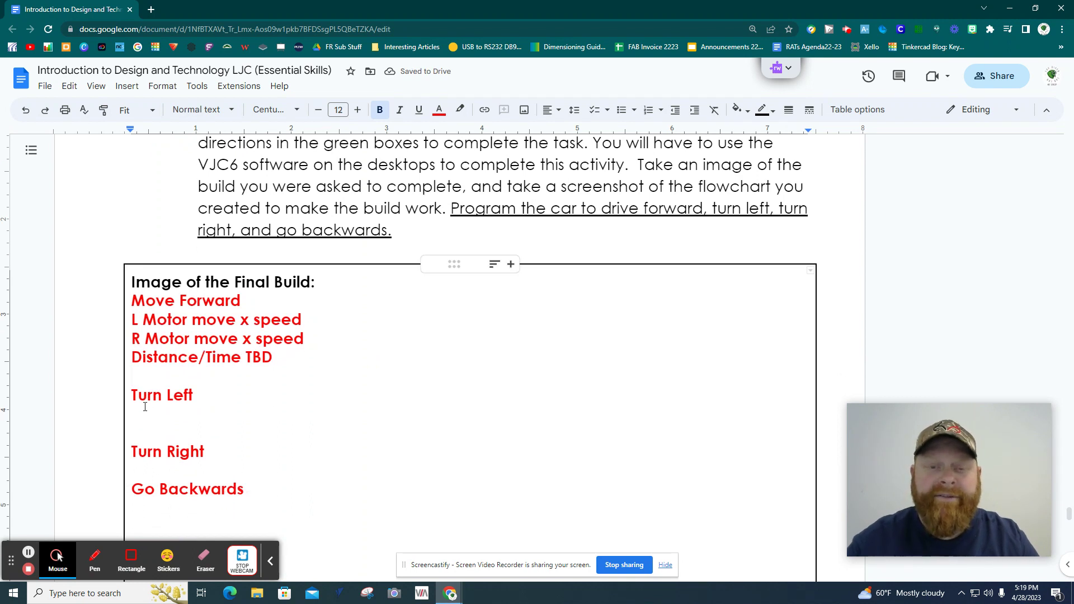
click(158, 412)
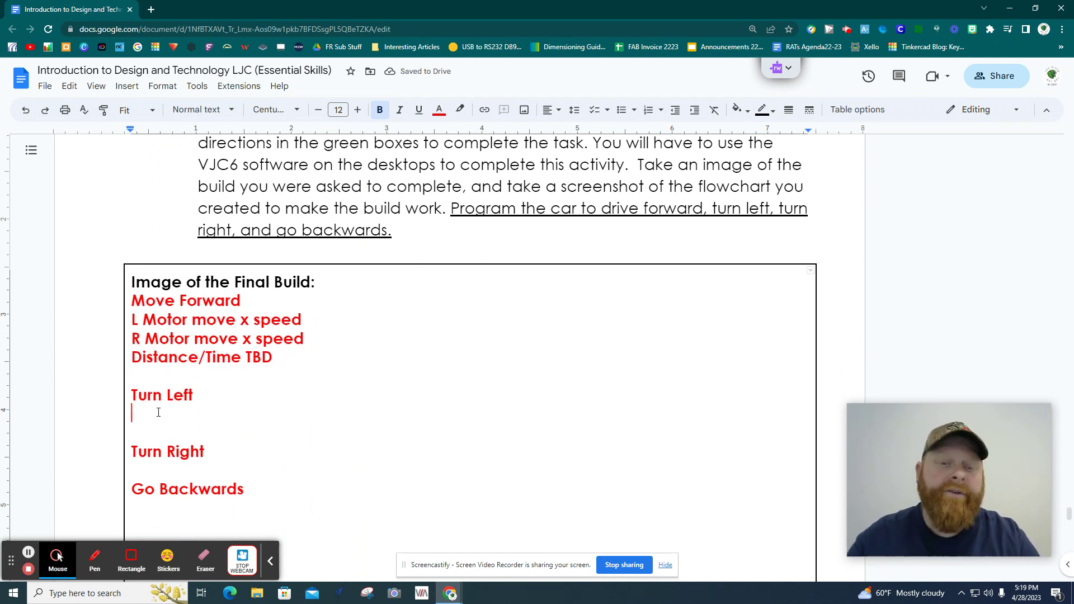
drag(294, 363, 121, 319)
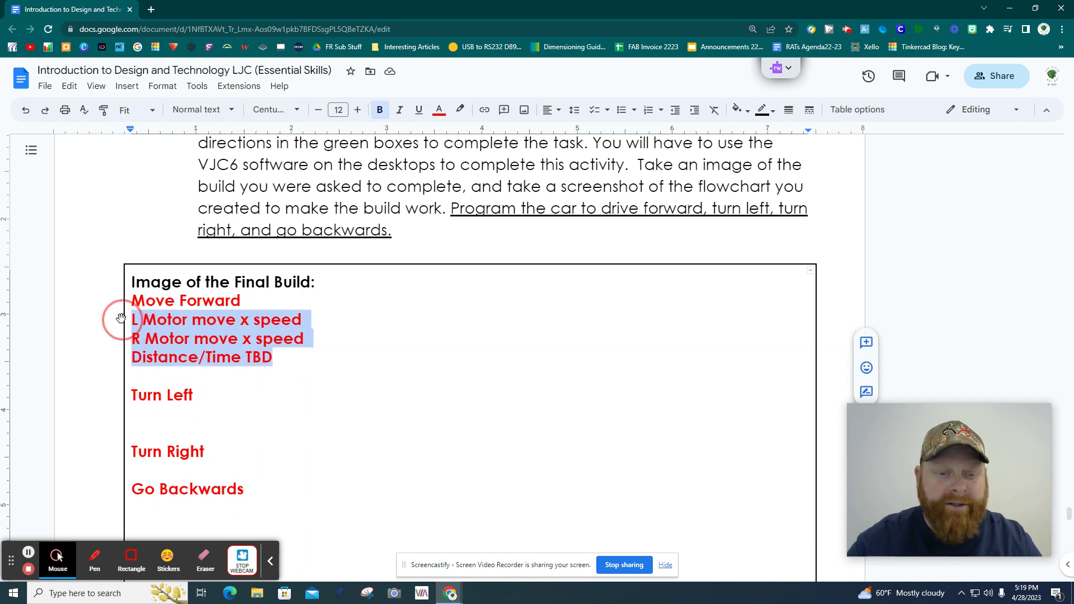
key(ctrl+b)
- Add the line "L movie move x speed" directly under the "Turn Left" heading
click(159, 411)
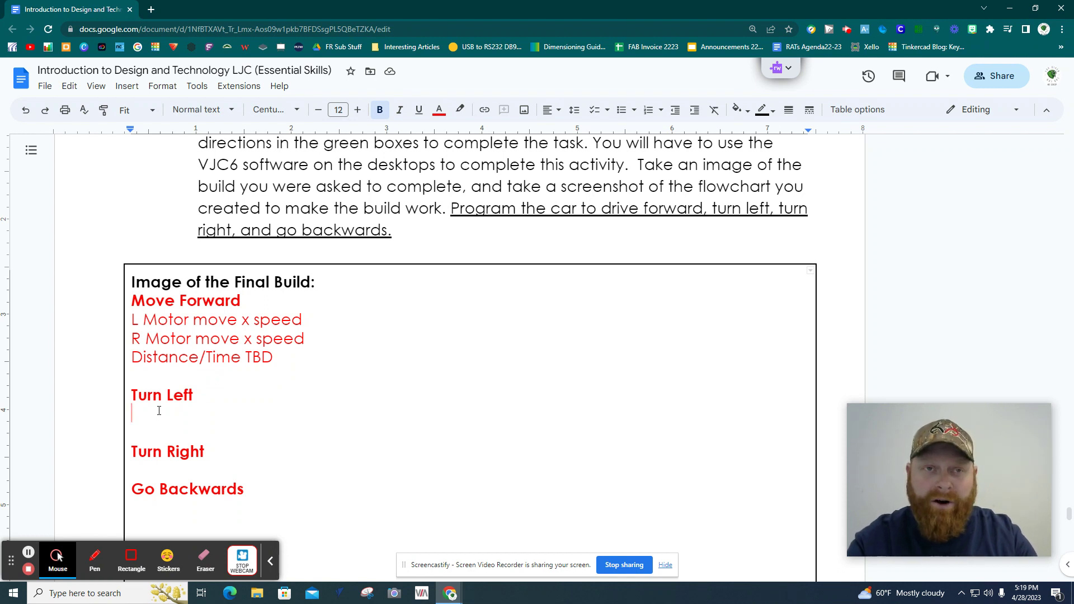
text(L)
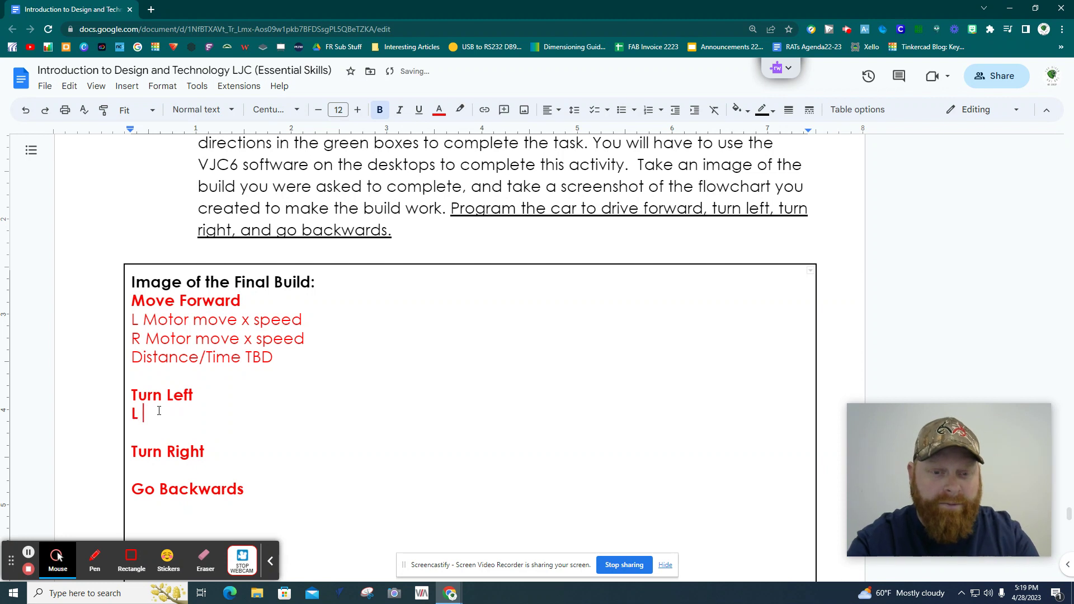
text( movie move x speed)
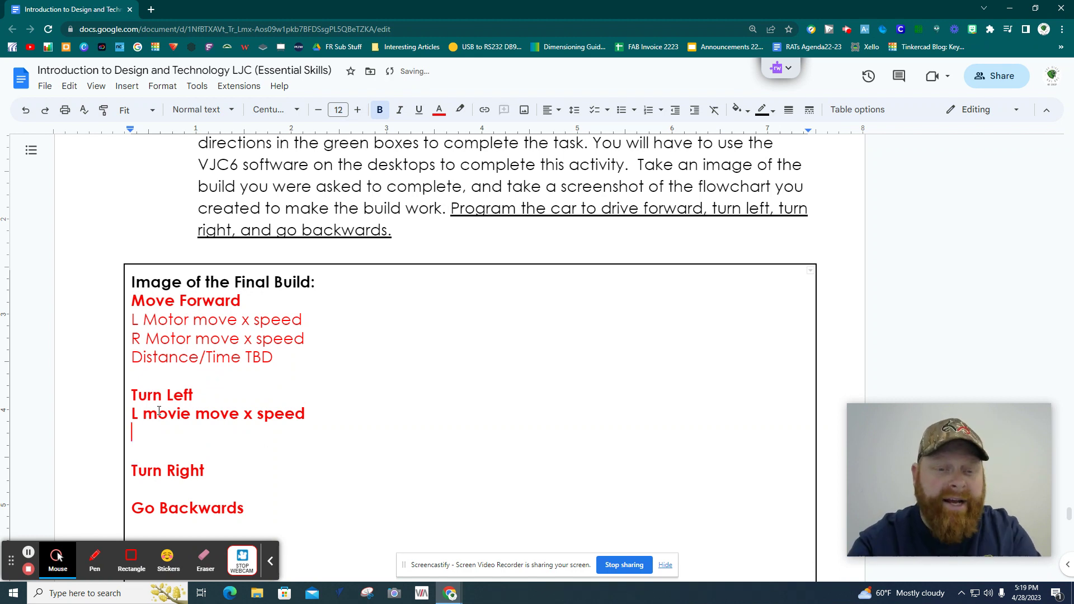
- Add "Distance/Time TBD" as the second line under "Turn Left" and remove the bold from both lines there
text(Dist)
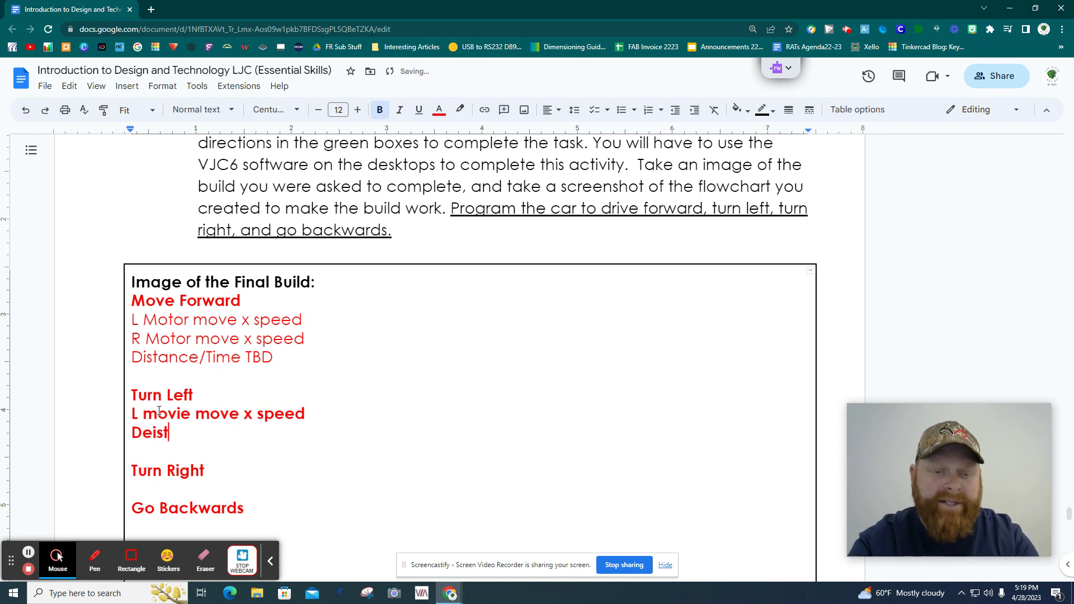
key(BackSpace)
key(BackSpace)
key(BackSpace)
text(istance )
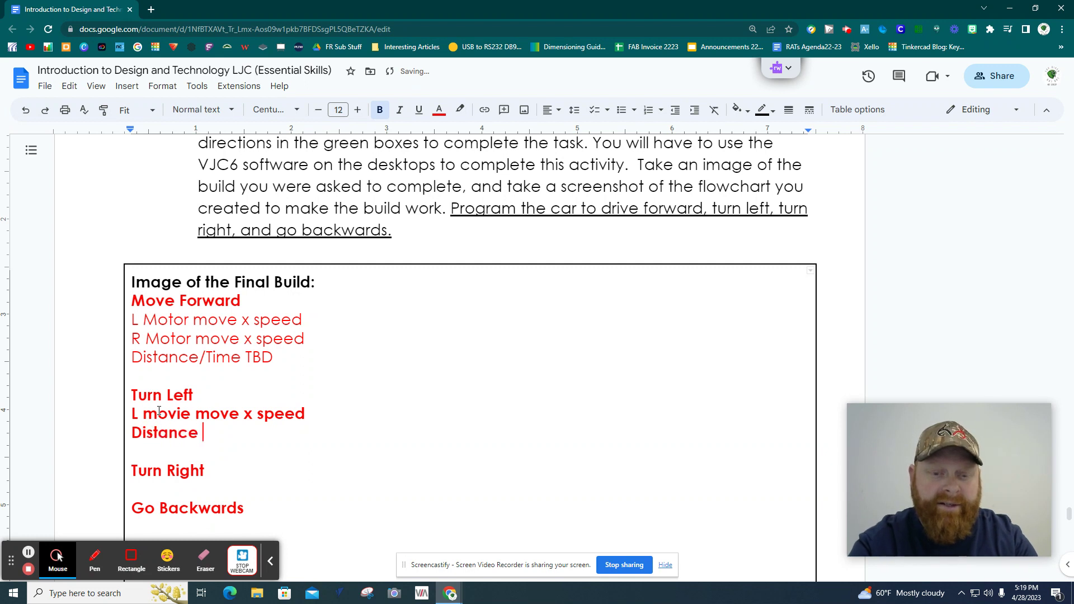
text(/Tiome)
key(BackSpace)
key(BackSpace)
key(BackSpace)
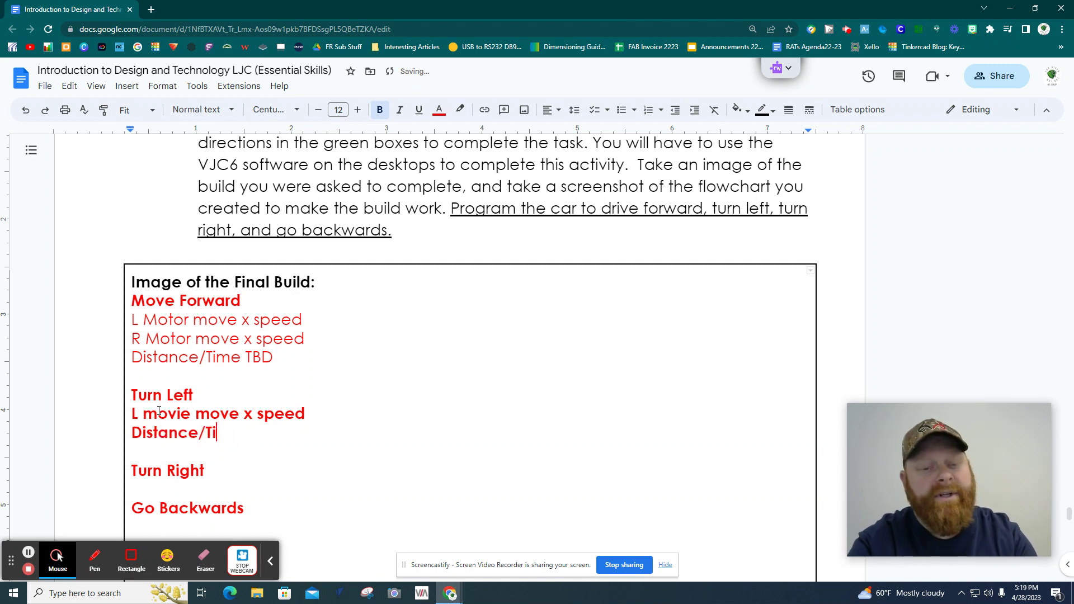
text(me RT)
key(BackSpace)
key(BackSpace)
text(TBD)
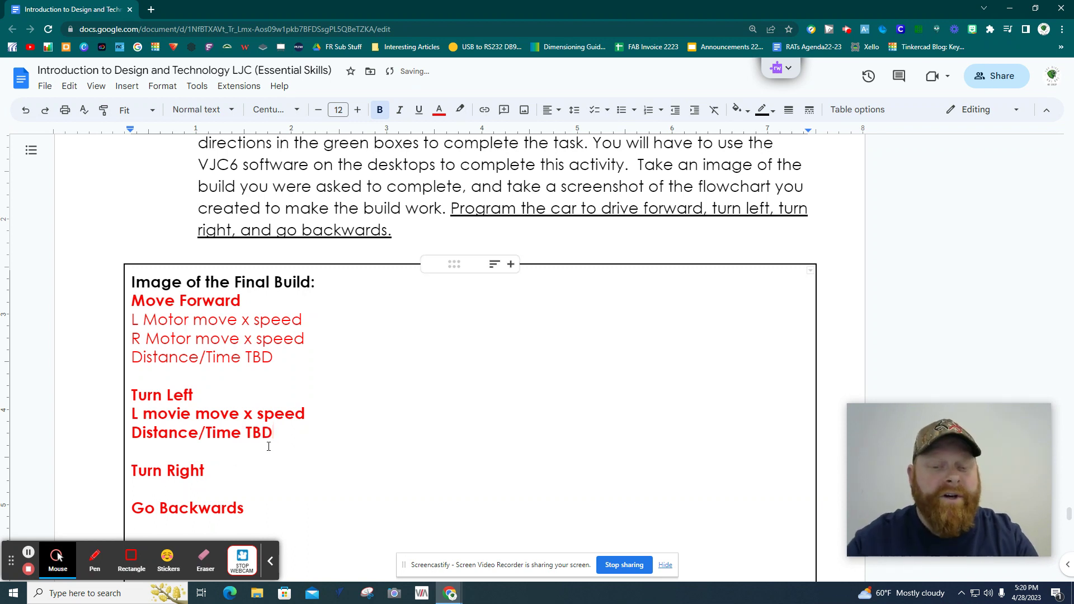
drag(274, 434, 134, 415)
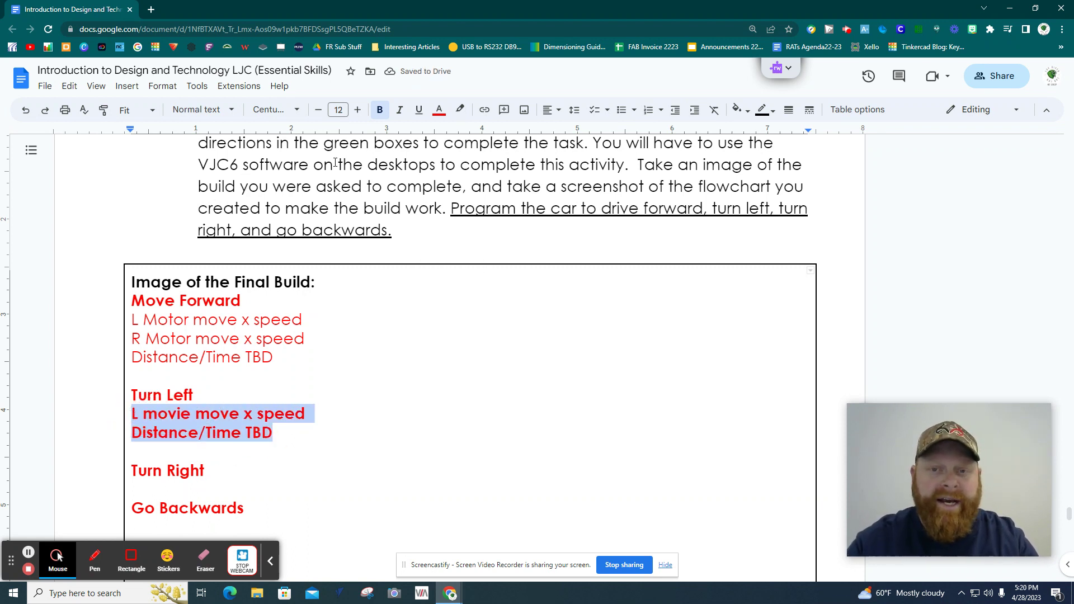
click(378, 110)
- Add "L Motor STOP" on the blank line below "Distance/Time TBD" in the "Move Forward" section
click(146, 369)
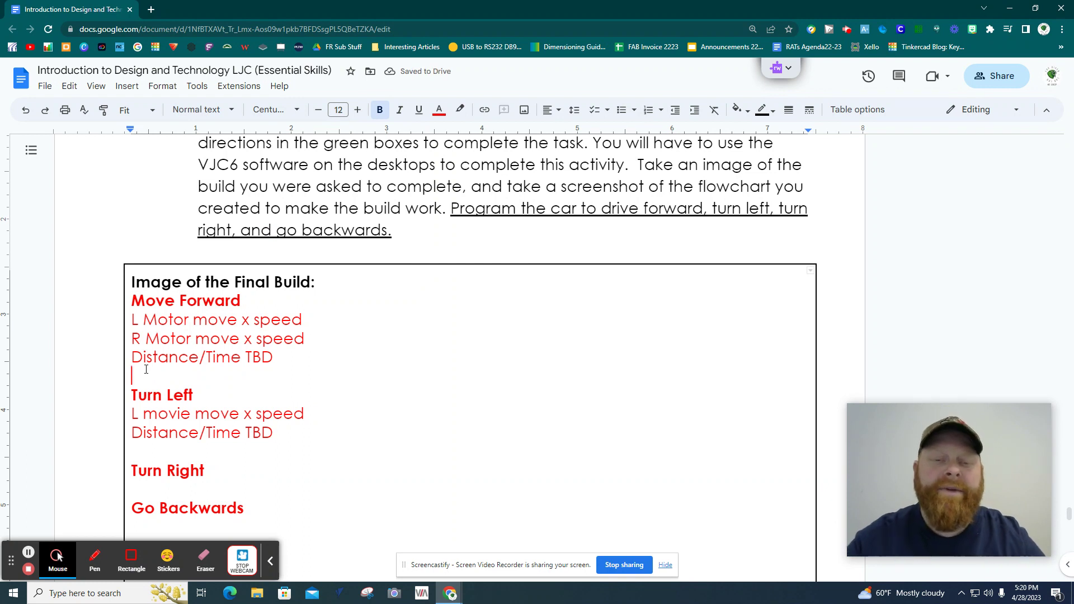
text(L )
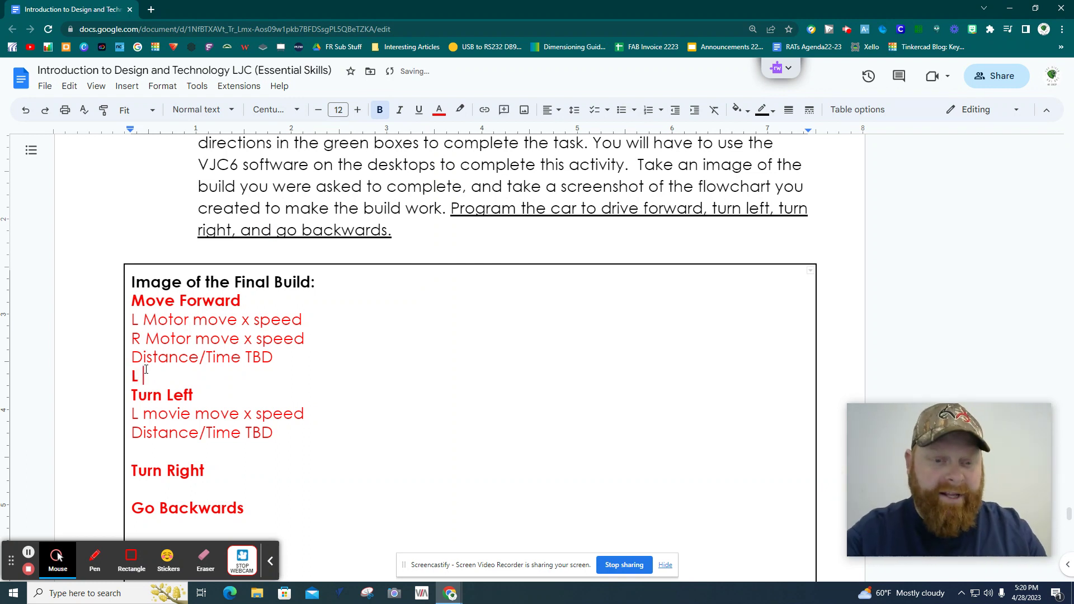
text(Motor STOP)
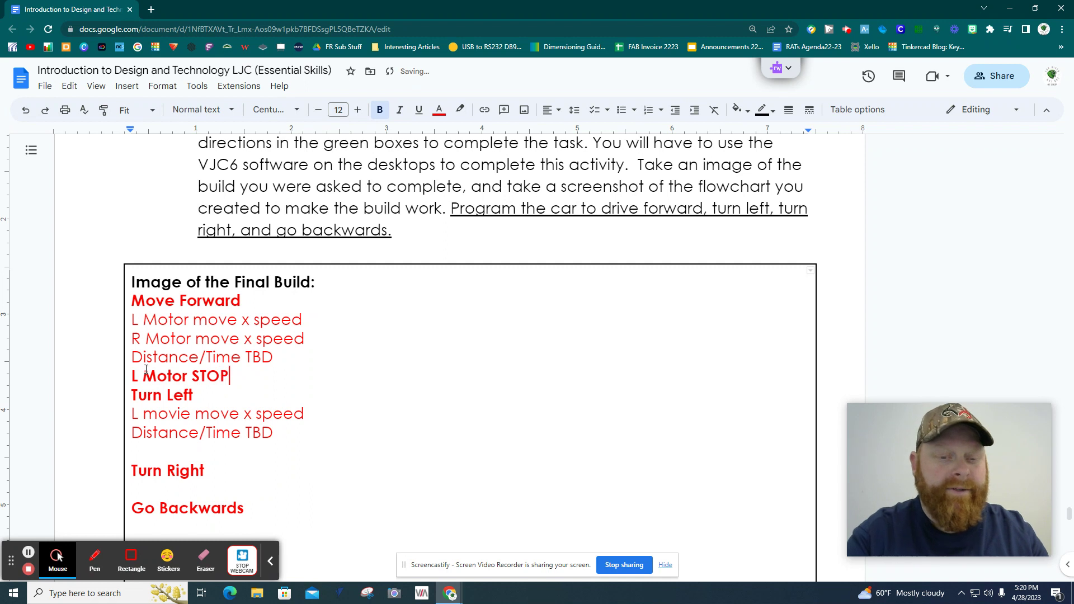
- Add "R Motor STOP" on a new line below "L Motor STOP" and remove the bold from both STOP lines
key(Return)
text(R MO)
key(BackSpace)
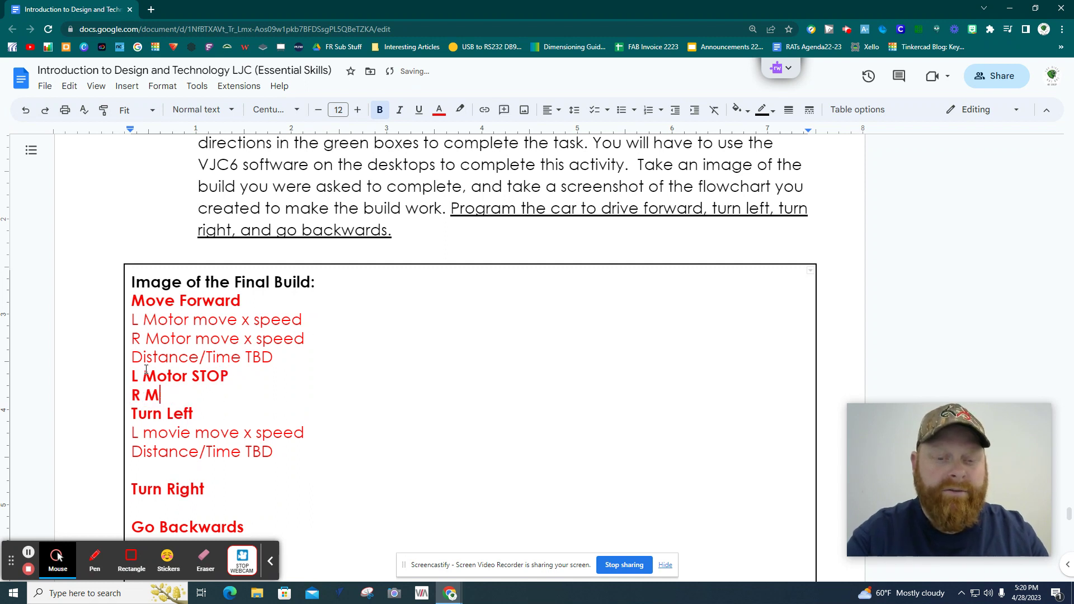
text(otor STEP)
key(BackSpace)
key(BackSpace)
key(BackSpace)
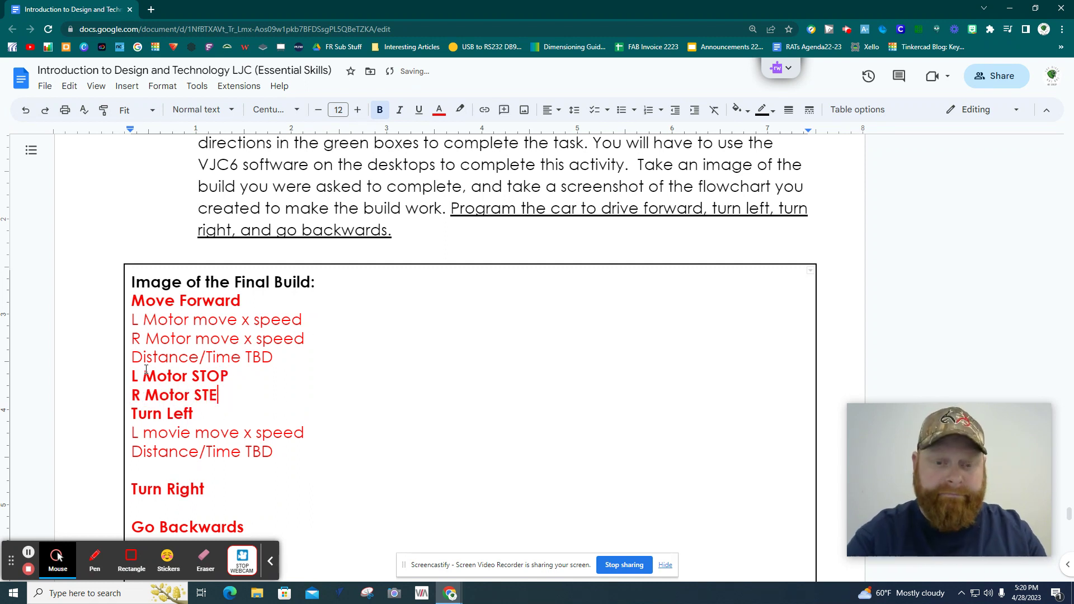
text(TOP)
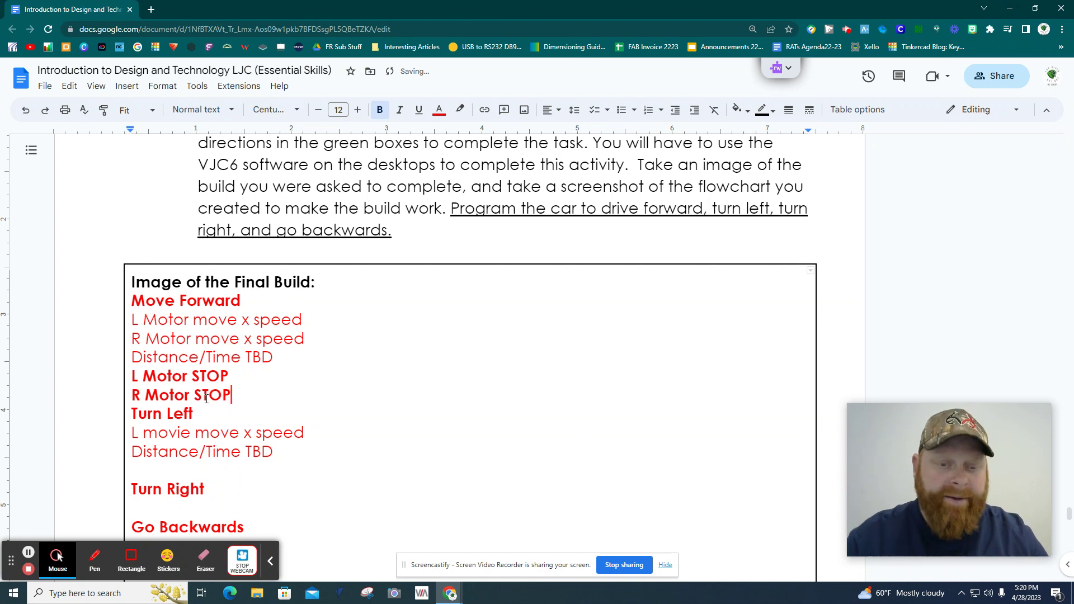
drag(232, 398, 130, 380)
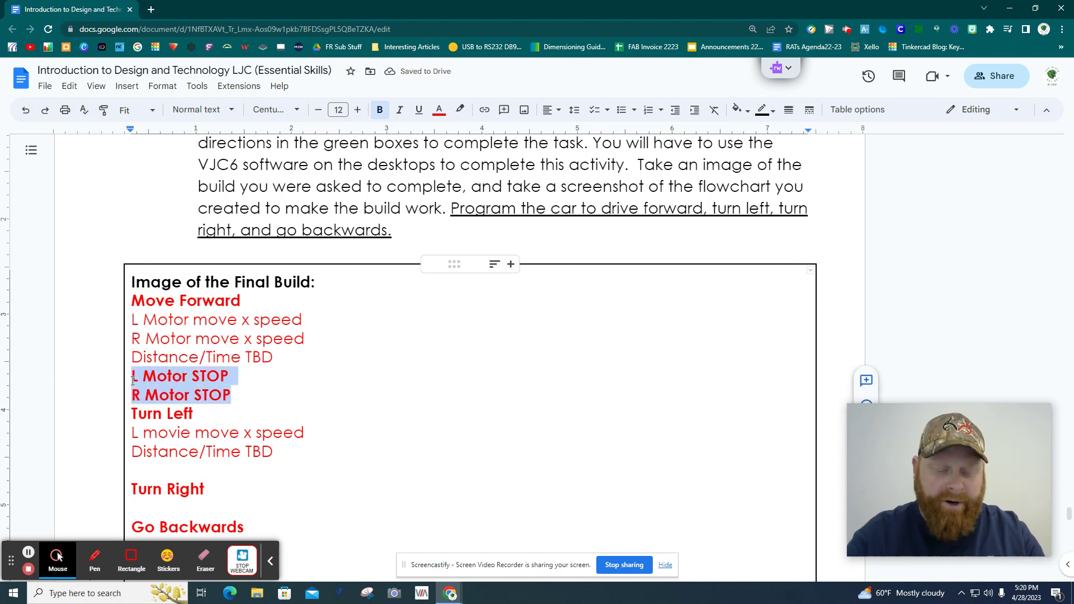
key(ctrl+b)
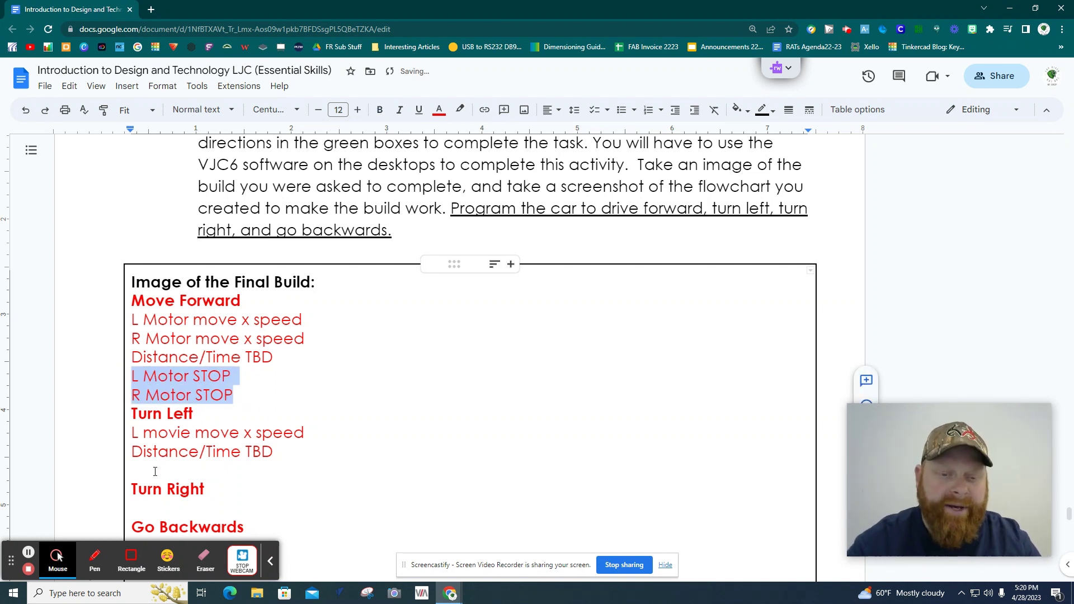
- Add "L motor STOP" below "Distance/Time TBD" in the "Turn Left" section, followed by a blank line
click(155, 471)
text(L motor stop)
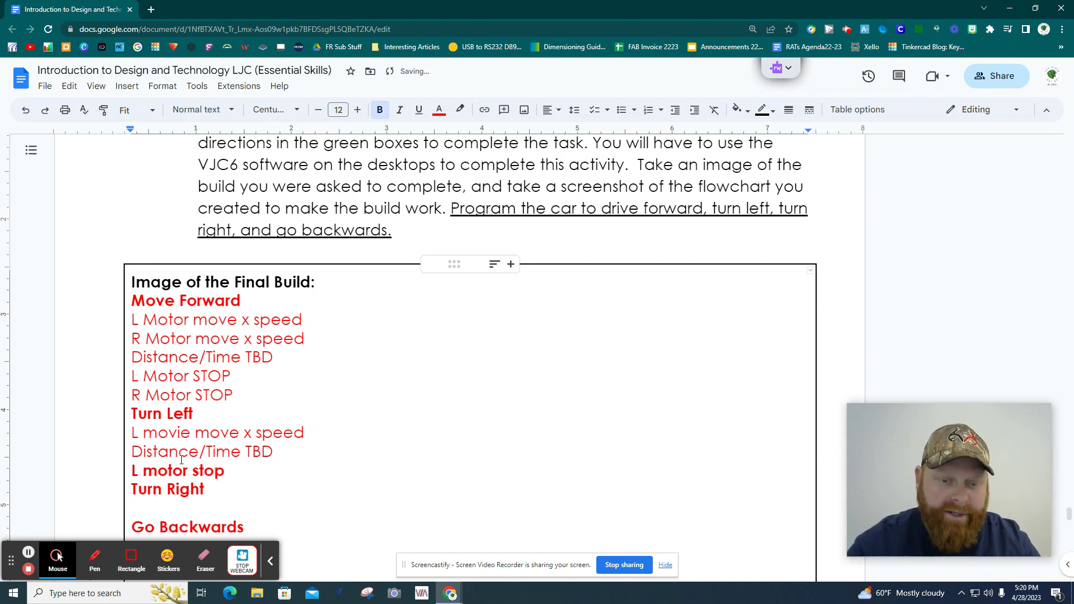
key(BackSpace)
key(BackSpace)
key(BackSpace)
key(BackSpace)
text(STOP)
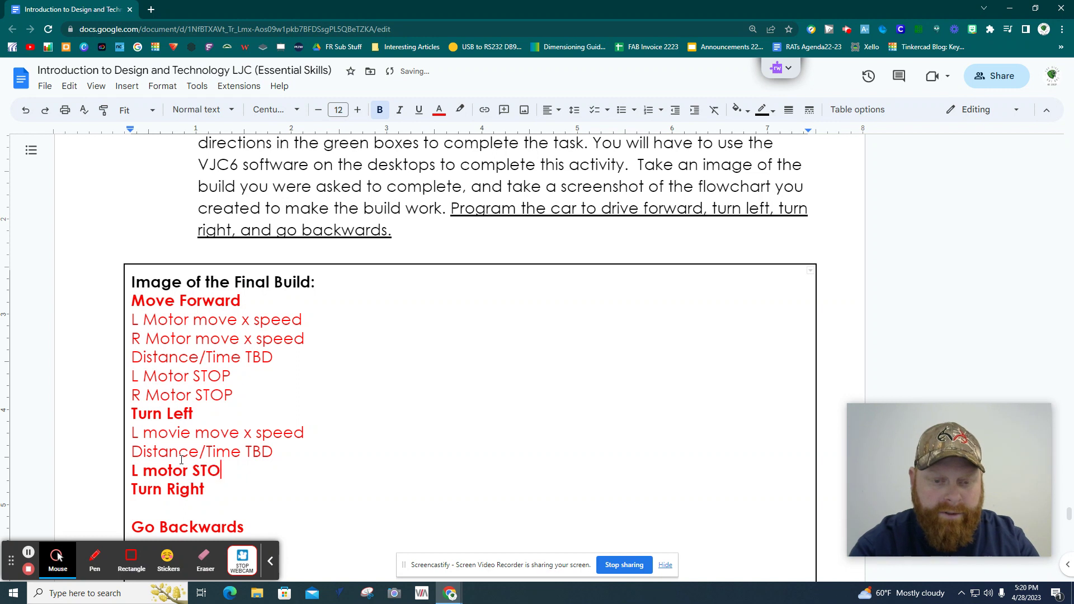
key(Return)
- Correct "movie" to "motor" in the first "Turn Left" line and remove the bold from "L motor STOP"
drag(192, 435, 169, 435)
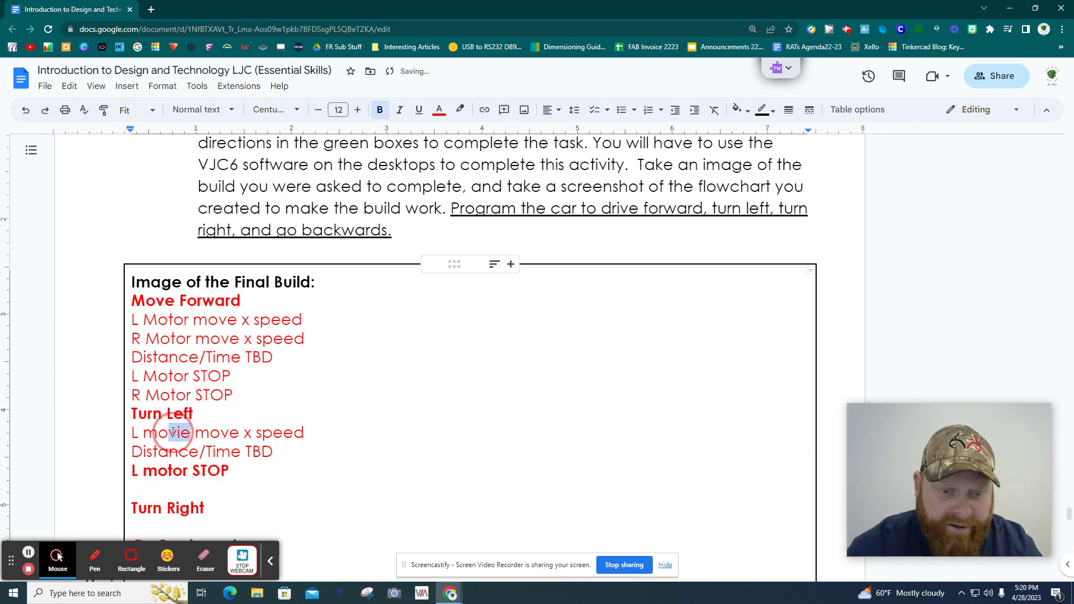
text(tor)
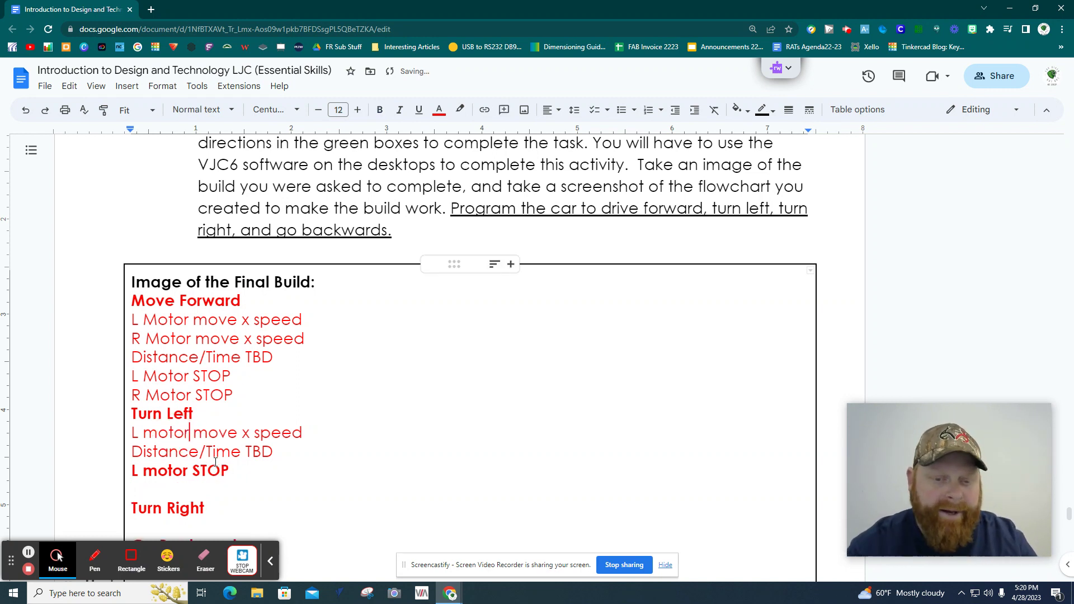
drag(241, 478, 106, 464)
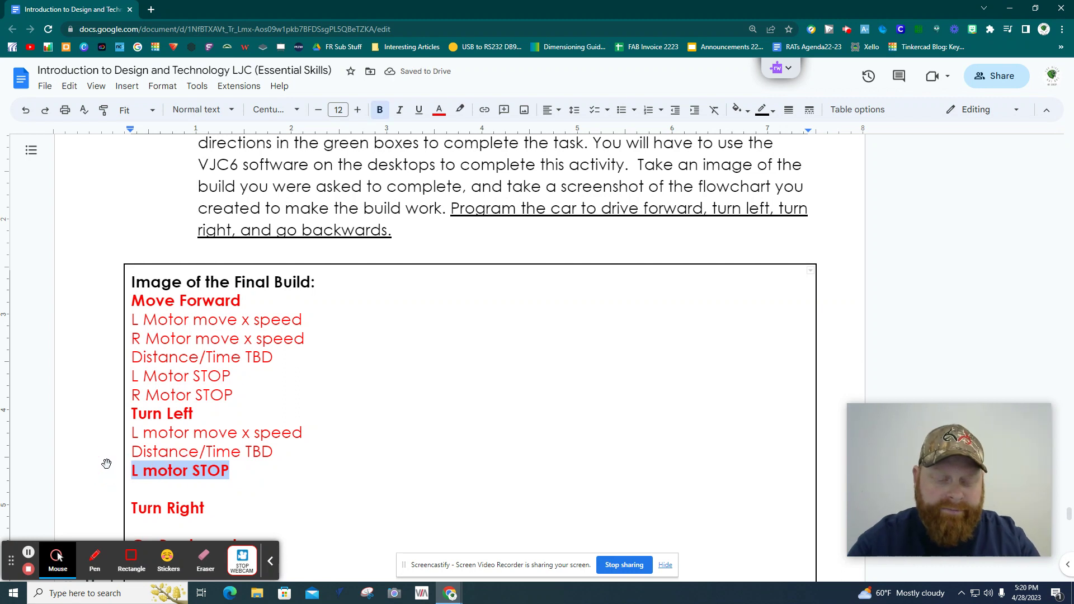
key(ctrl+b)
- Copy the three lines under "Turn Left" and paste them under "Turn Right"
scroll(117, 464, down, 3)
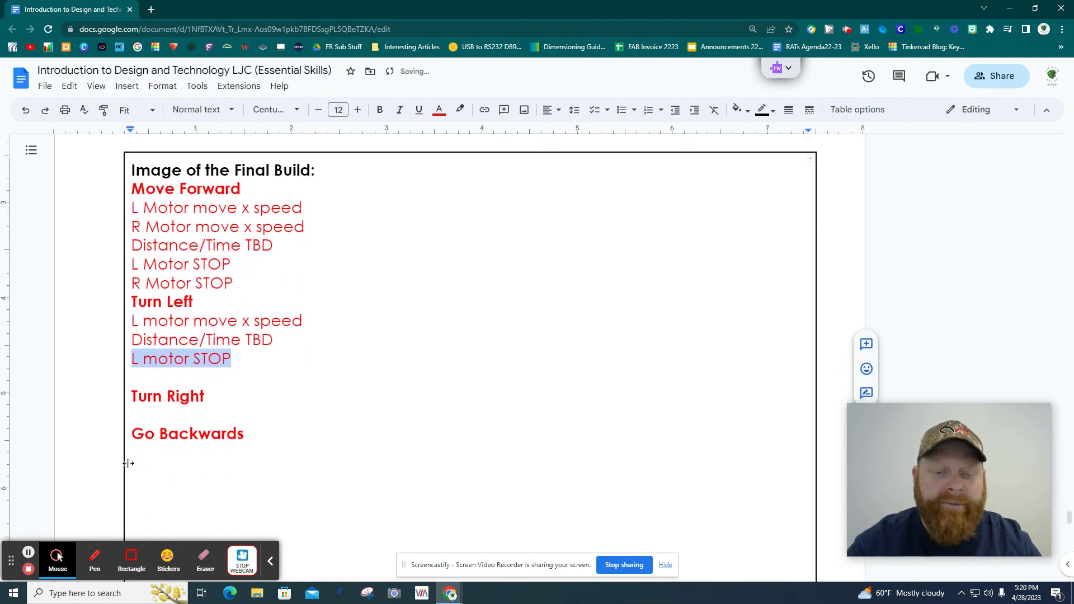
click(221, 303)
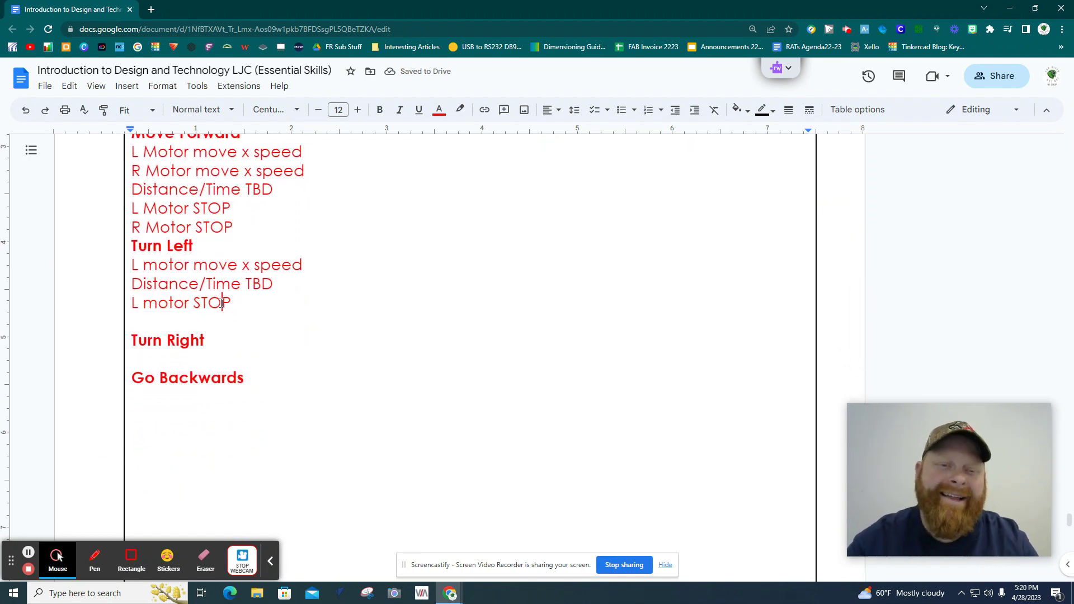
drag(237, 303, 132, 266)
key(ctrl+c)
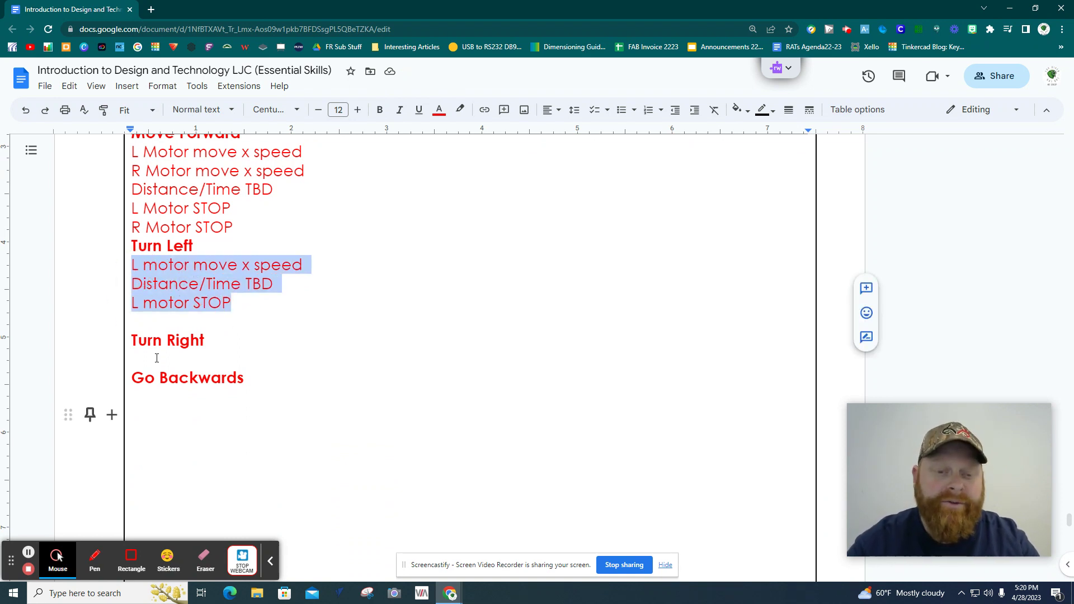
click(156, 358)
key(ctrl+v)
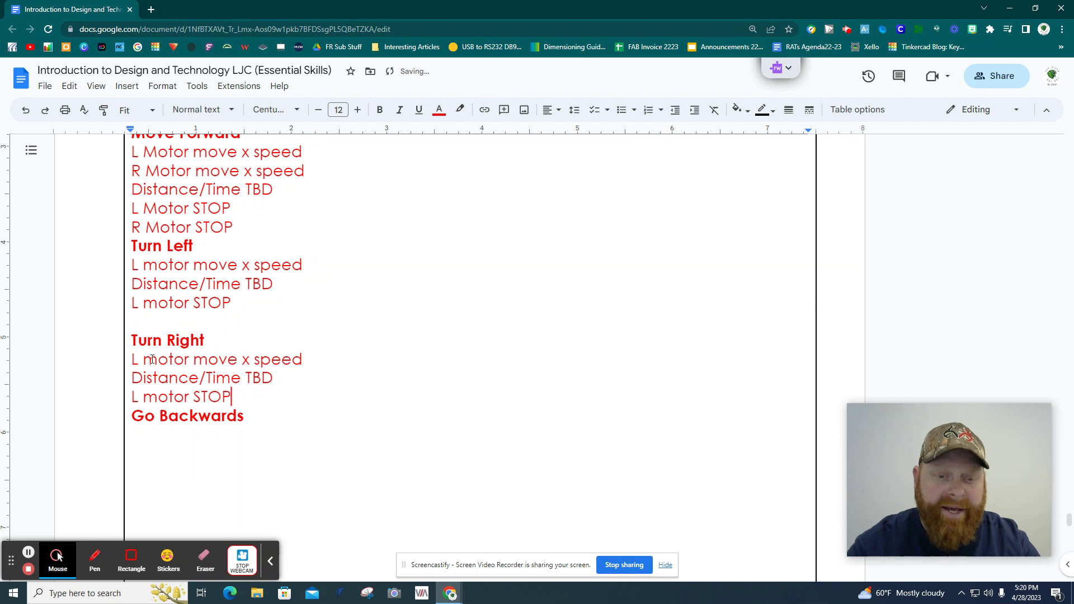
- Change "L" to "R" in both motor lines under "Turn Right" and add a blank line before "Go Backwards"
click(143, 361)
key(BackSpace)
key(BackSpace)
text(R)
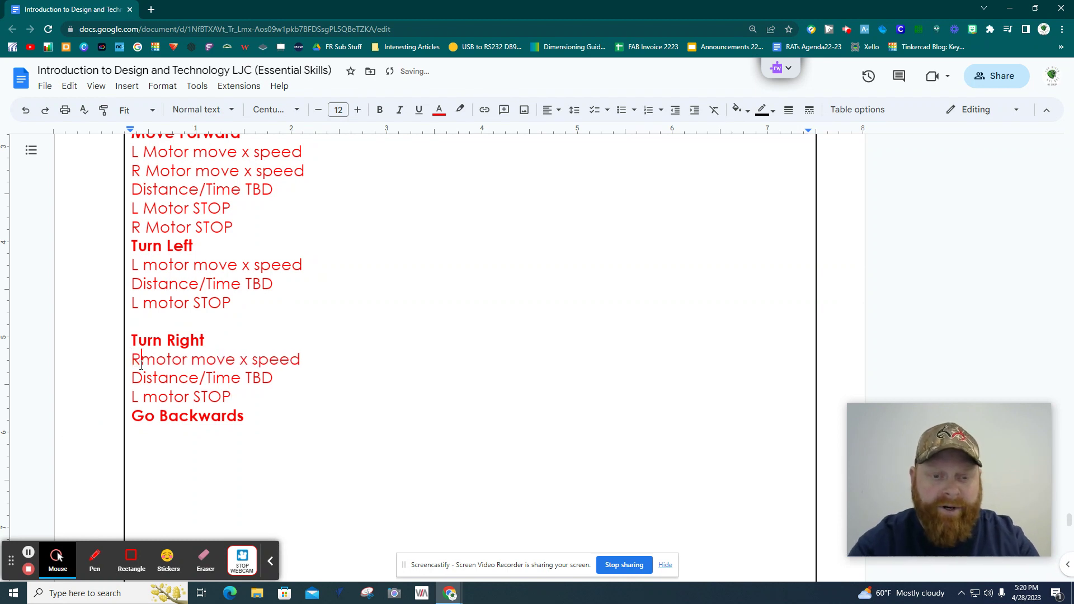
key(Down)
key(Down)
key(Down)
key(Up)
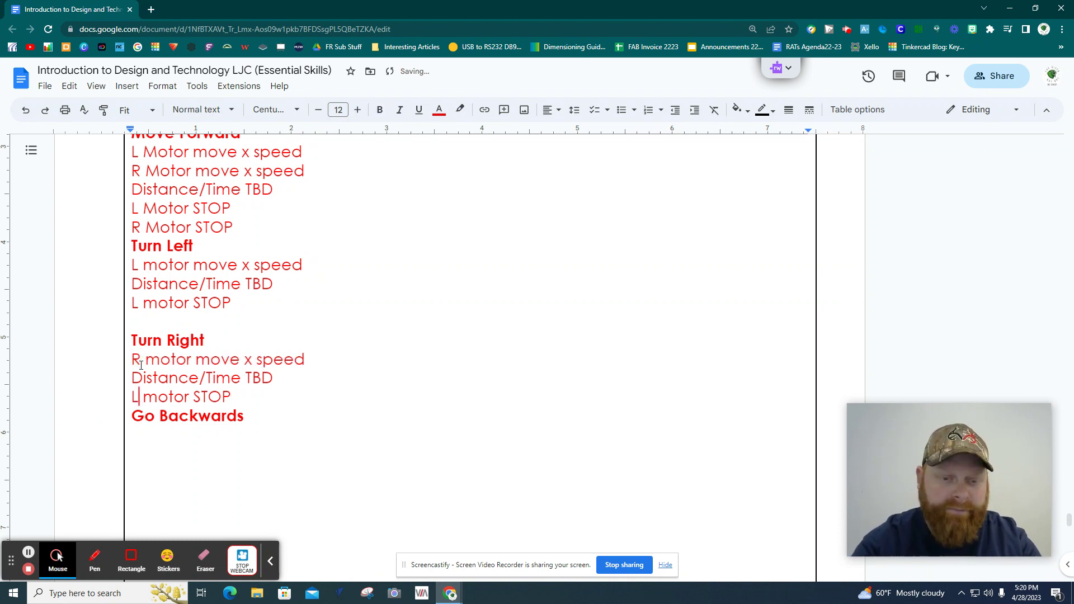
key(BackSpace)
text(R)
click(259, 394)
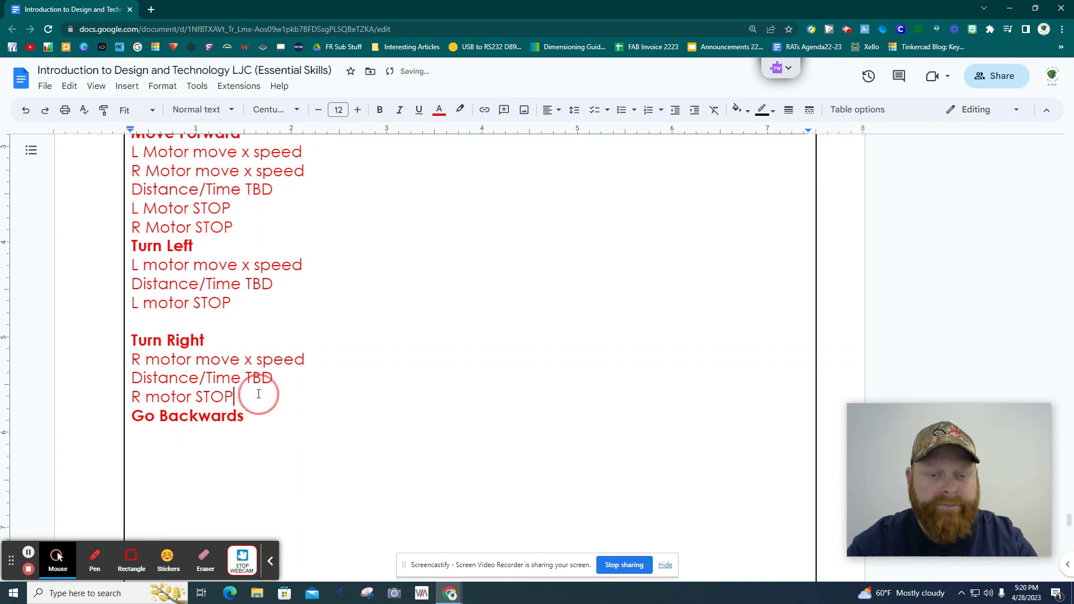
key(Return)
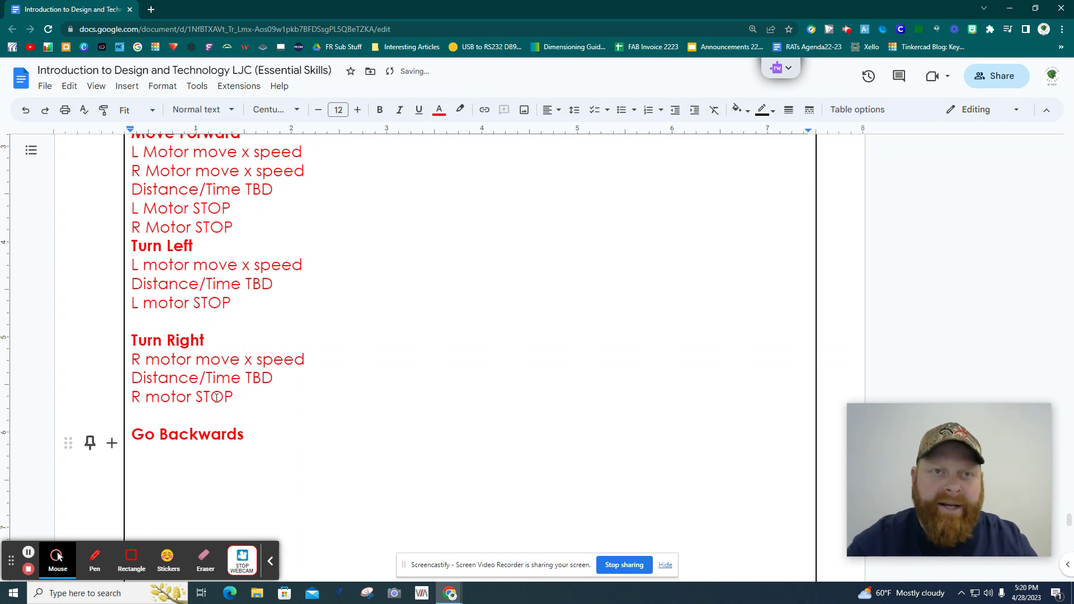
- Start a new line below "Go Backwards" and insert a blank line between the "Move Forward" and "Turn Left" sections
scroll(216, 398, down, 1)
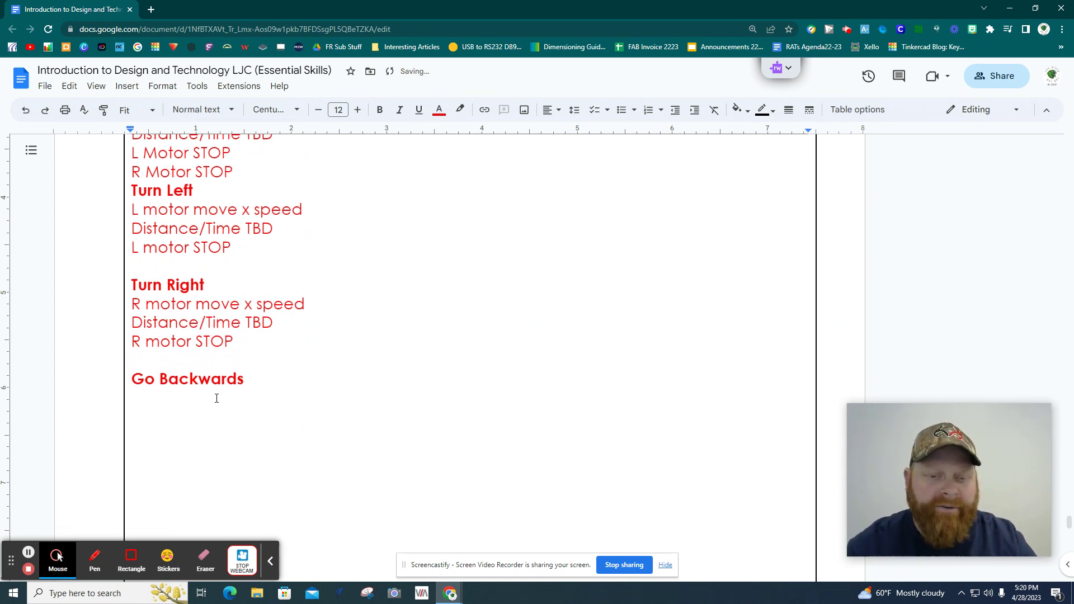
click(265, 386)
key(Return)
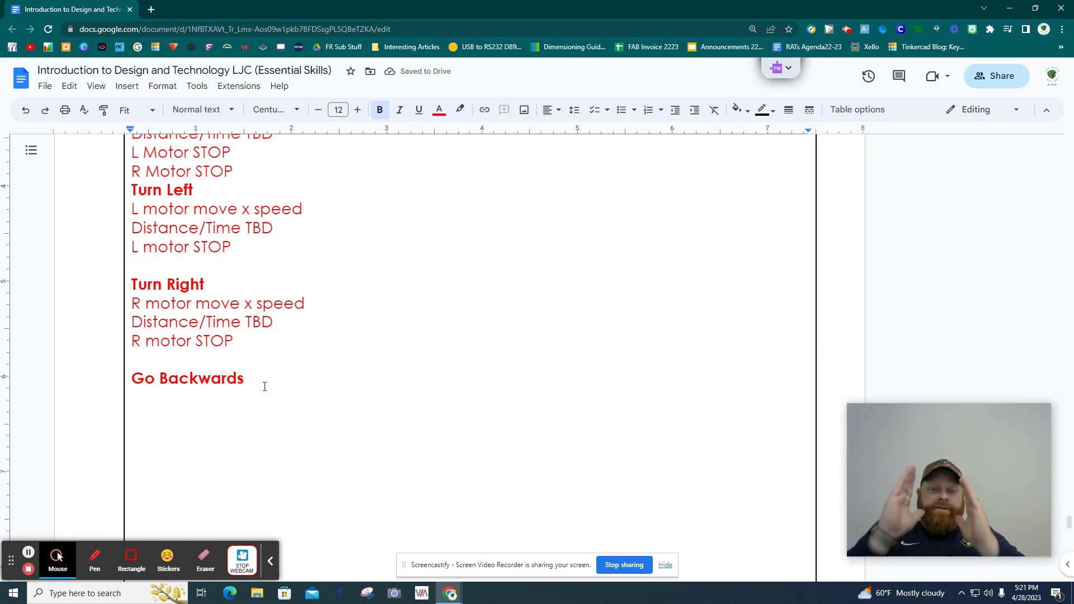
scroll(265, 387, up, 3)
click(267, 266)
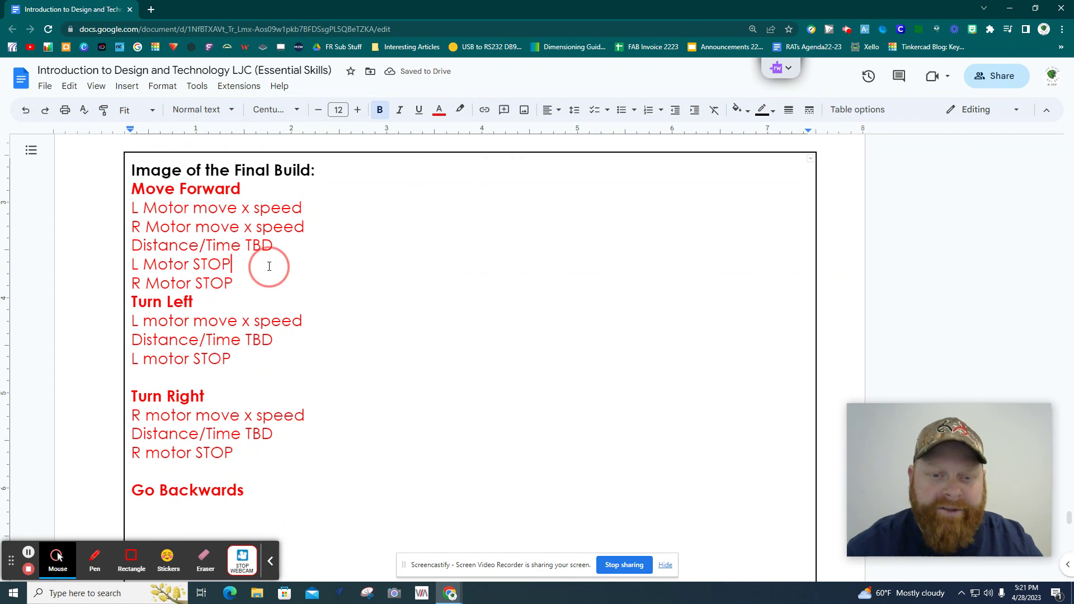
click(252, 282)
key(Return)
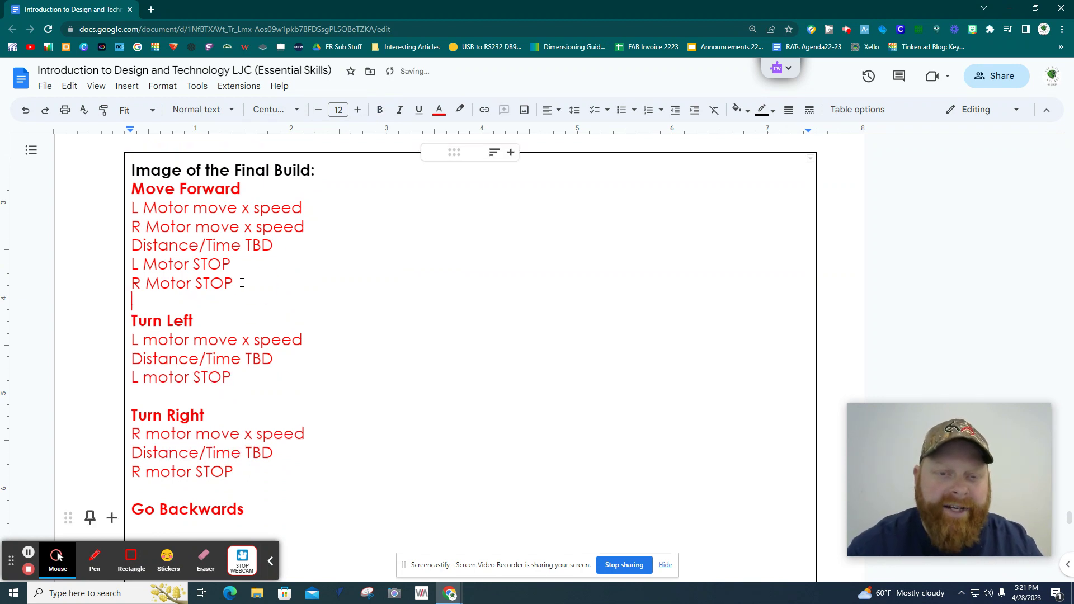
- Copy the five lines under "Move Forward" and paste them under "Go Backwards"
drag(243, 282, 132, 212)
key(ctrl+c)
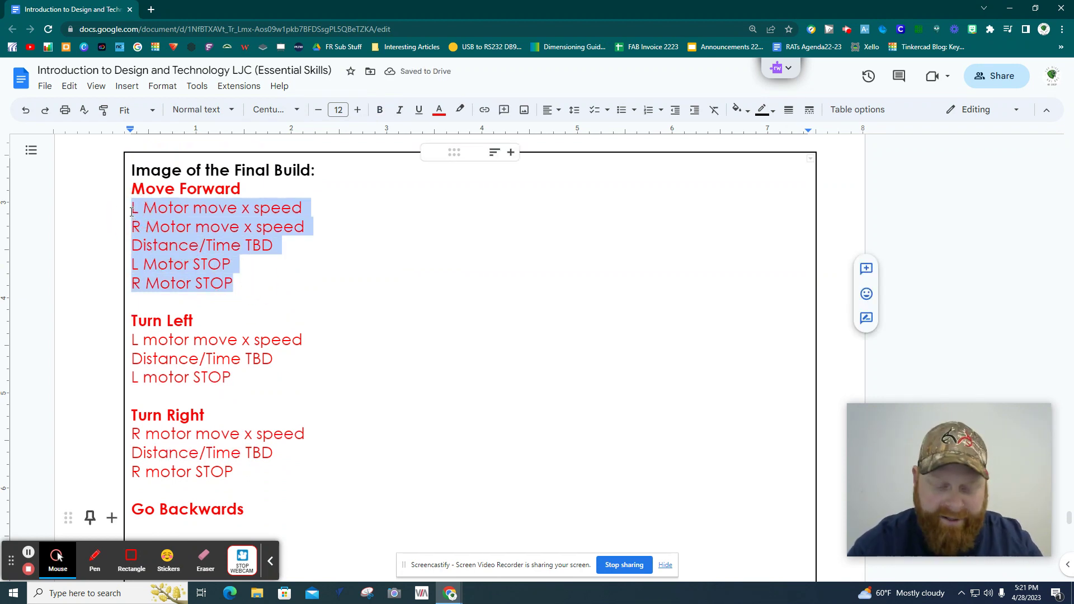
scroll(132, 269, down, 2)
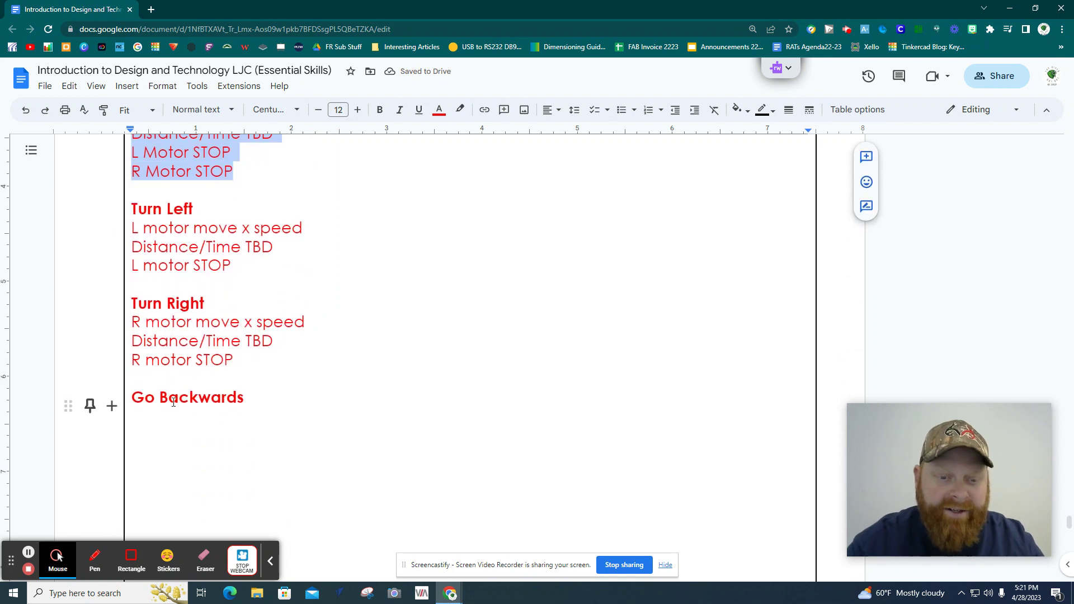
click(159, 420)
key(ctrl+v)
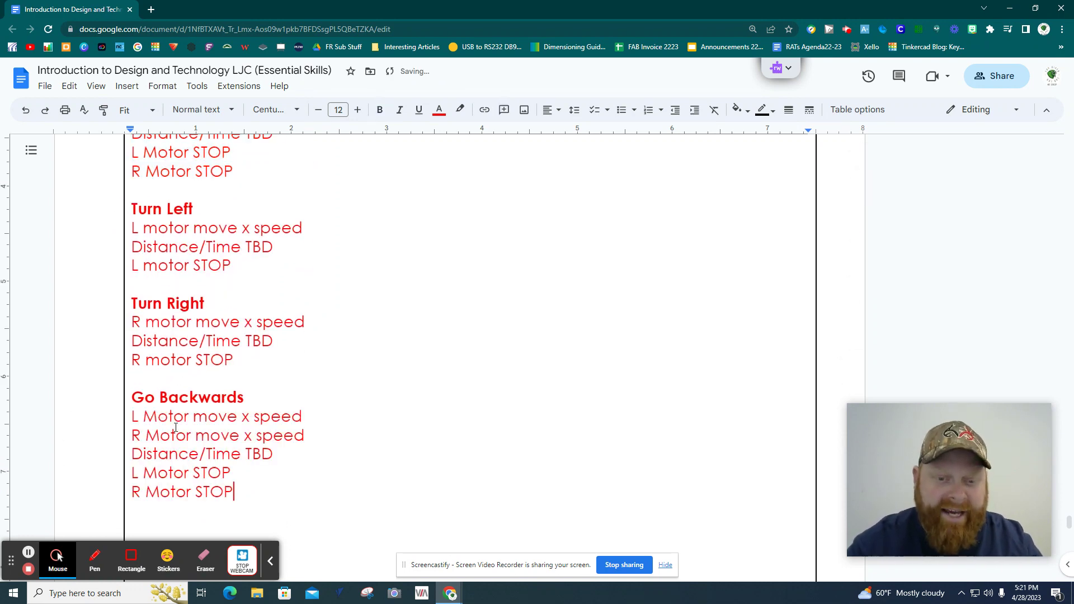
- Insert a minus sign before "speed" in the L and R motor movement lines under "Go Backwards"
click(256, 417)
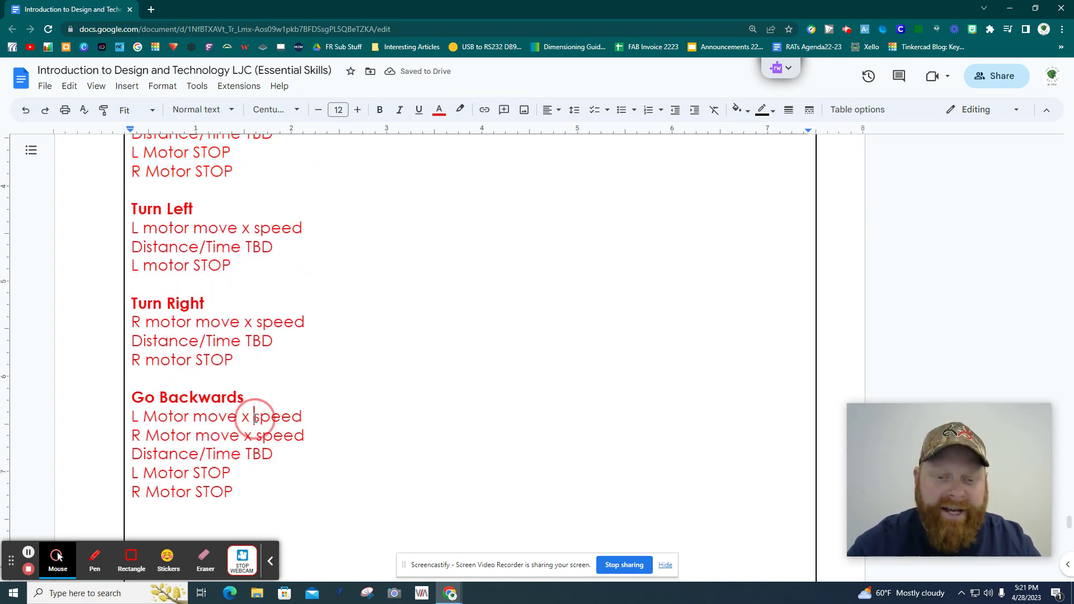
text(-)
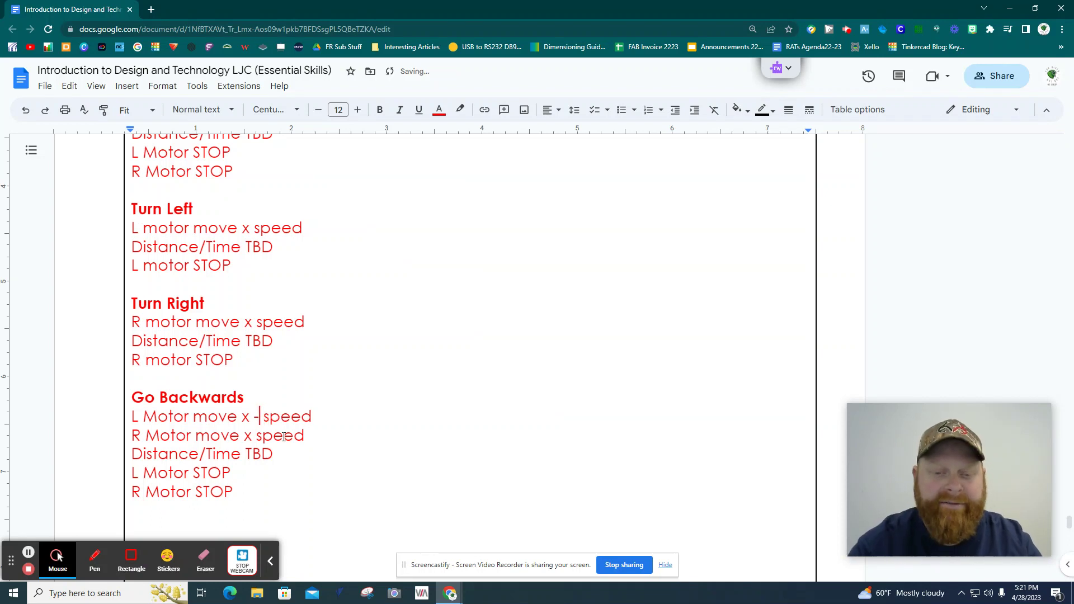
key(Down)
text(-)
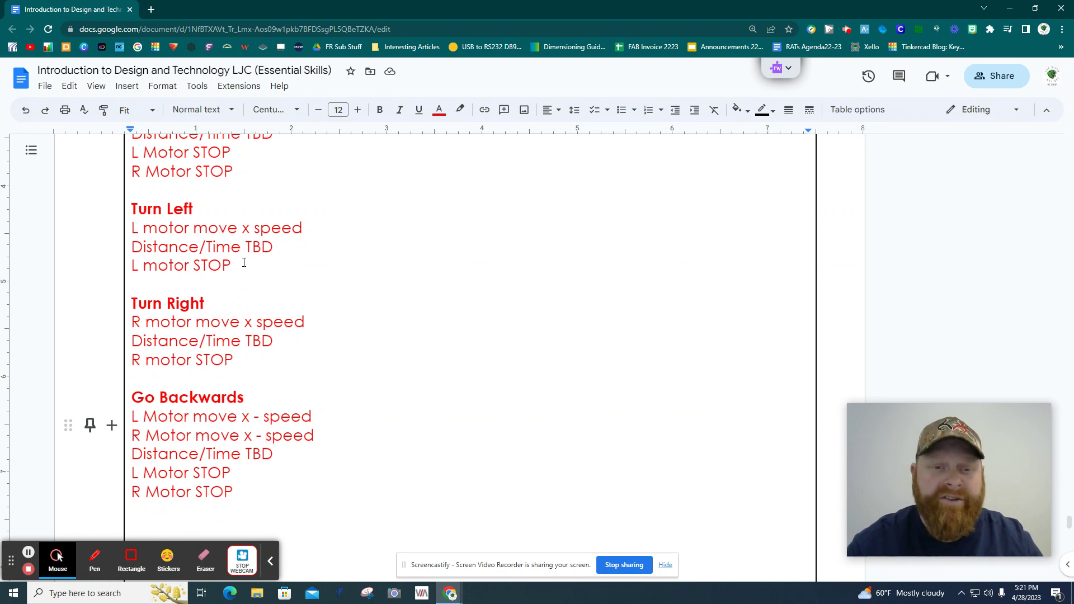
- Minimize the browser, launch VJC 6.0 from the desktop and attach a SetMotor block beneath MAIN
scroll(244, 262, up, 3)
scroll(247, 273, down, 1)
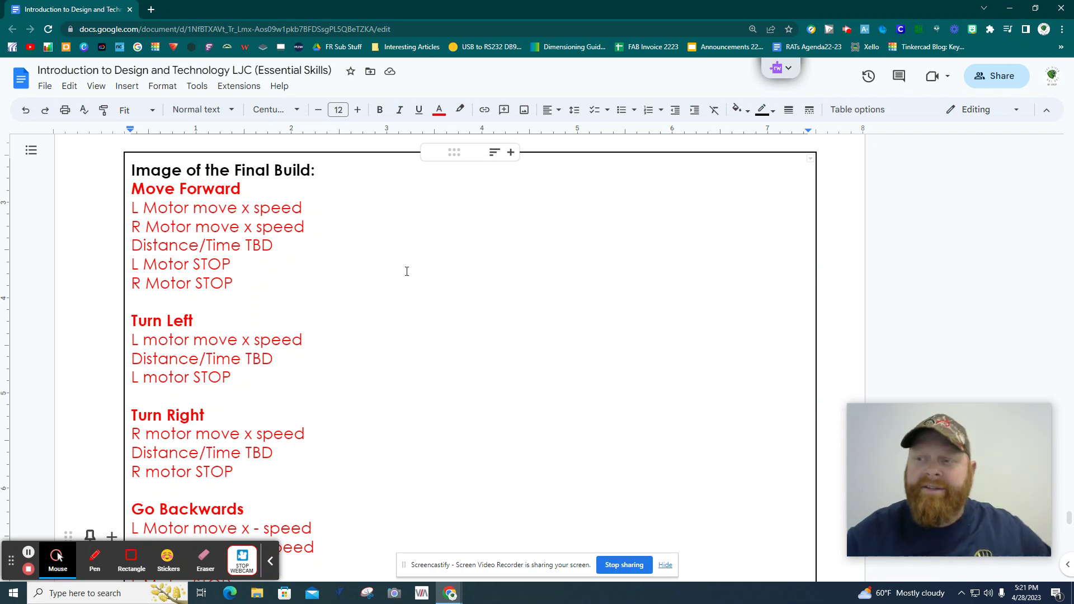
click(1011, 9)
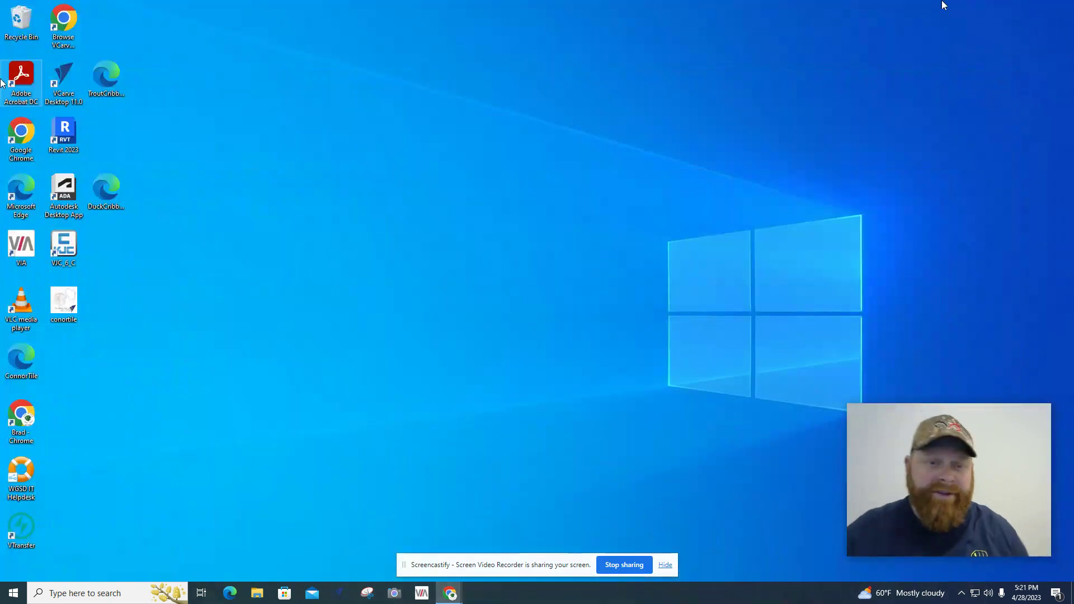
double_click(54, 238)
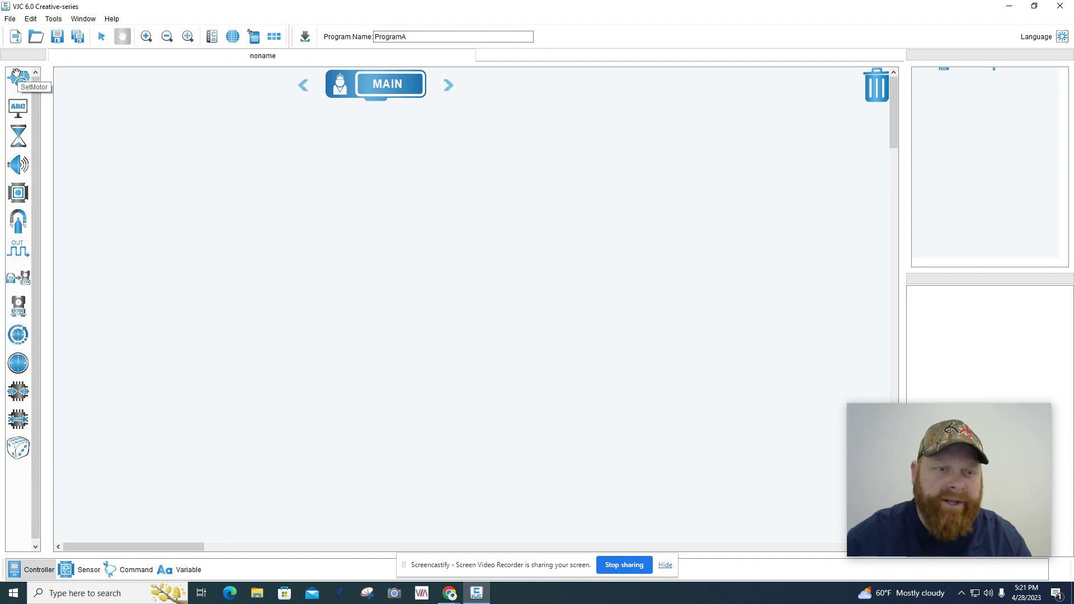
drag(20, 81, 324, 135)
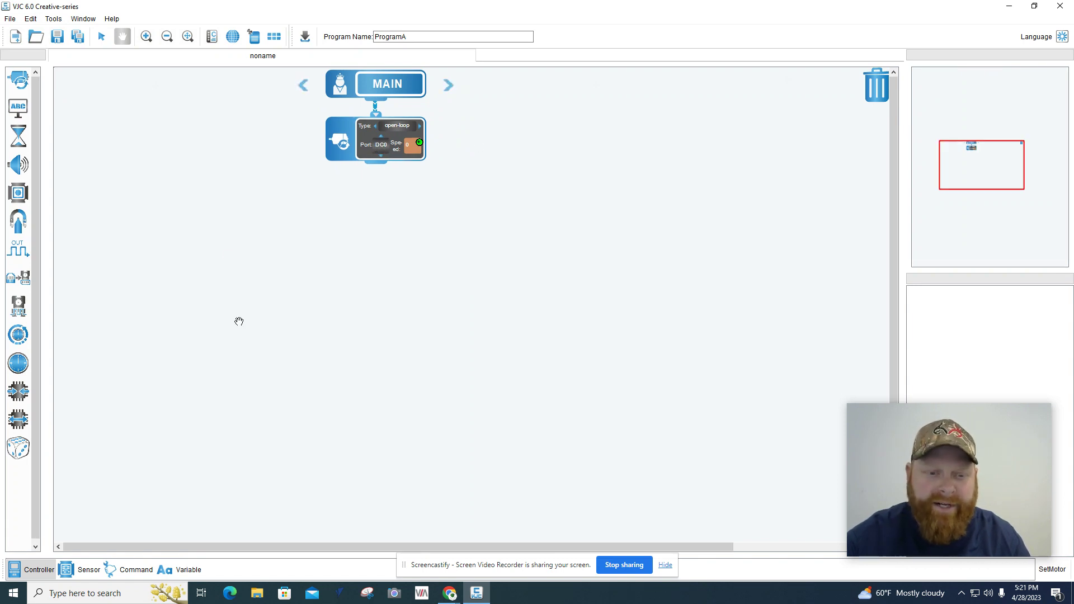
- Attach a second SetMotor block below the first and set its port to DC1
click(146, 37)
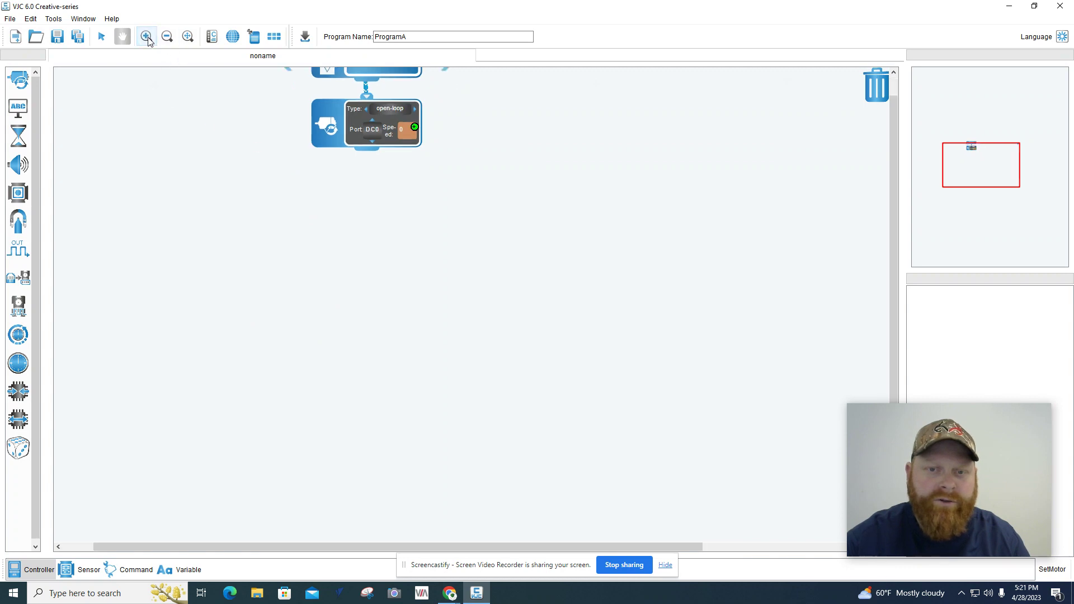
click(146, 36)
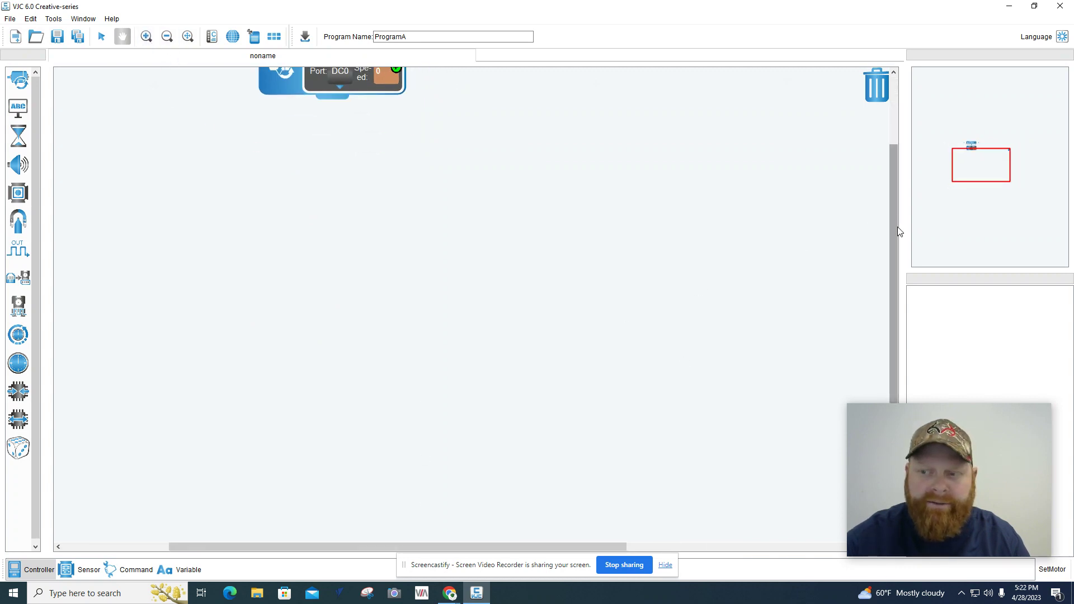
drag(899, 232, 894, 163)
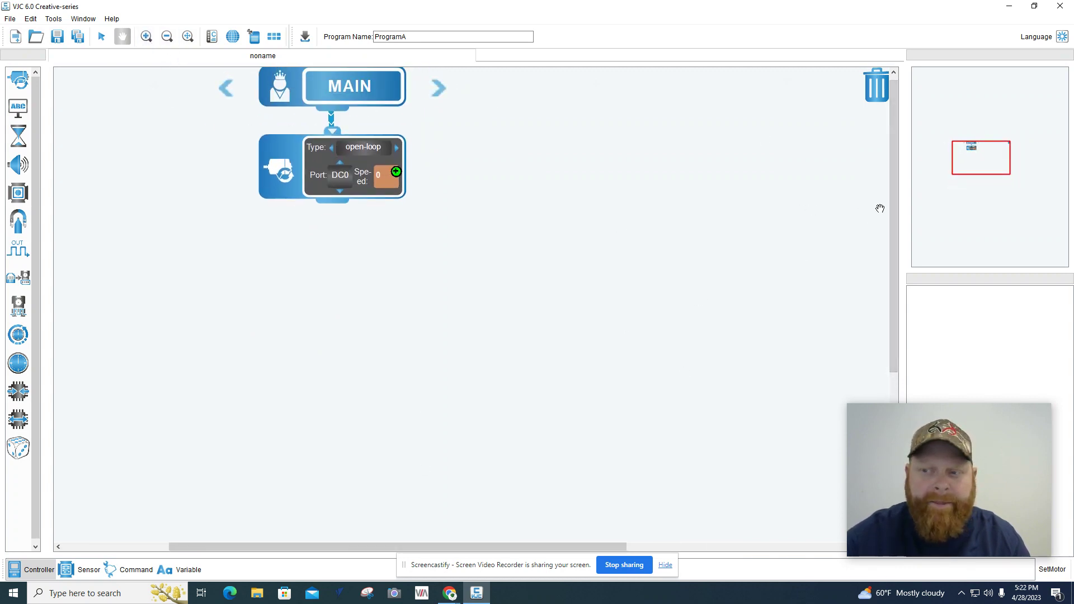
click(146, 36)
drag(894, 241, 900, 216)
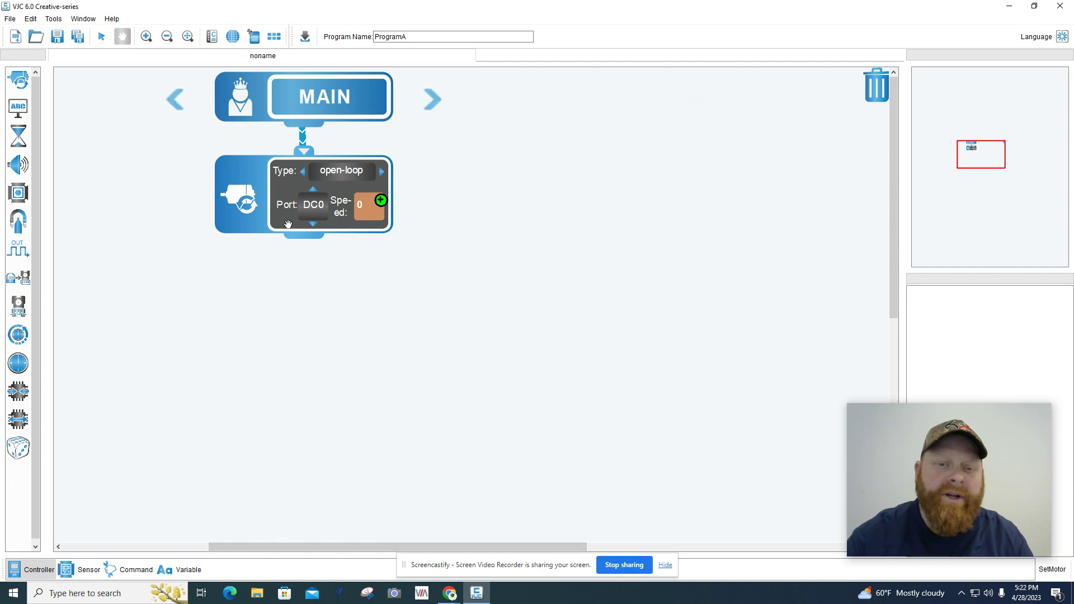
drag(18, 80, 216, 293)
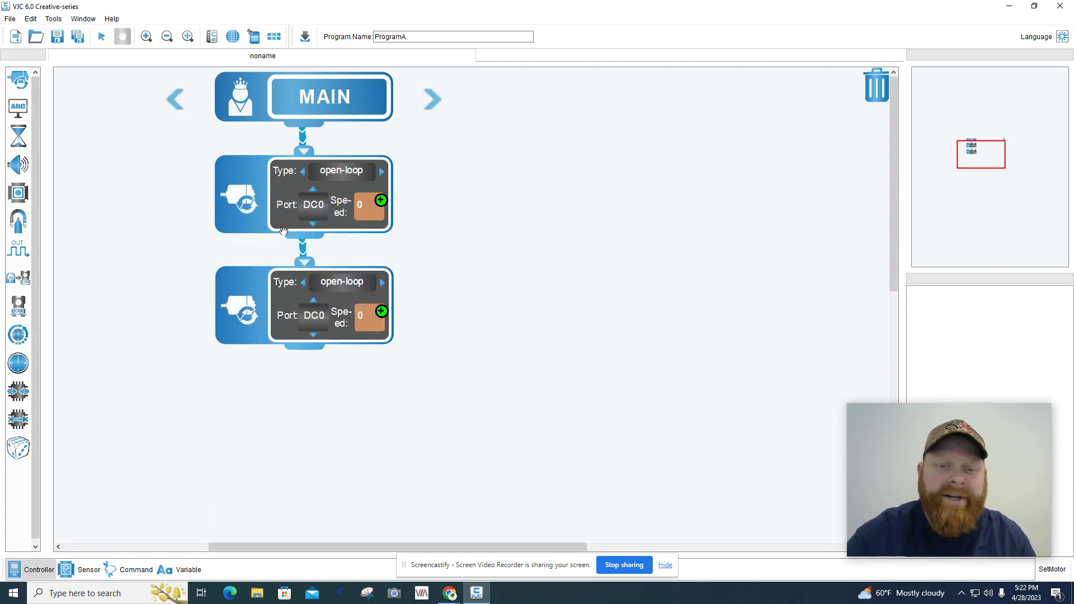
click(312, 335)
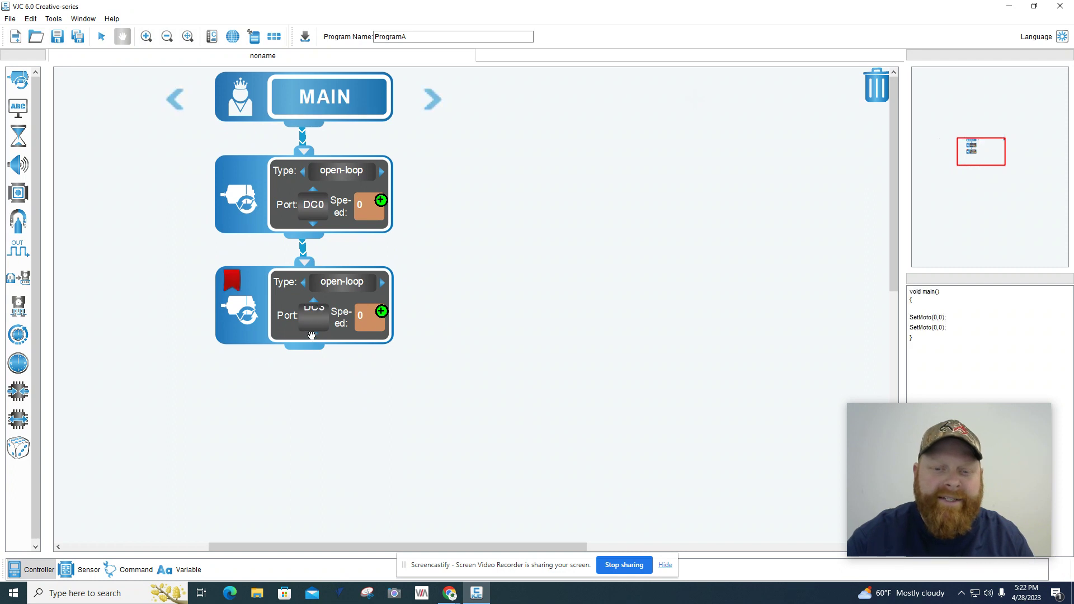
click(311, 334)
click(312, 335)
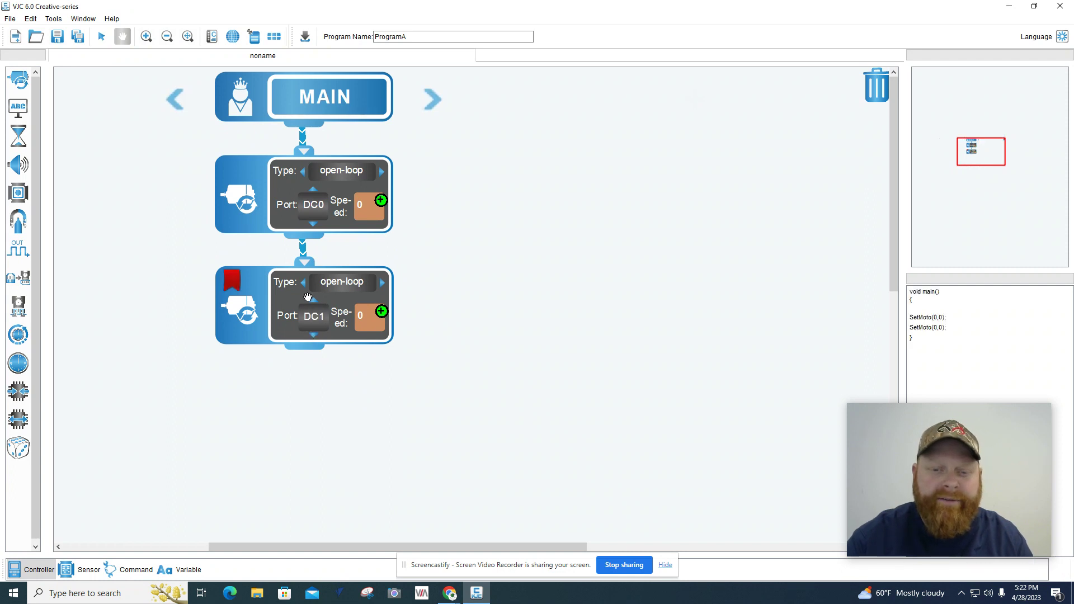
- Set the speed of both the DC0 and DC1 motor blocks to 100
click(366, 207)
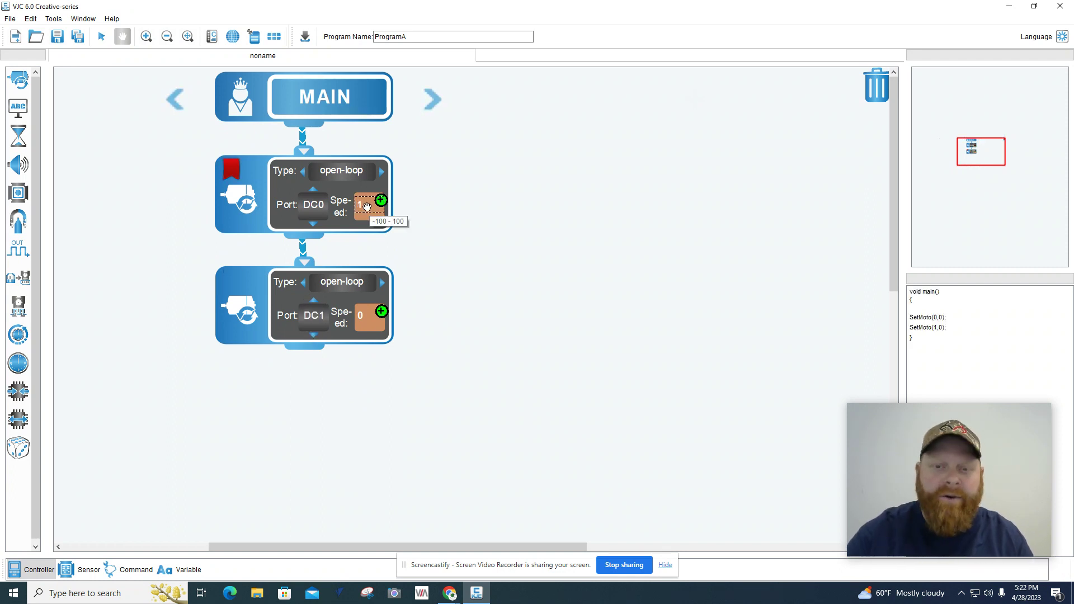
text(100)
click(360, 319)
text(10)
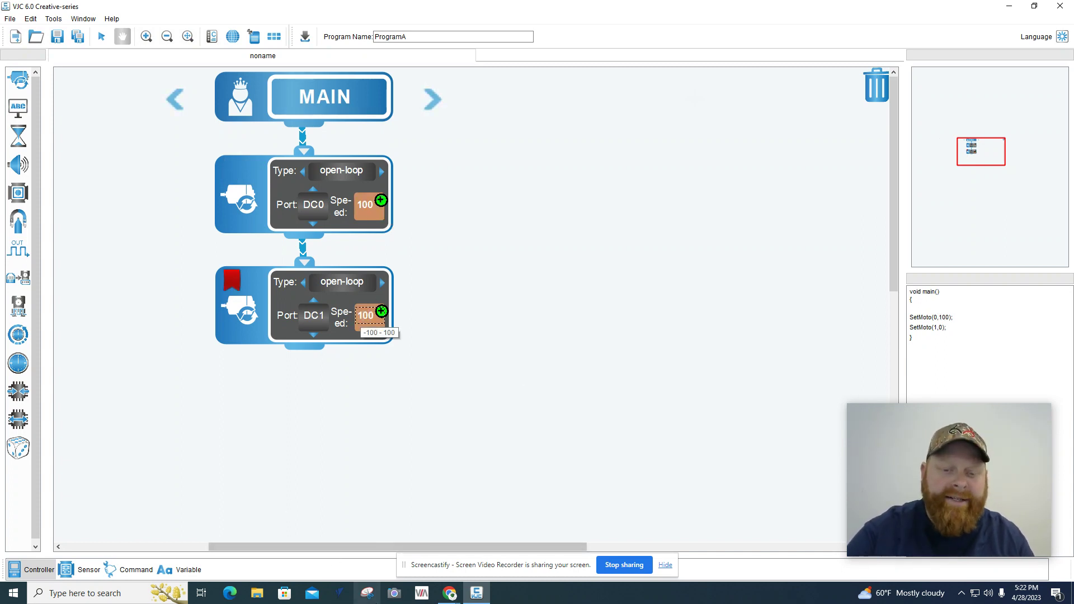
- Check the pseudocode in Google Docs, return to VJC, and attach a 2-second Delay block below the DC1 motor block
click(449, 593)
click(375, 565)
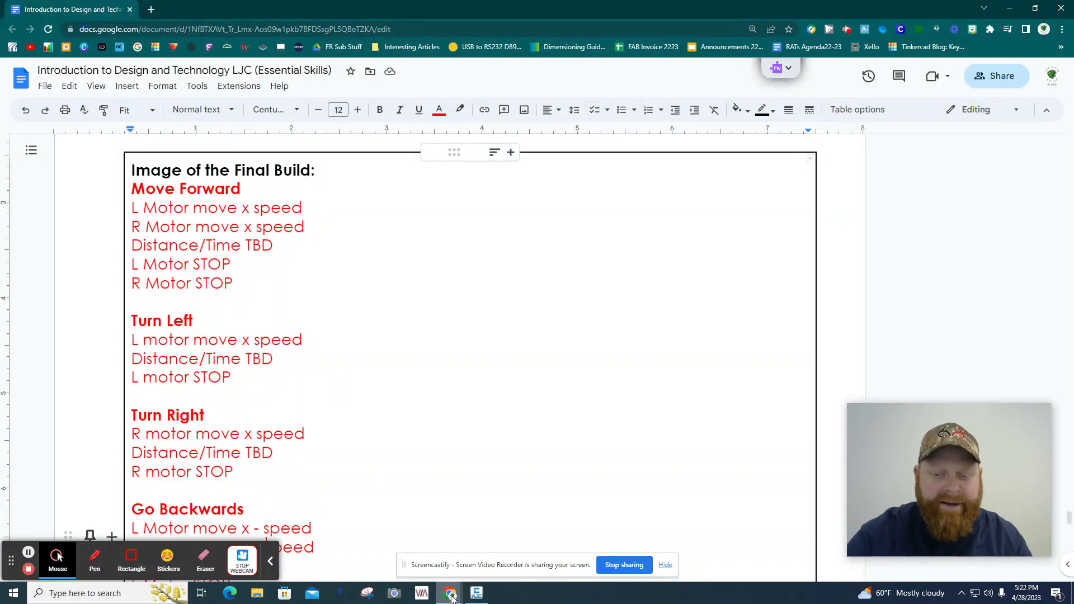
click(476, 593)
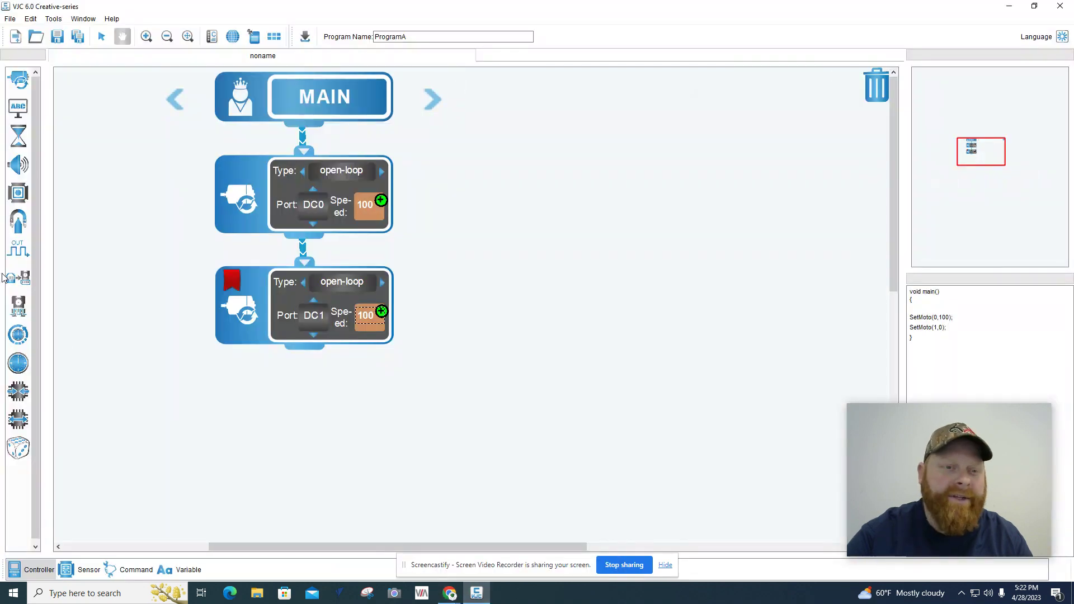
drag(18, 136, 211, 402)
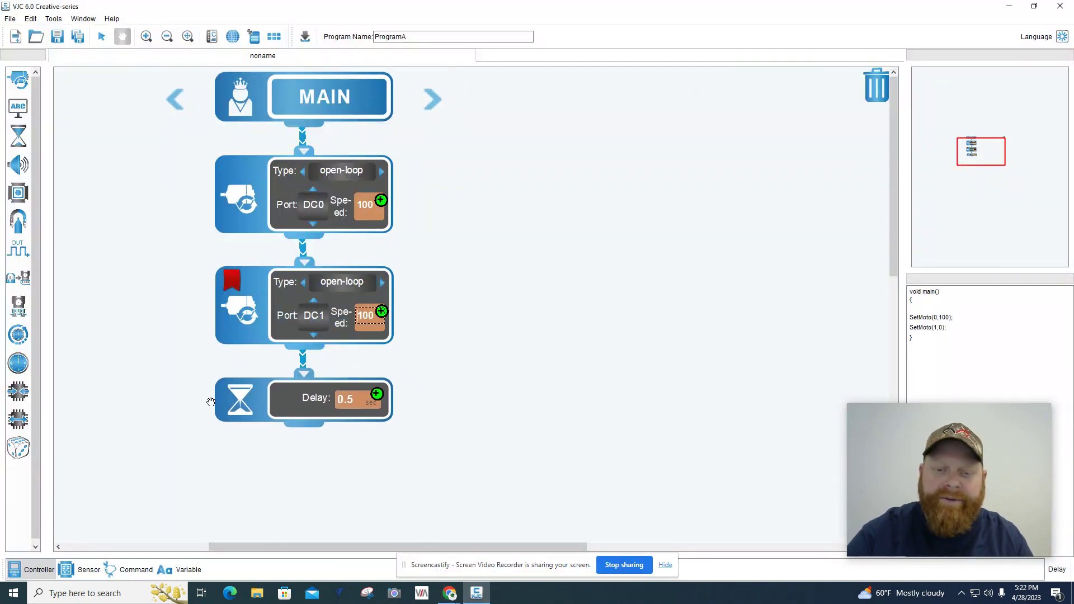
click(348, 400)
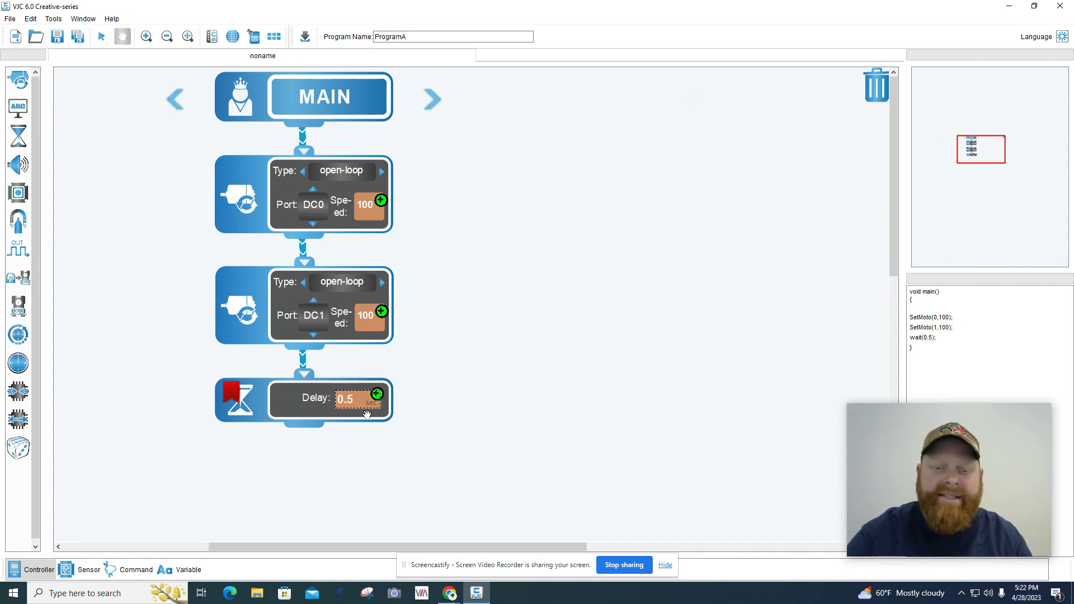
drag(362, 400, 323, 398)
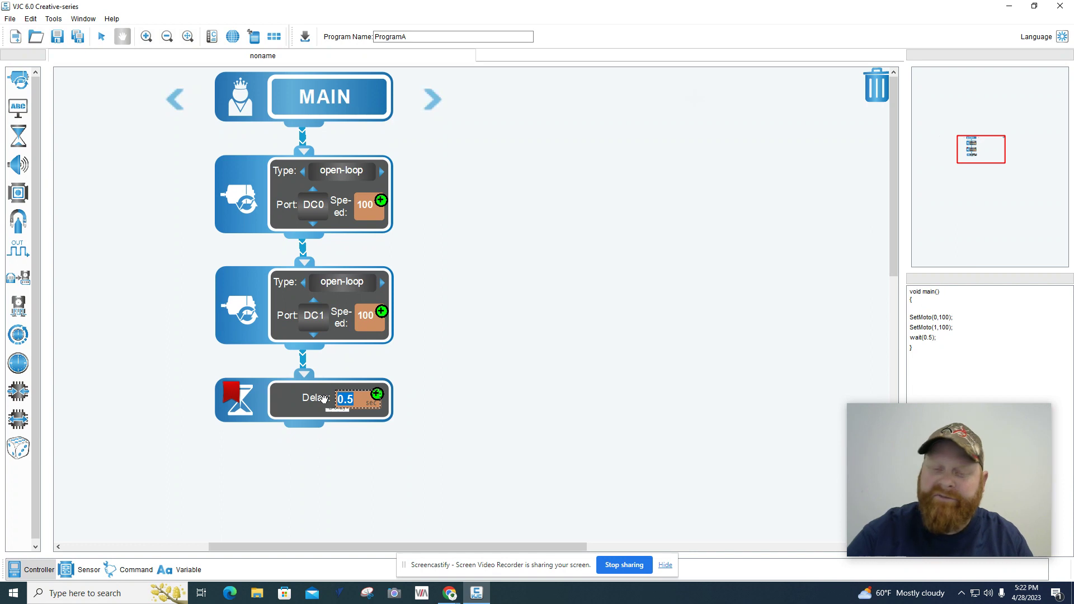
text(2)
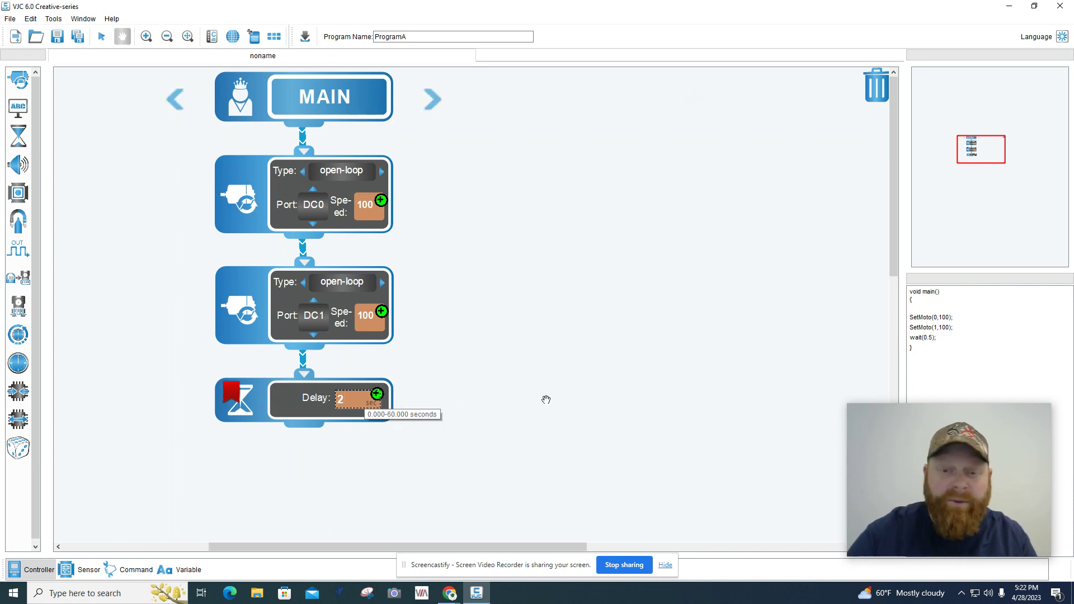
click(529, 382)
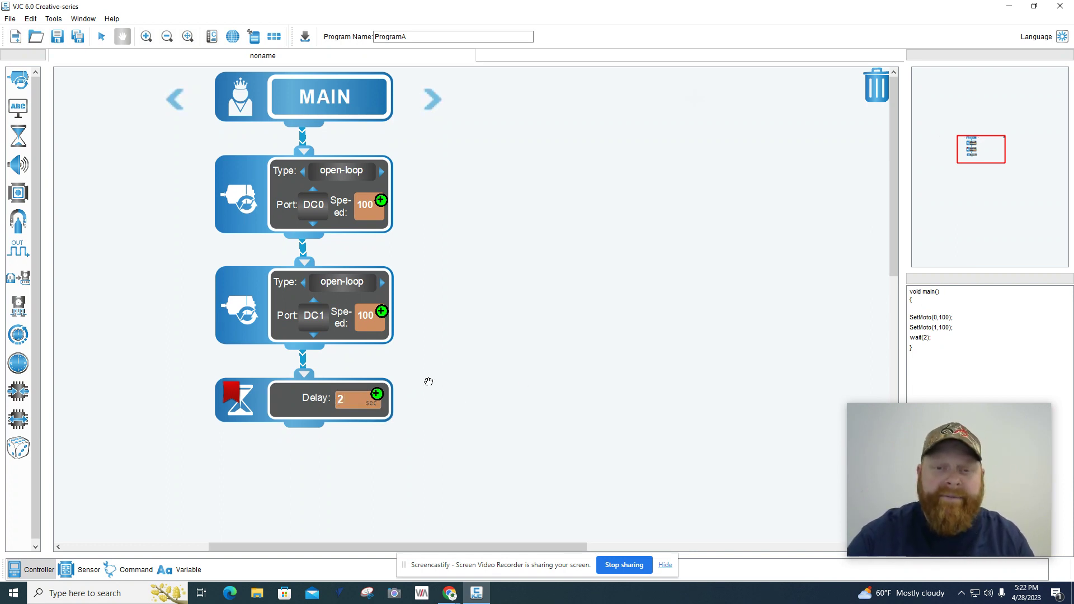
- Switch to the Google Docs pseudocode to check what follows the delay under "Move Forward", and return to VJC
scroll(429, 382, down, 2)
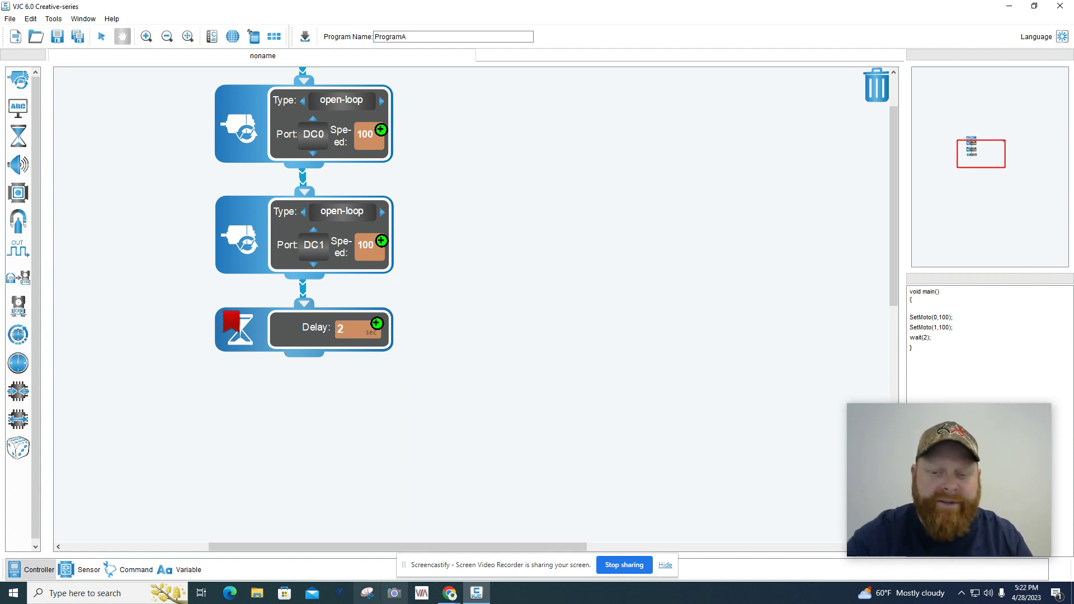
mouse_move(477, 592)
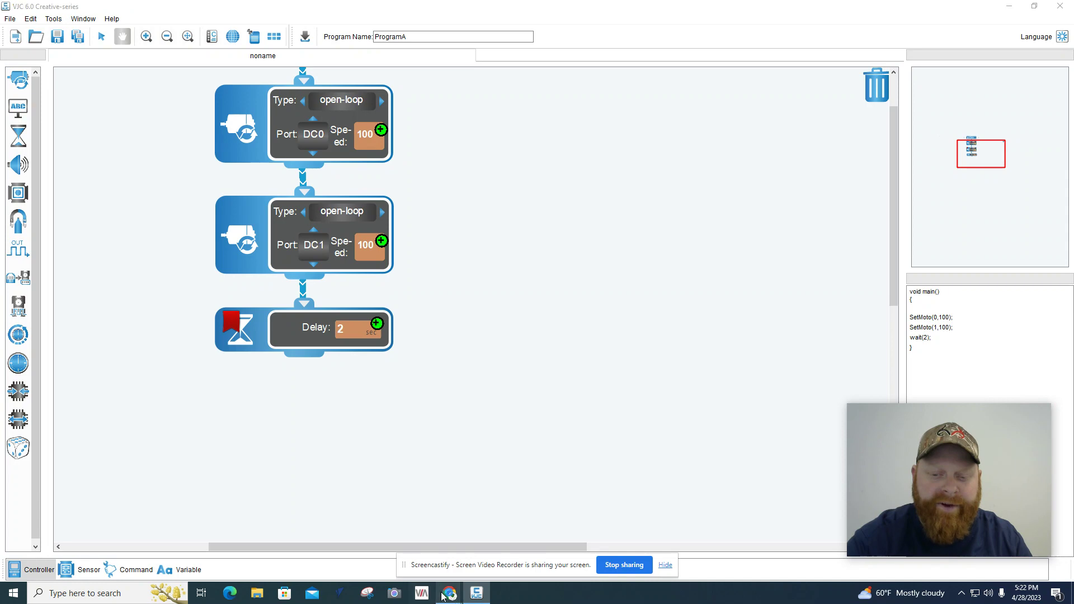
click(341, 546)
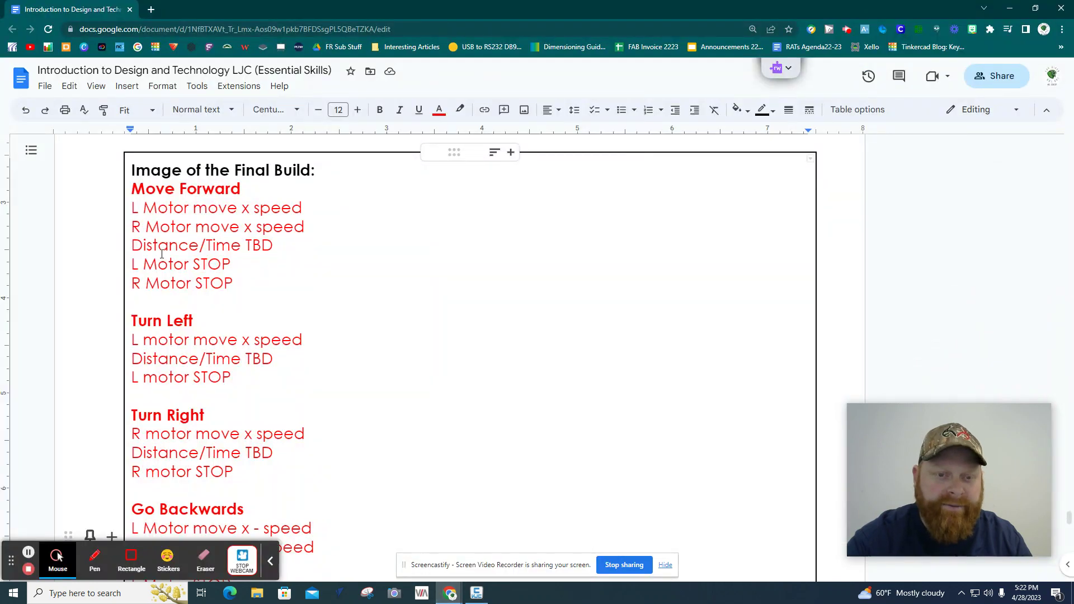
click(511, 276)
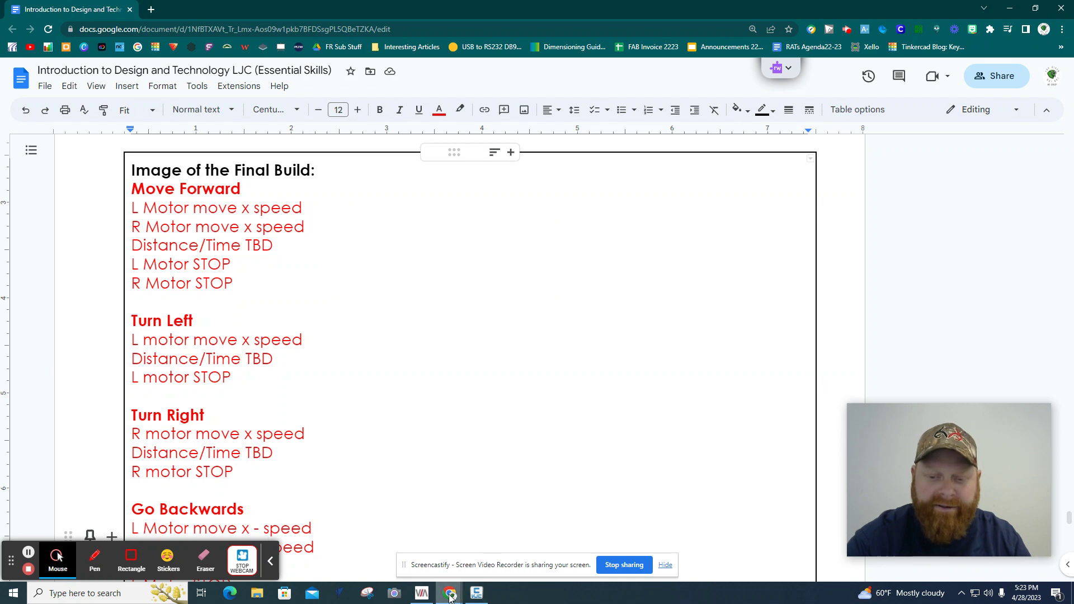
click(475, 594)
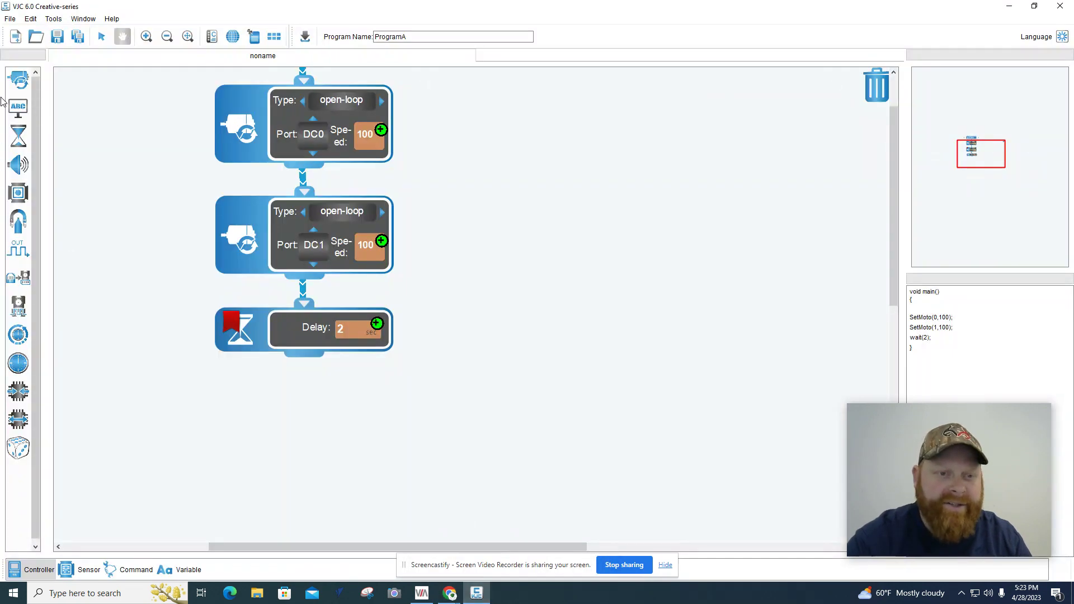
- Attach two SetMotor blocks with speed 0 below the 2-second Delay block, the first on port DC0 and the second on DC1
drag(18, 81, 314, 425)
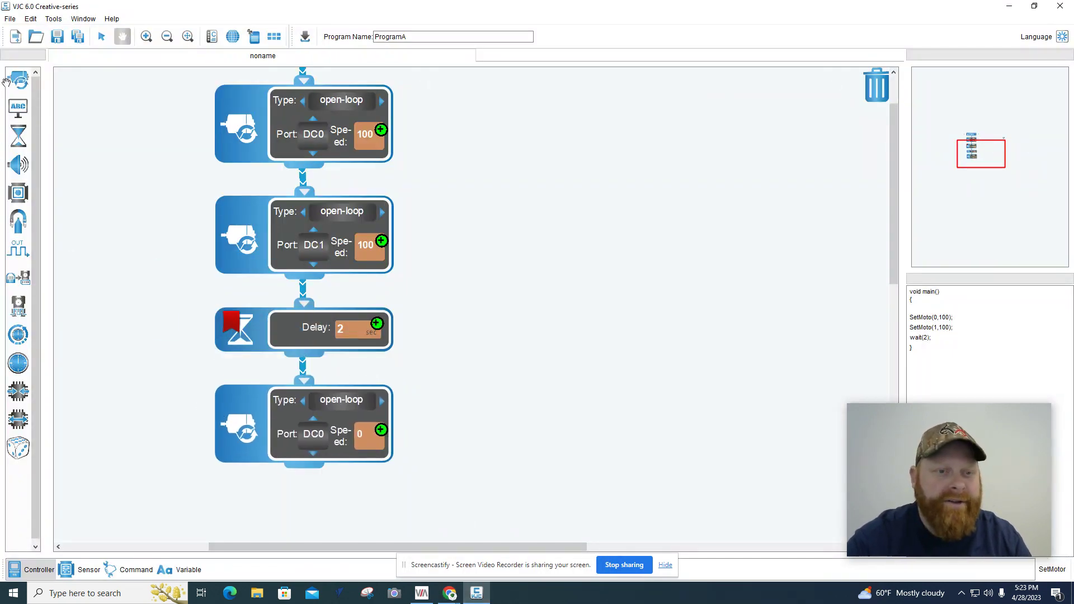
drag(6, 82, 245, 365)
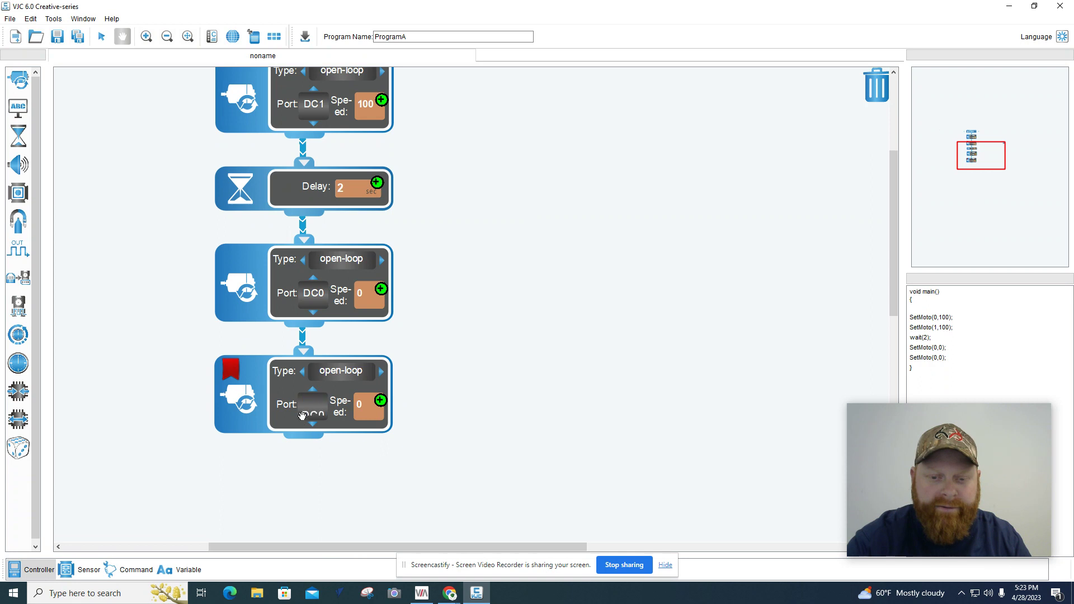
click(300, 387)
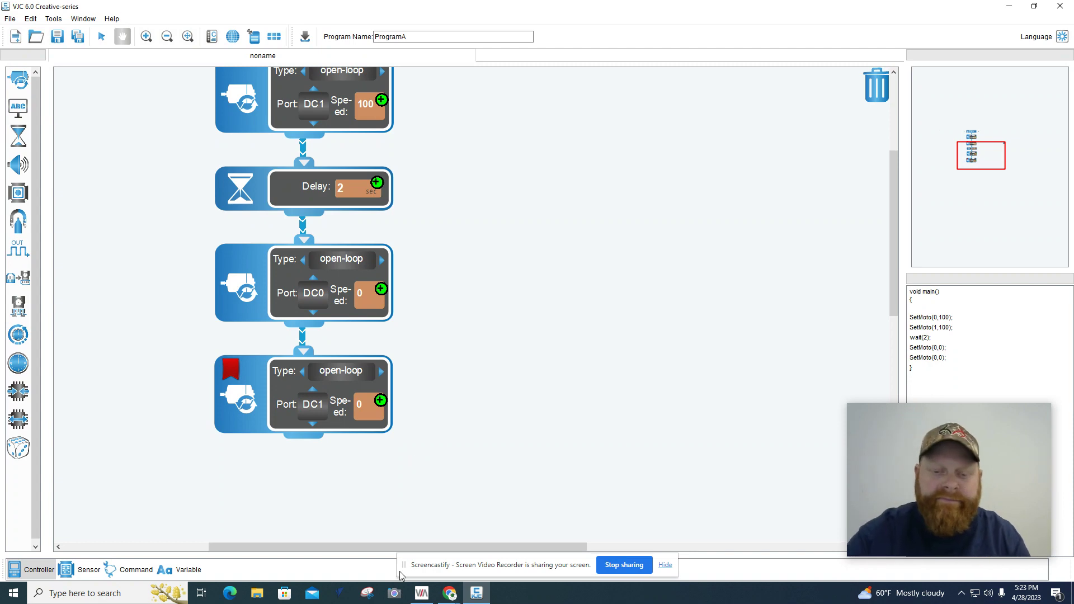
- Review the "Move Forward" and "Turn Left" pseudocode in Google Docs, return to VJC, and attach a 0.5-second Delay block below the DC1 stop block
mouse_move(449, 596)
click(364, 547)
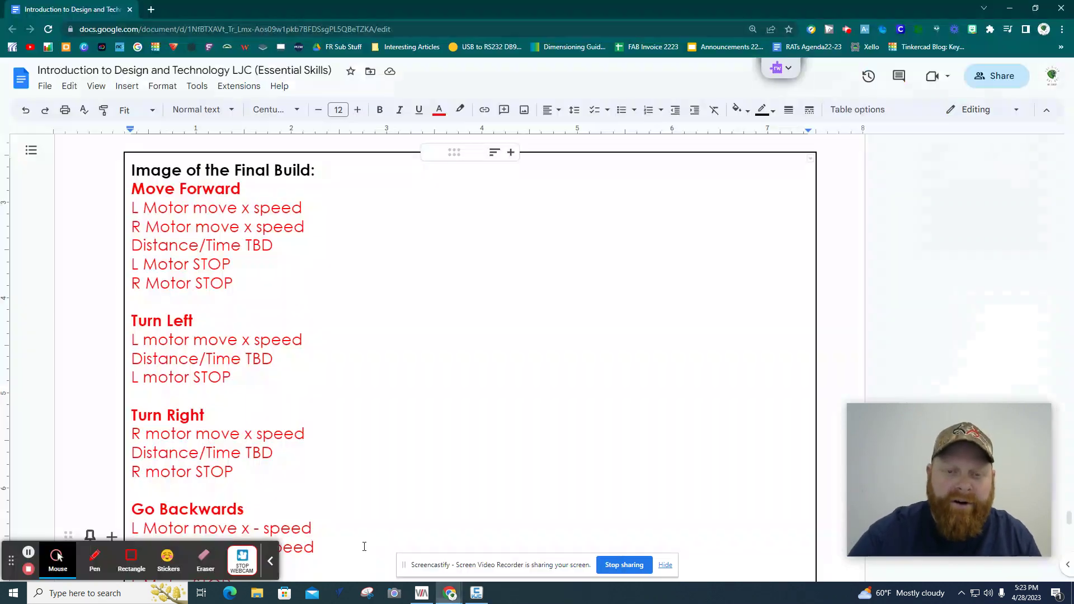
drag(237, 285, 202, 412)
click(130, 213)
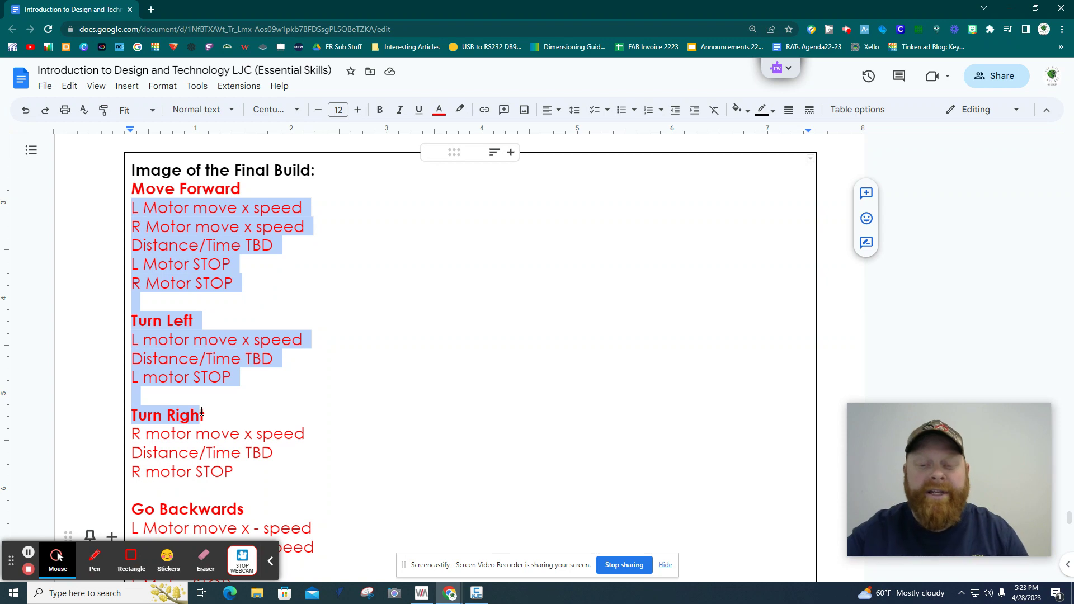
click(477, 593)
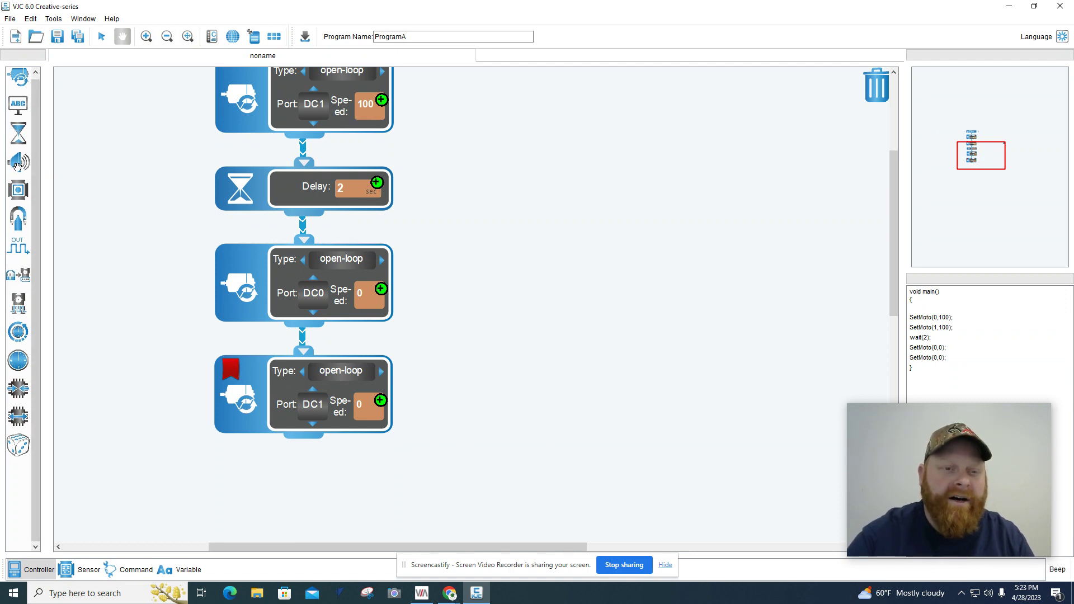
drag(18, 136, 271, 502)
scroll(500, 453, down, 3)
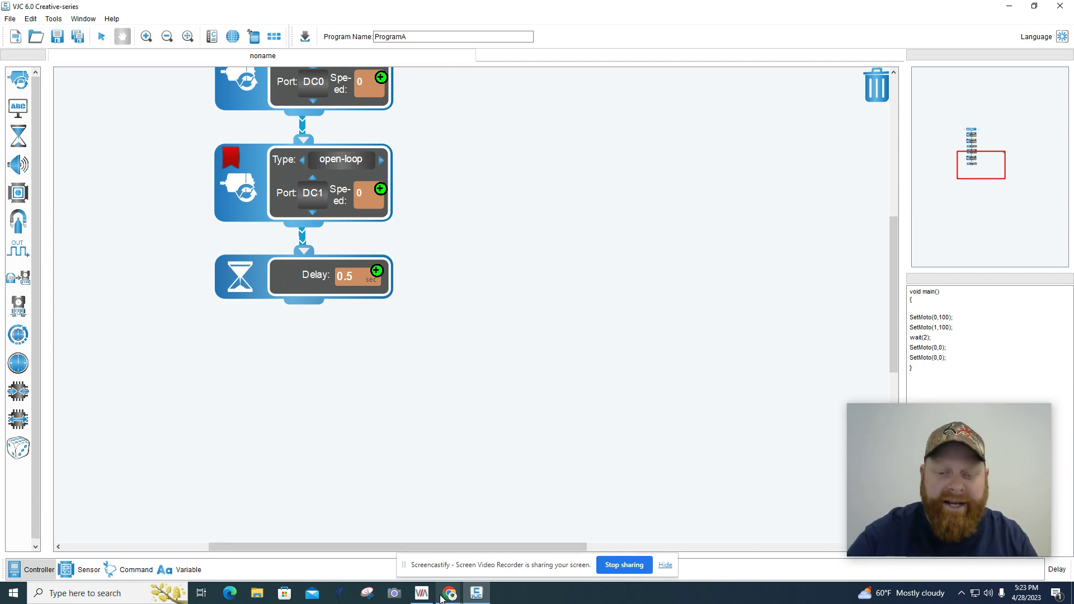
- Check the "Turn Left" pseudocode in Google Docs, return to VJC, and attach a SetMotor block on port DC0 with speed 75
mouse_move(449, 594)
click(336, 532)
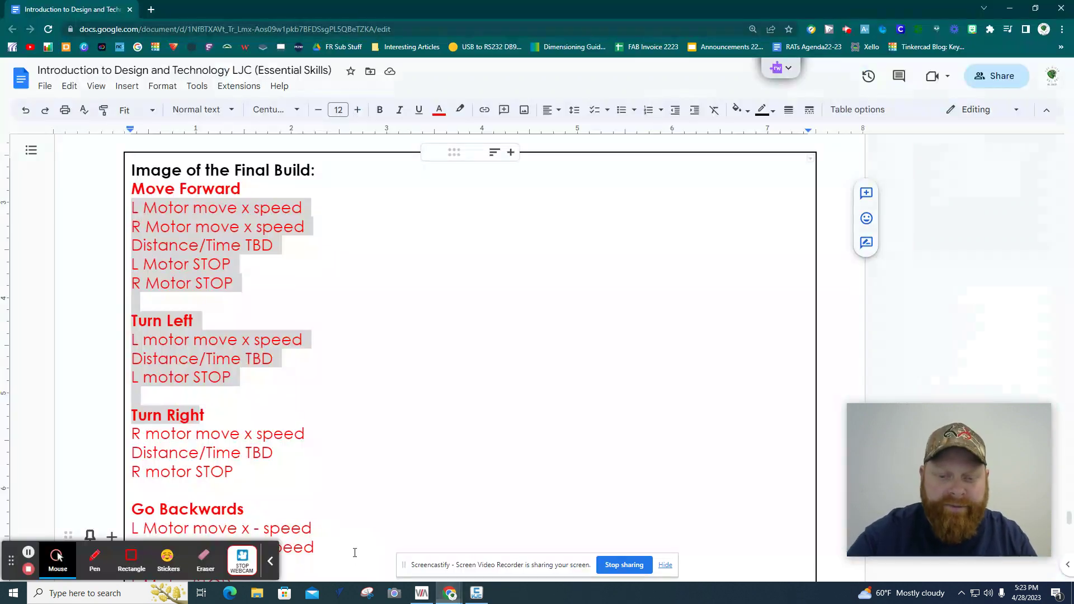
click(141, 338)
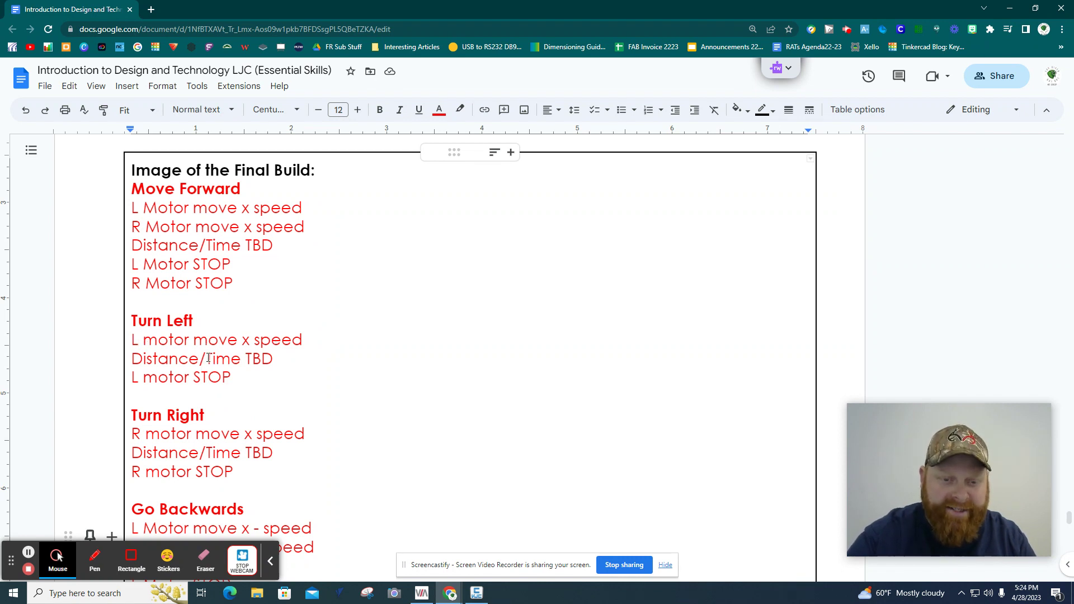
click(457, 592)
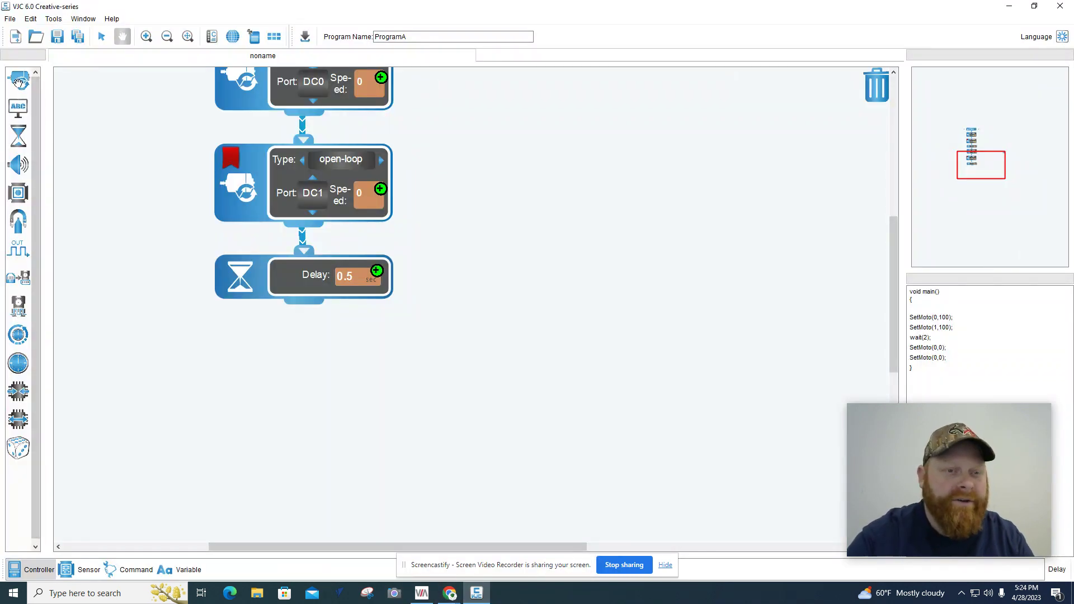
drag(18, 82, 258, 403)
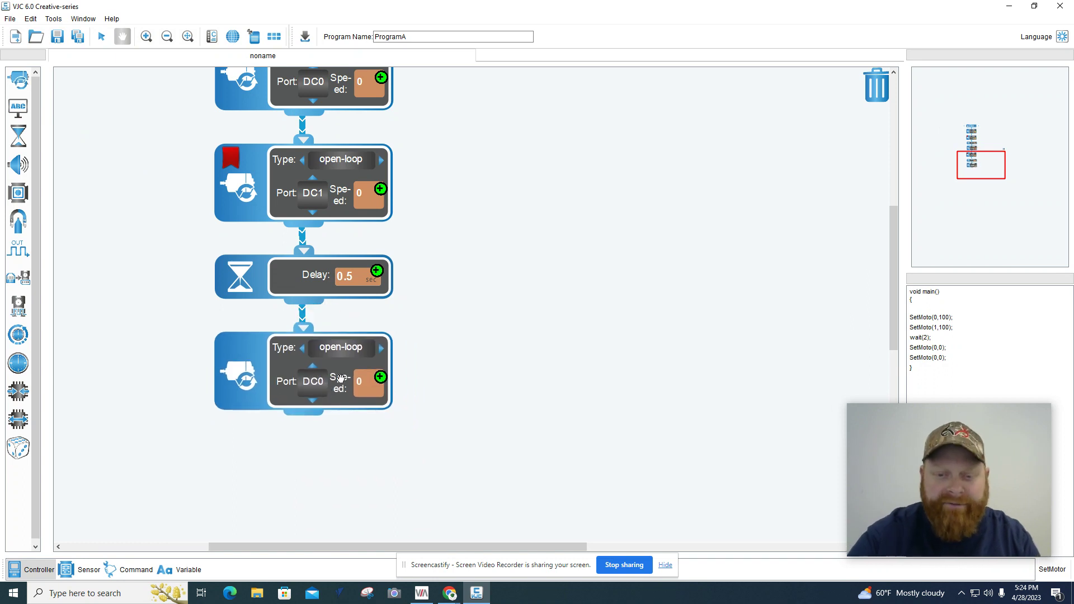
click(362, 380)
key(BackSpace)
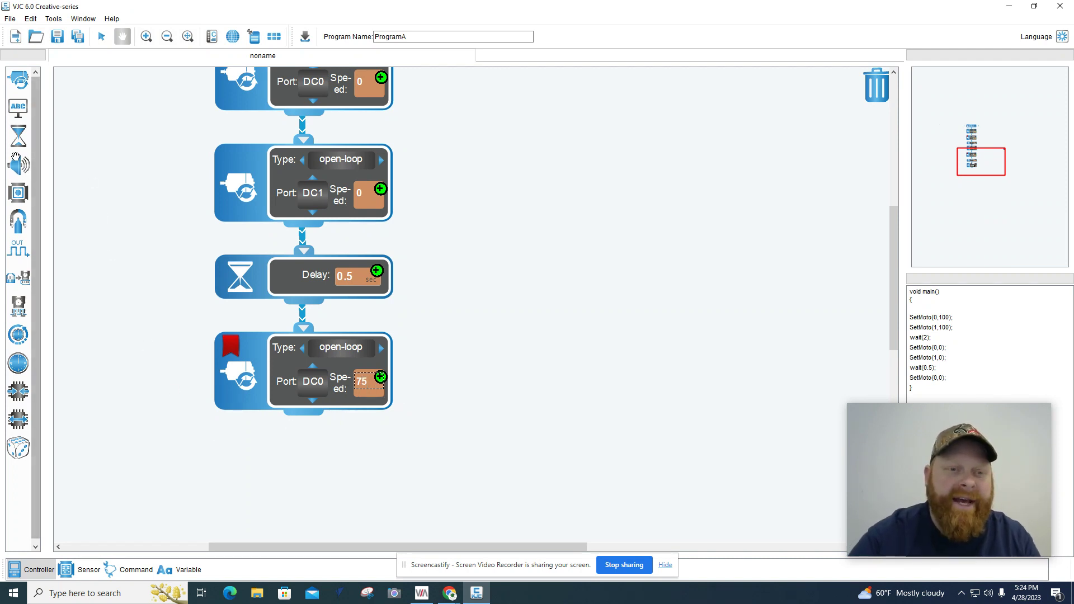
- Attach a 0.5-second Delay block and a DC0 SetMotor block with speed 0 to finish the left turn
drag(12, 140, 222, 458)
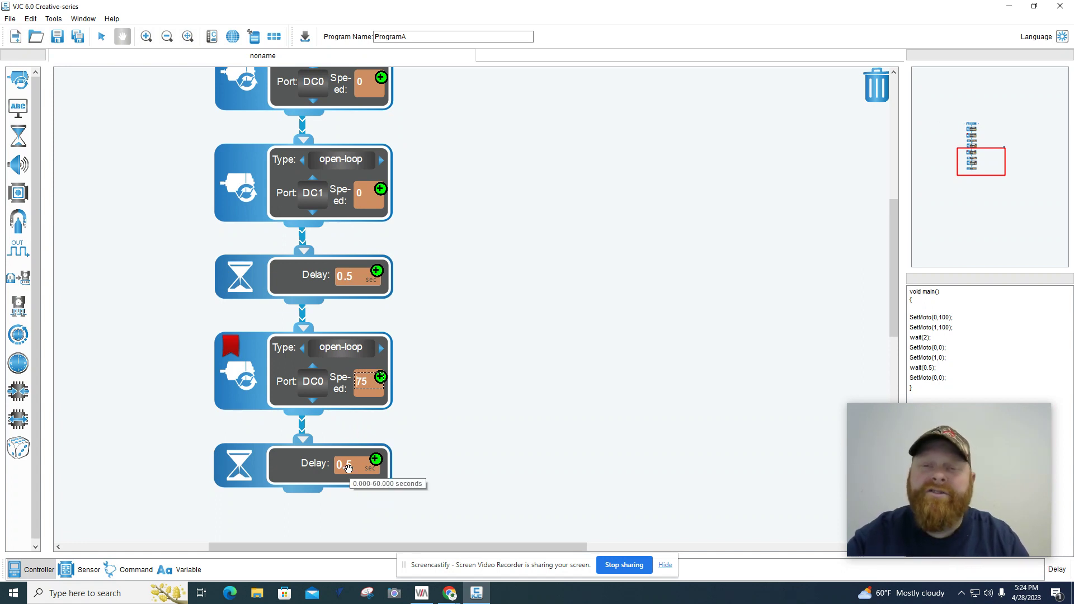
click(476, 464)
scroll(275, 462, down, 2)
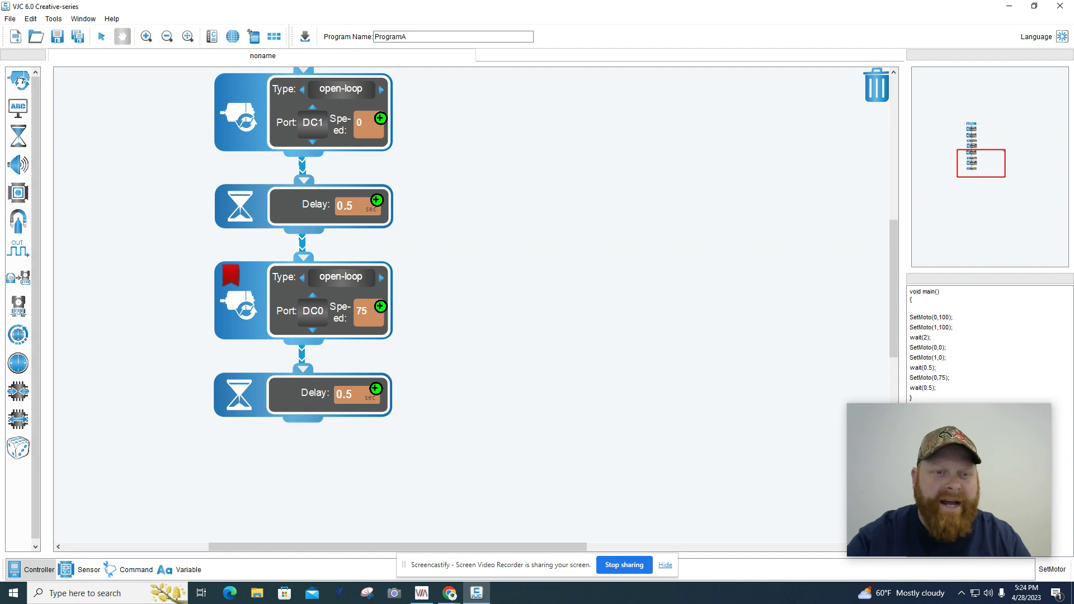
drag(18, 80, 206, 480)
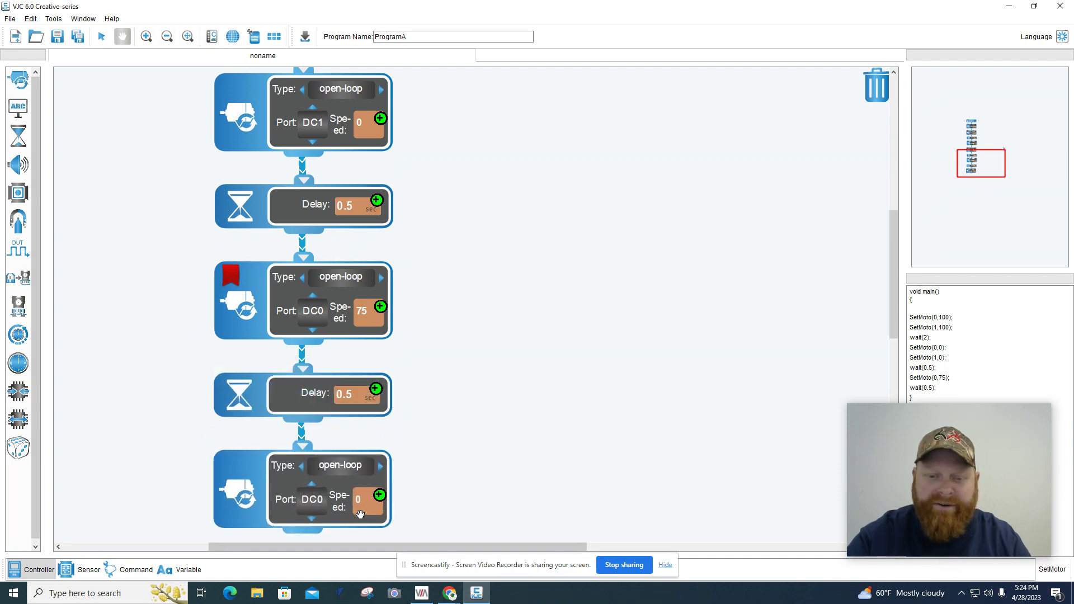
scroll(403, 502, down, 8)
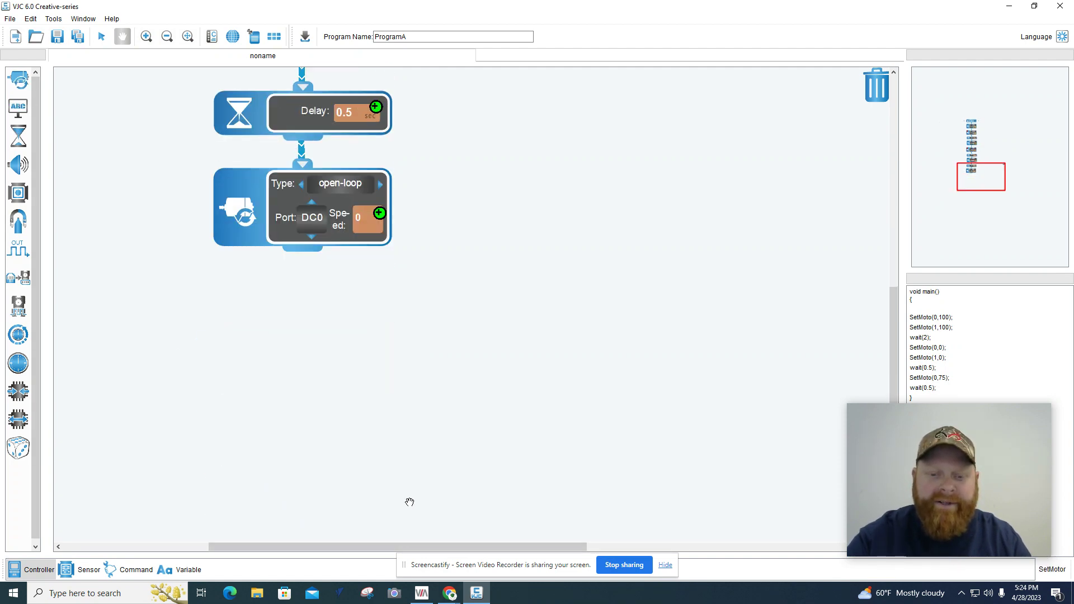
scroll(410, 502, up, 2)
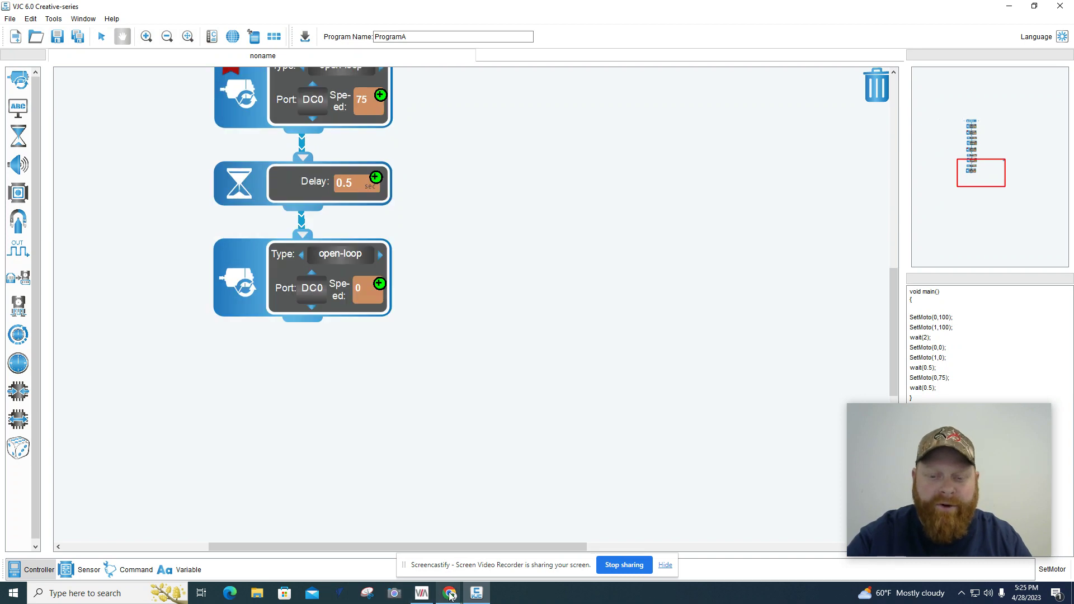
- Check the "Turn Right" pseudocode in Google Docs, return to VJC, and attach a 0.5-second Delay block below the DC0 stop block
mouse_move(450, 595)
click(341, 537)
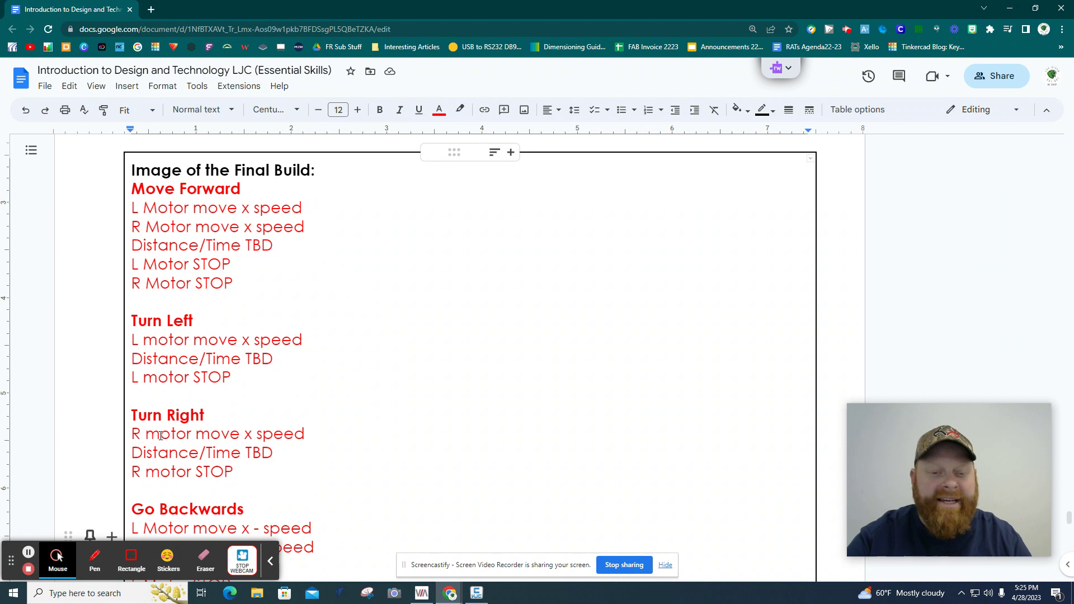
click(476, 593)
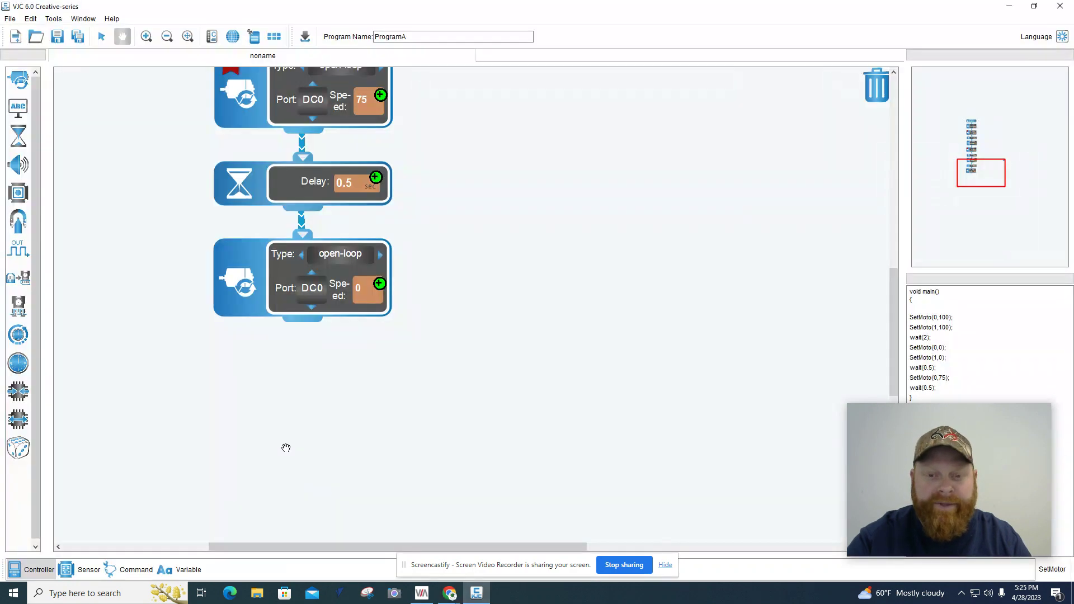
scroll(283, 427, up, 2)
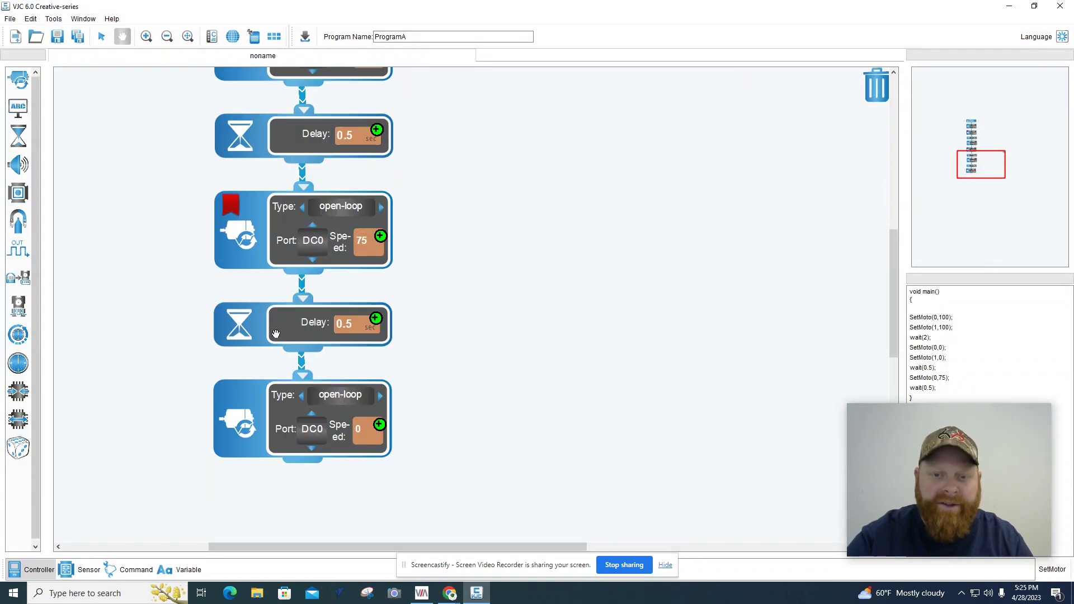
scroll(274, 336, up, 1)
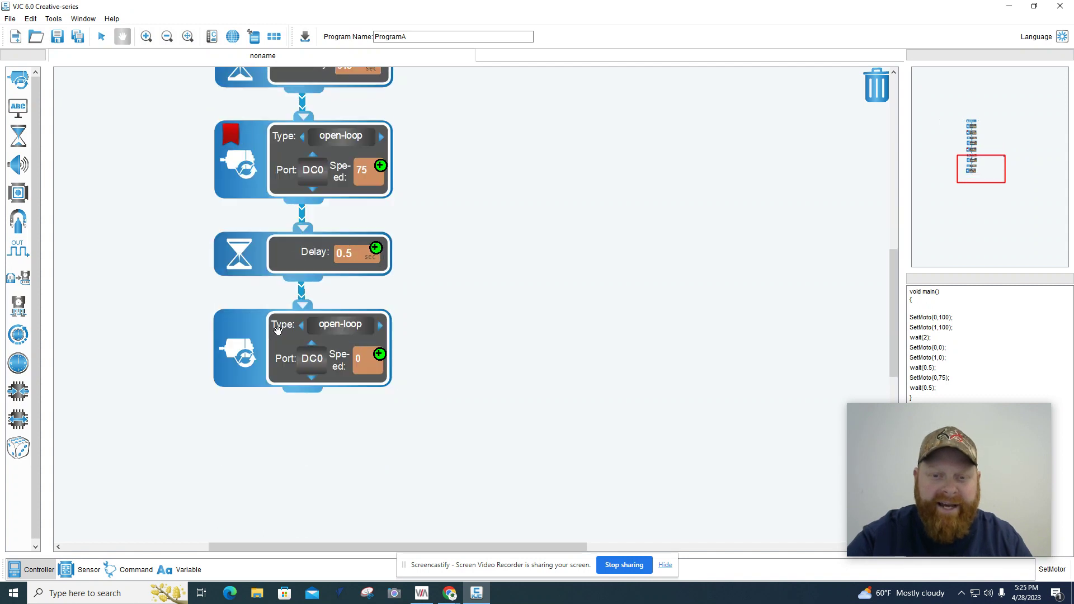
scroll(274, 336, down, 2)
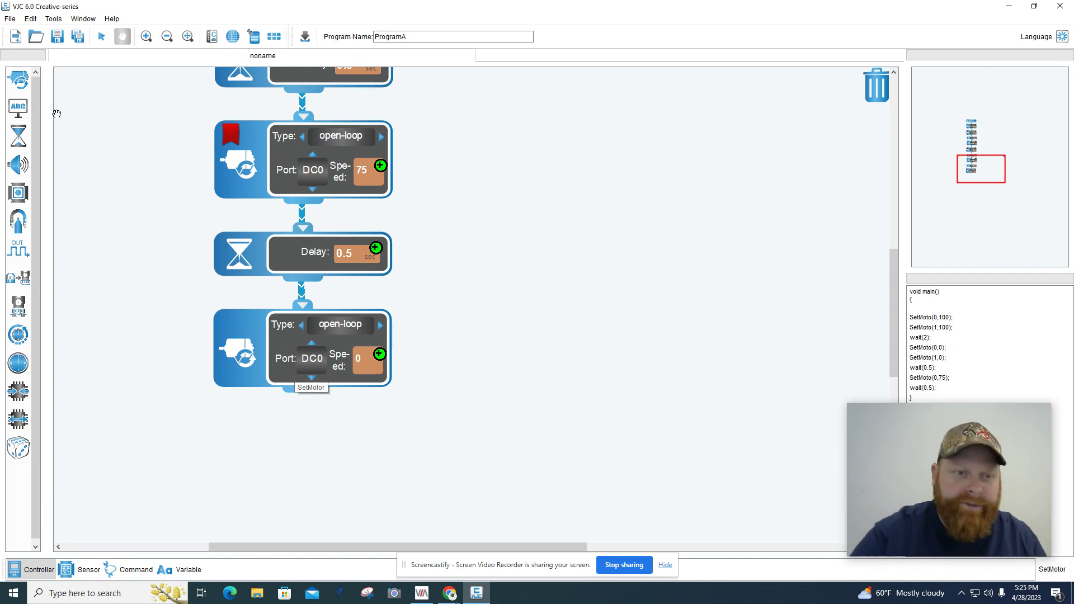
drag(18, 136, 103, 201)
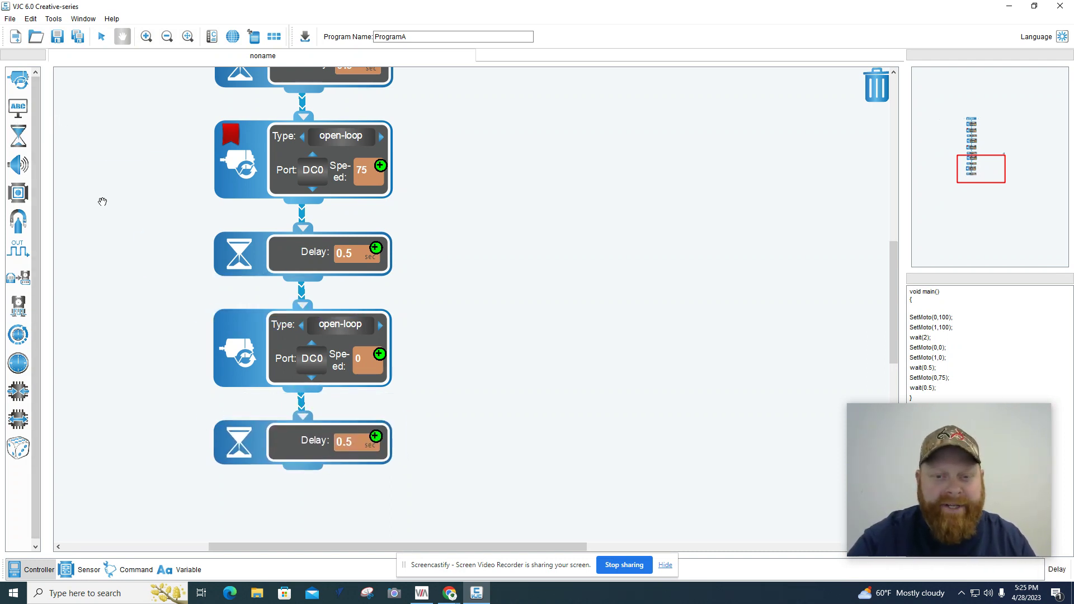
- Attach a SetMotor block for the right turn, with its port set to DC1 and its speed to 75
drag(18, 80, 263, 445)
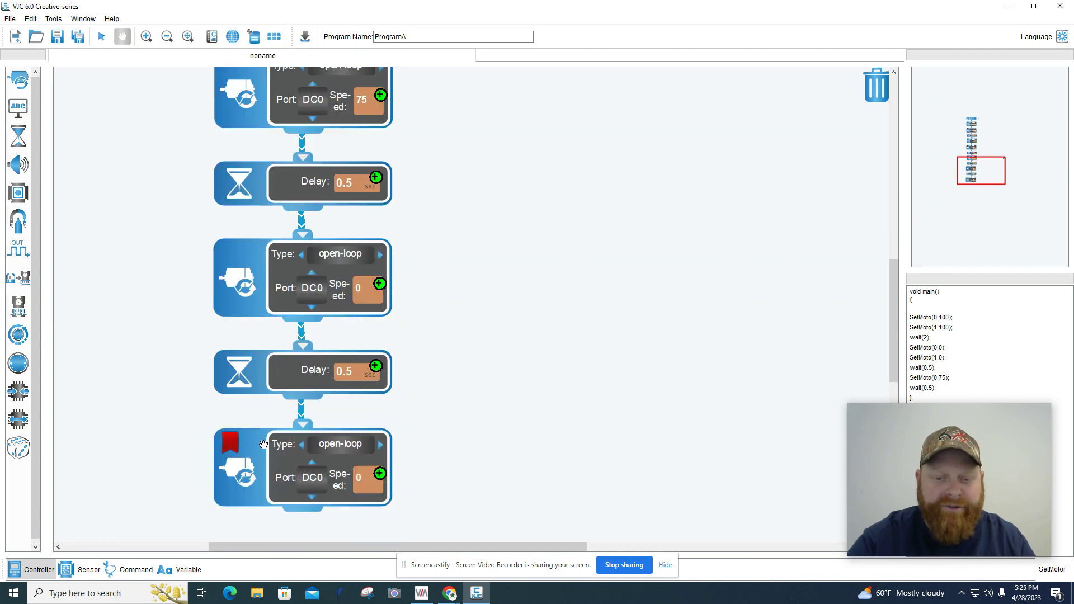
click(311, 461)
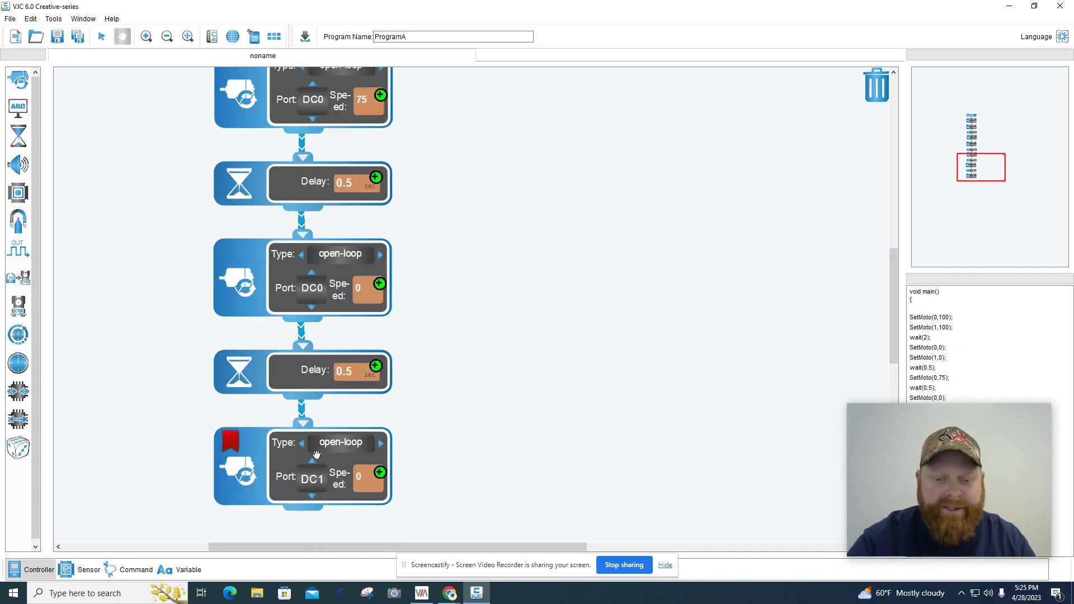
click(353, 476)
text(75)
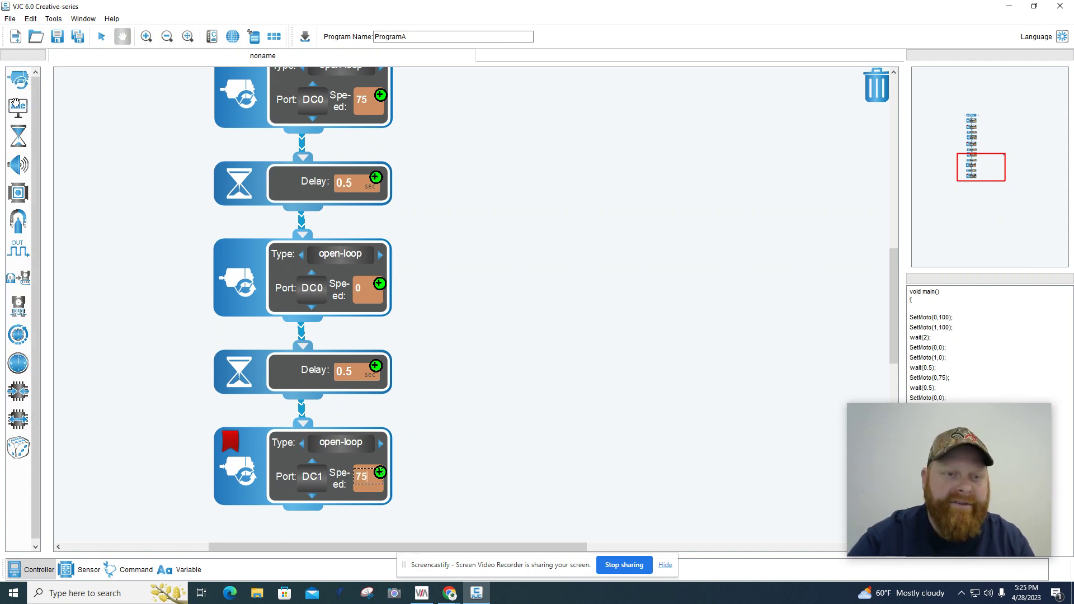
- Attach a 0.5-second Delay block and a DC1 SetMotor block with speed 0 to finish the right turn
drag(19, 136, 364, 394)
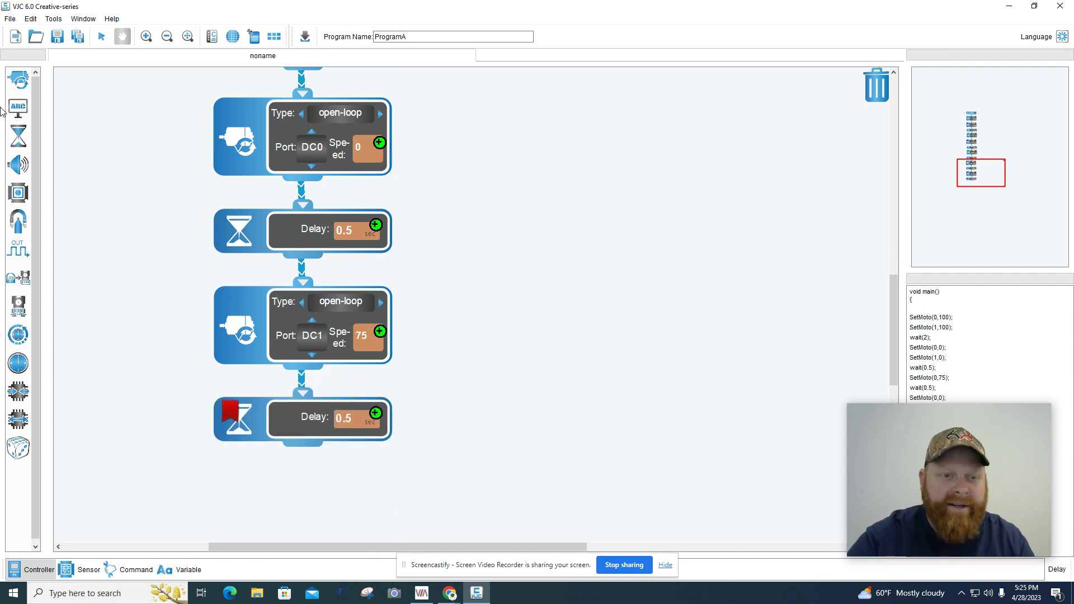
drag(19, 80, 278, 524)
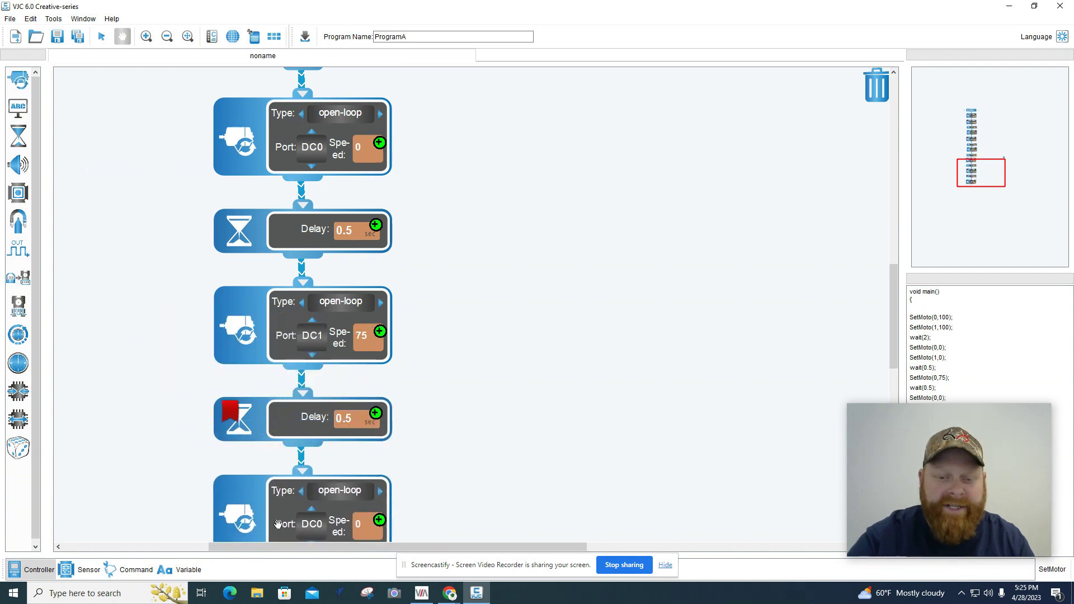
click(312, 509)
scroll(182, 470, down, 3)
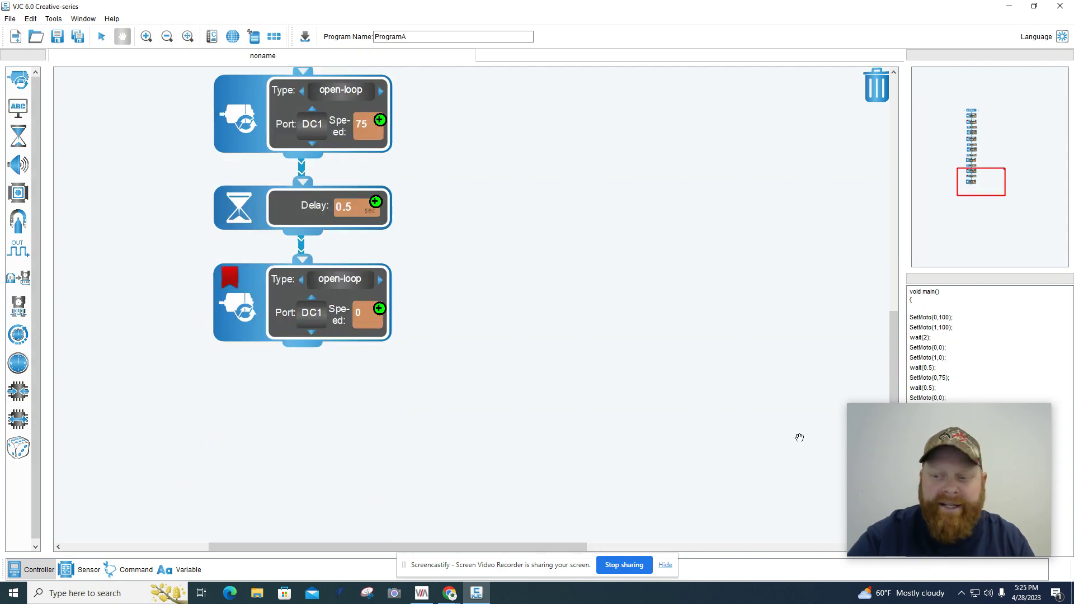
- Attach a 0.5-second Delay block below the right turn's stop block and check the "Go Backwards" pseudocode in Google Docs
drag(948, 496, 775, 482)
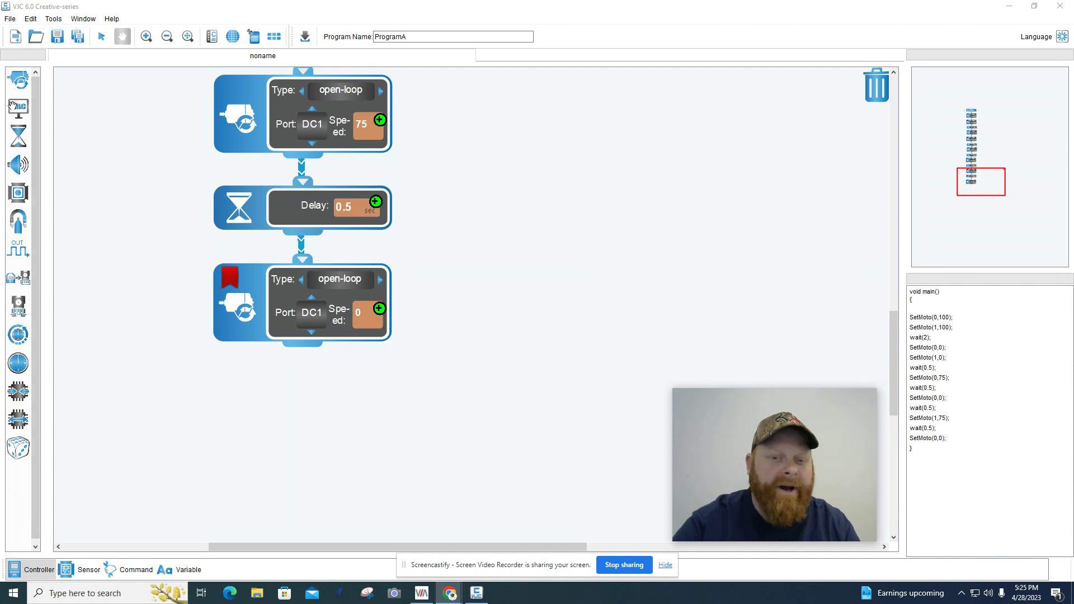
drag(19, 136, 221, 380)
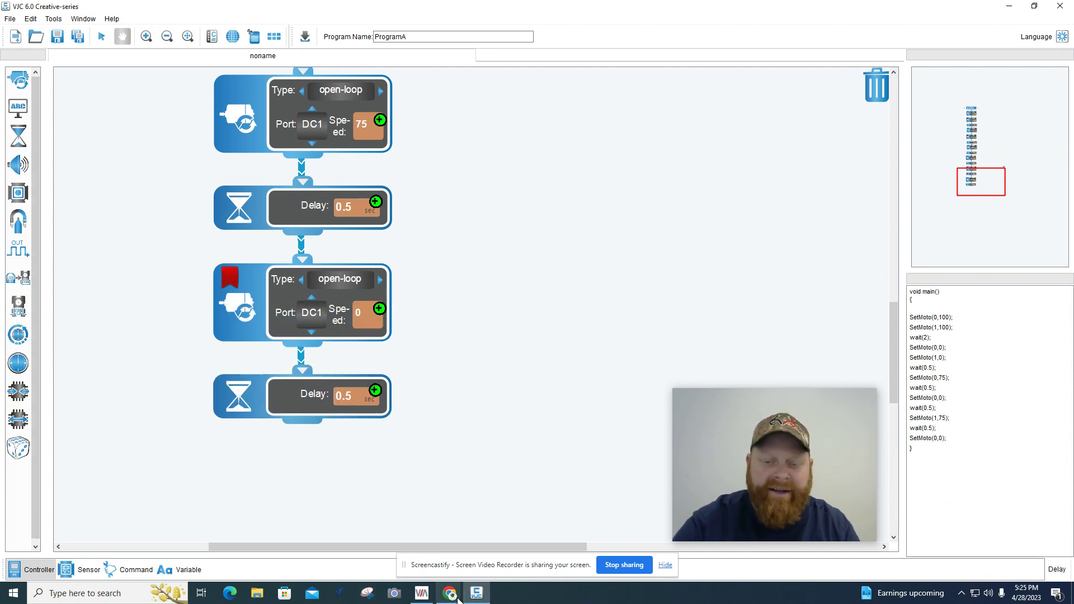
mouse_move(458, 598)
click(340, 546)
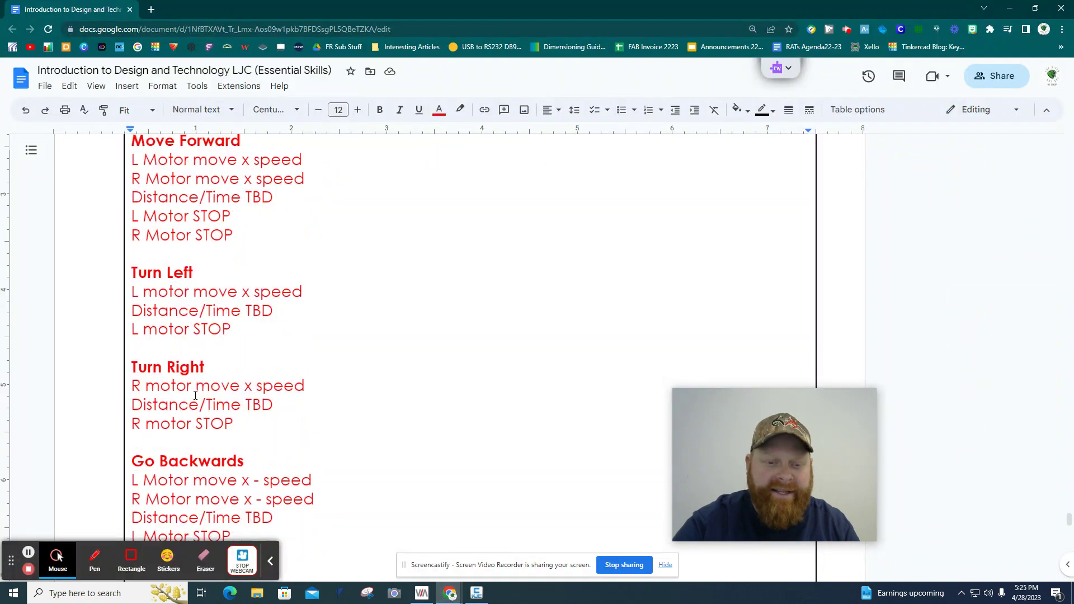
scroll(195, 396, down, 4)
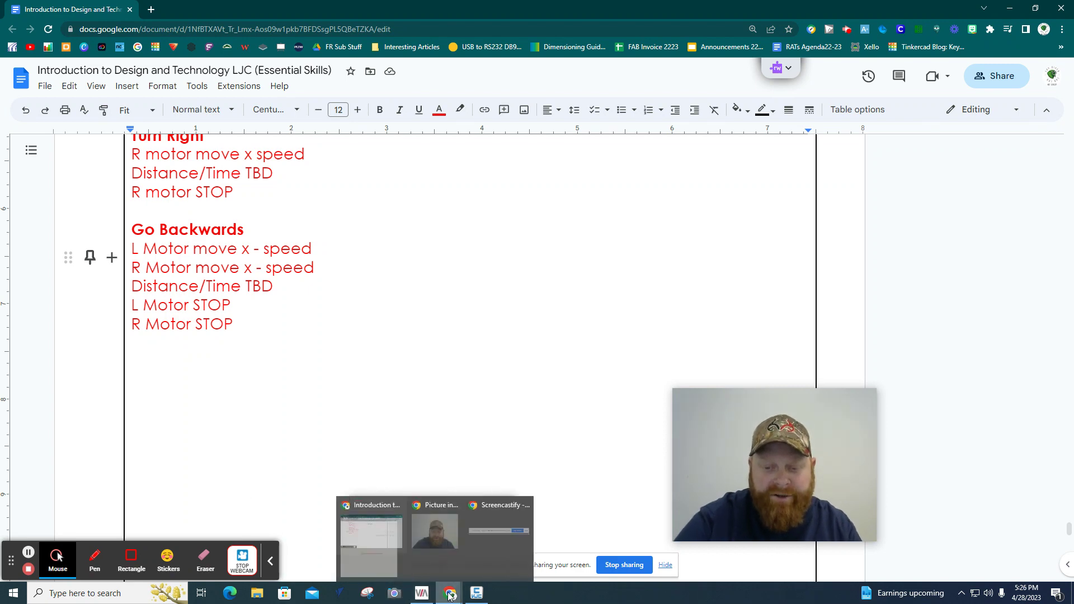
- Switch to VJC and attach two SetMotor blocks for going backwards, on ports DC0 and DC1
click(477, 593)
drag(19, 81, 216, 479)
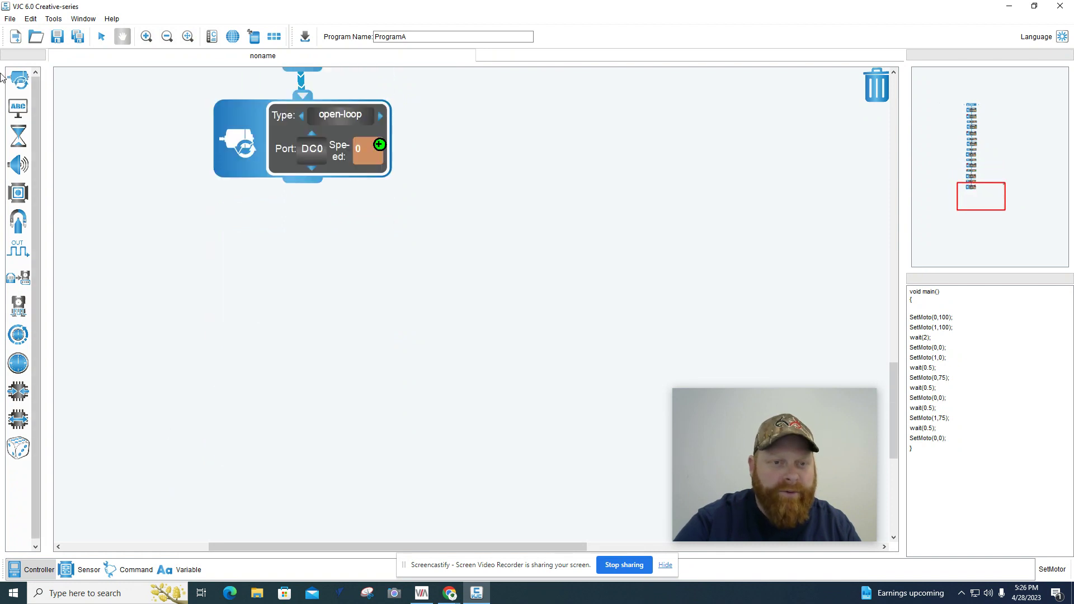
drag(18, 81, 230, 240)
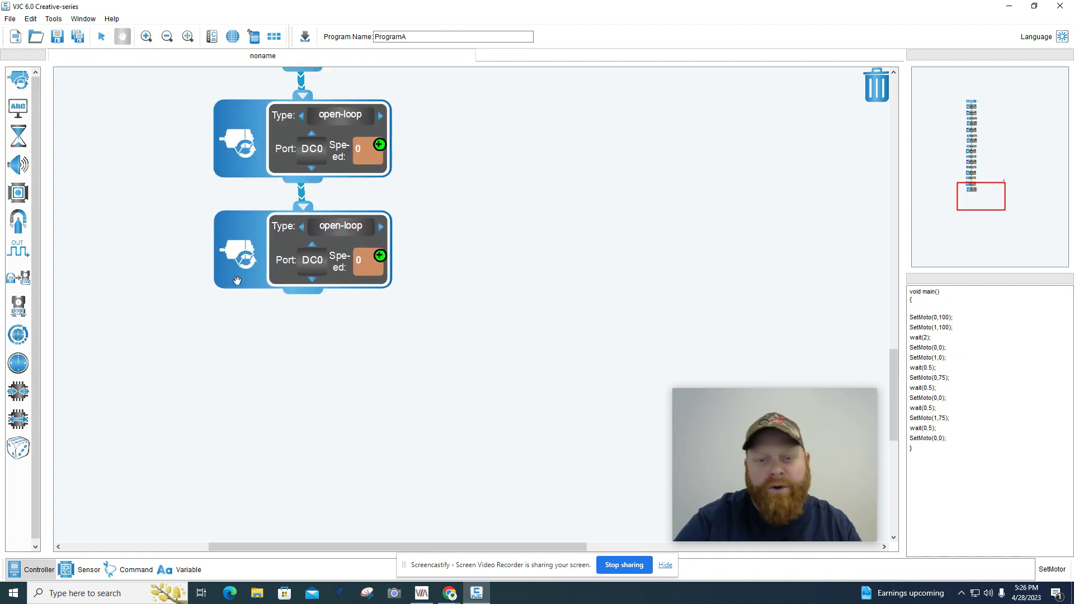
click(312, 241)
- Set the speed of both backward SetMotor blocks, DC0 and DC1, to -100
click(365, 152)
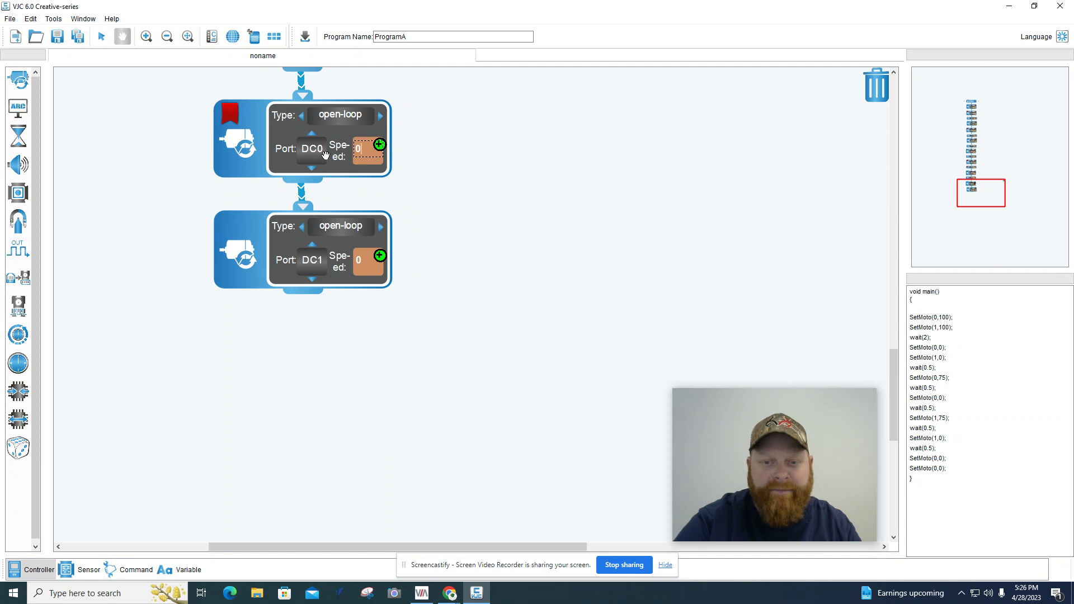
text(10)
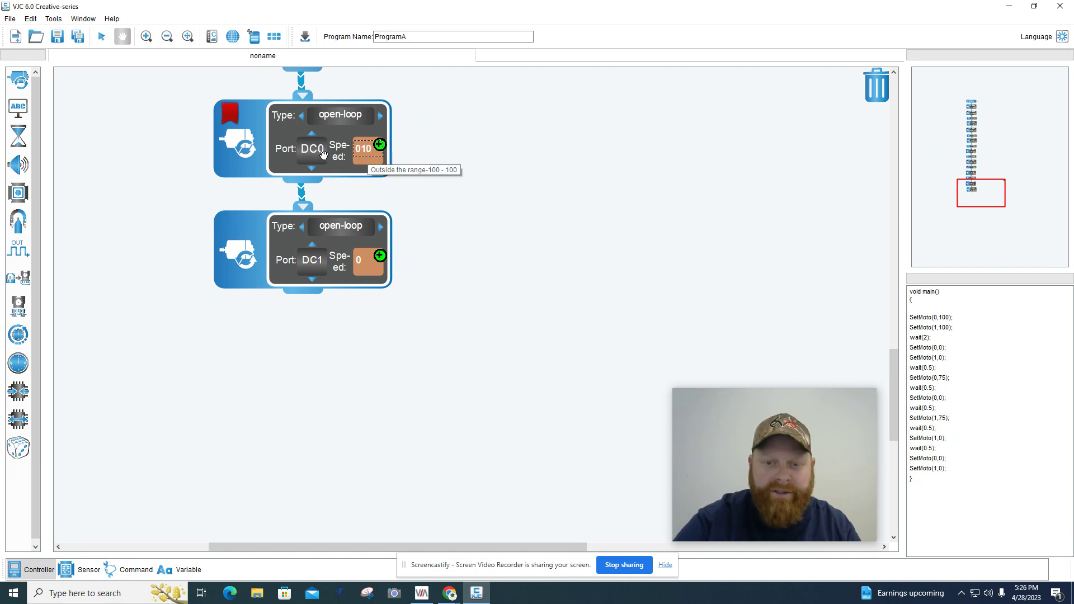
key(BackSpace)
key(BackSpace)
key(BackSpace)
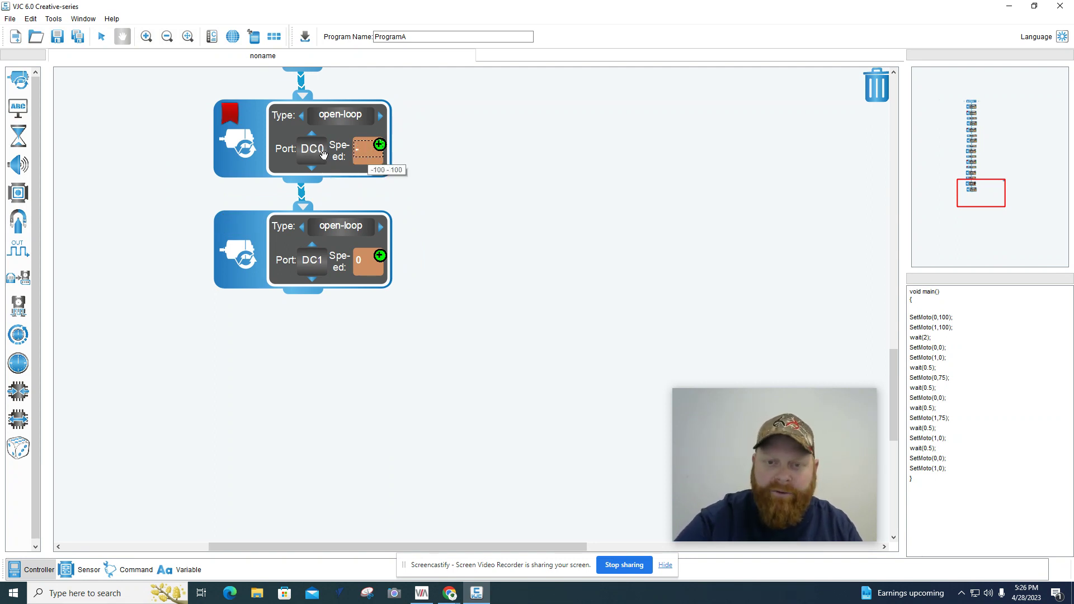
click(361, 260)
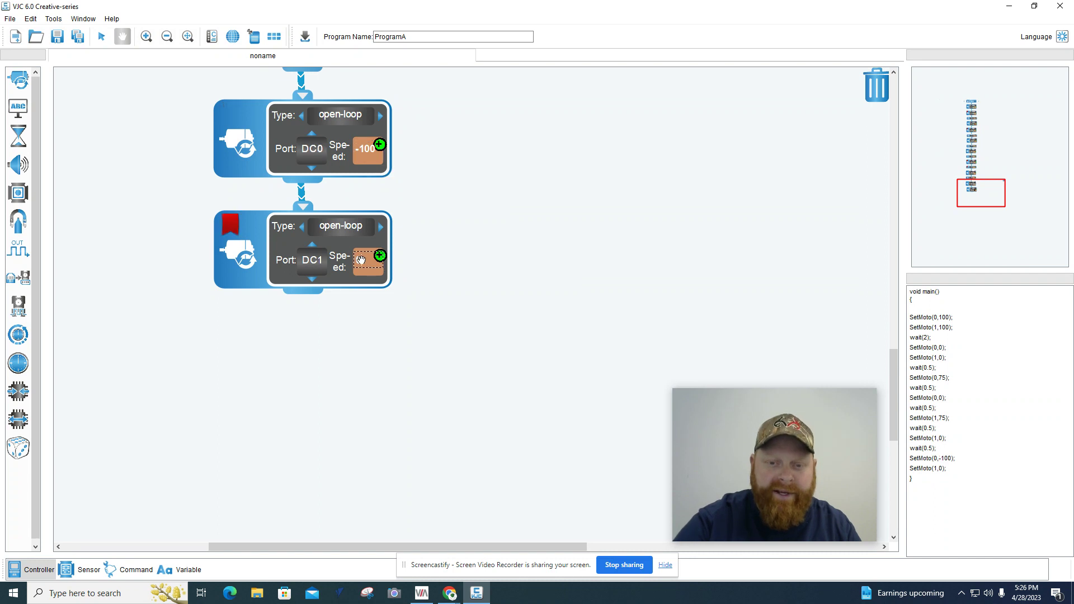
double_click(361, 261)
text(-100)
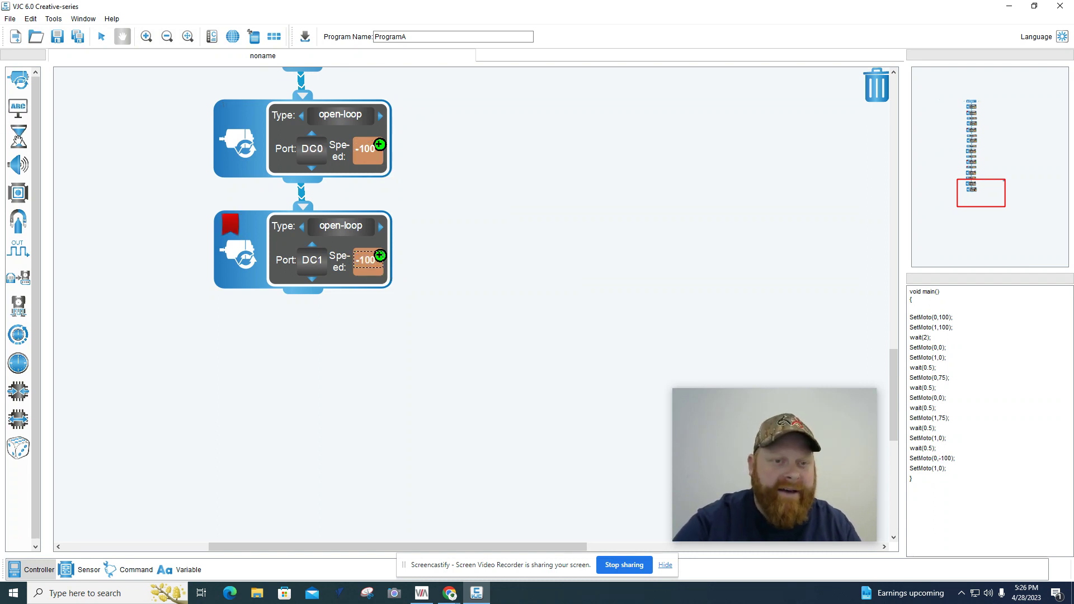
- Attach a Delay block below the backward DC1 motor block and set it to 2 seconds
drag(19, 136, 212, 338)
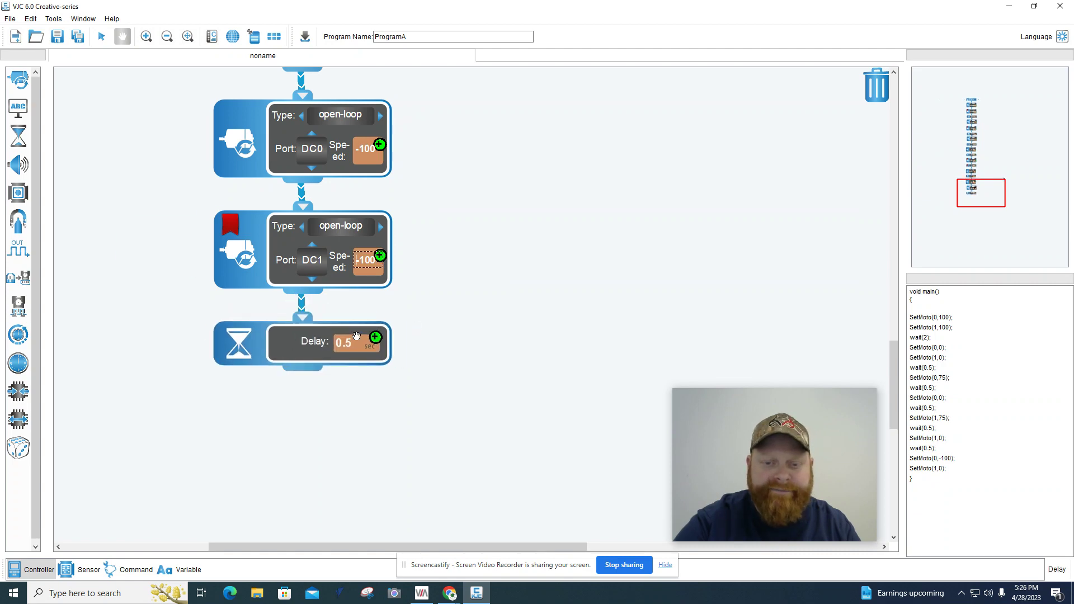
click(346, 343)
drag(354, 343, 324, 347)
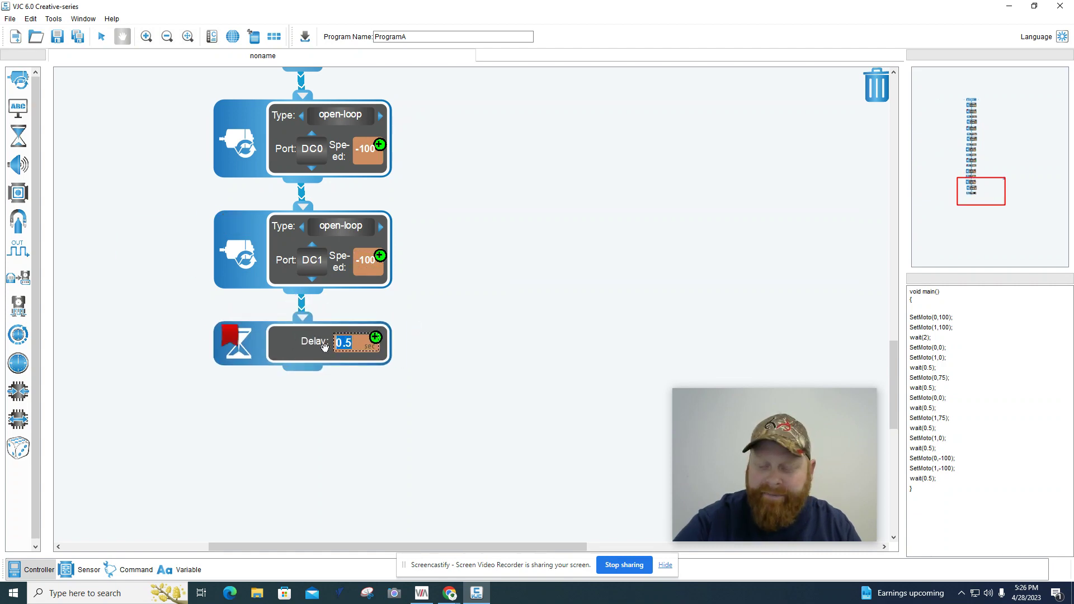
text(2)
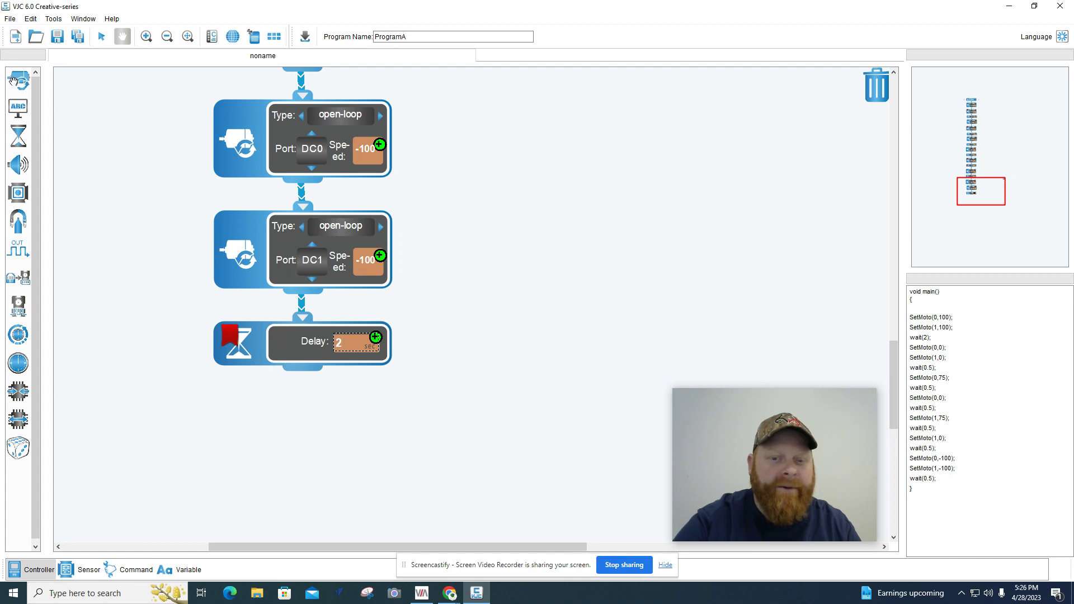
- Attach DC0 and DC1 SetMotor blocks with speed 0 to stop the backward movement, followed by a 0.5-second Delay block
drag(18, 81, 214, 420)
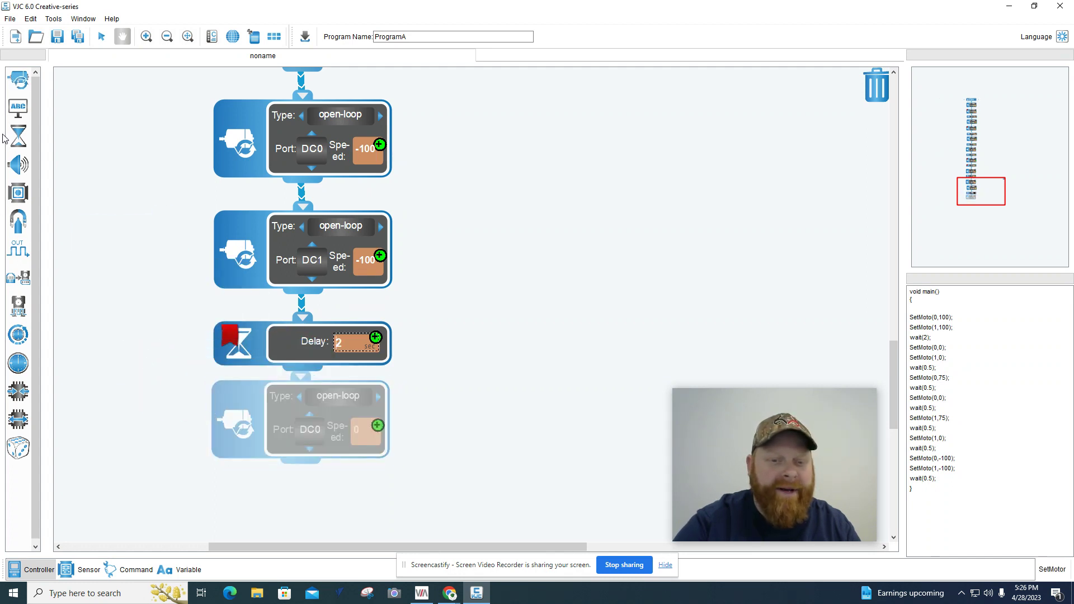
drag(18, 81, 224, 440)
scroll(381, 472, down, 3)
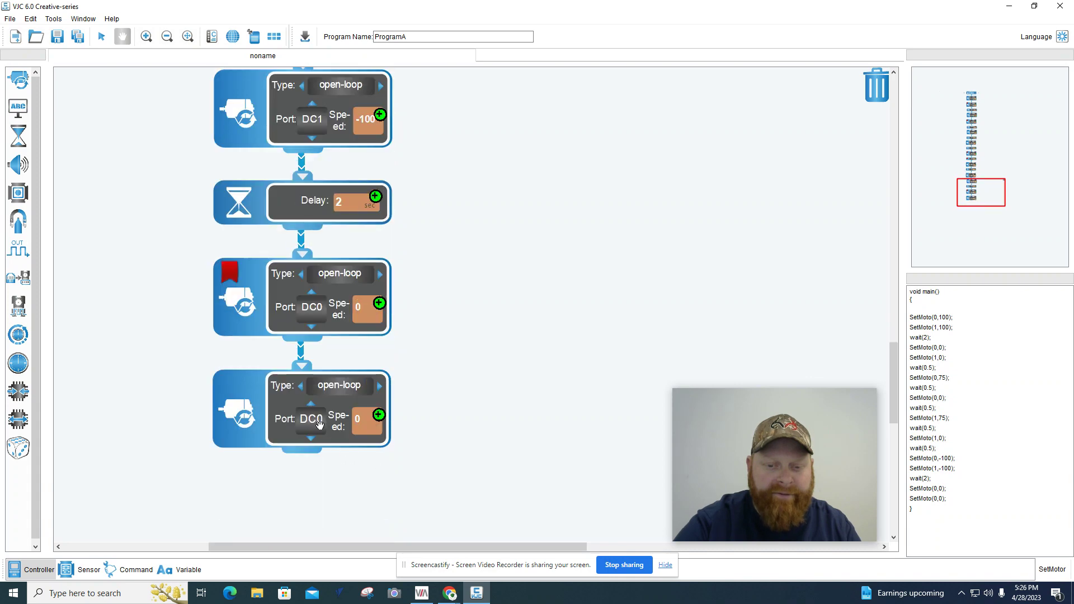
click(313, 403)
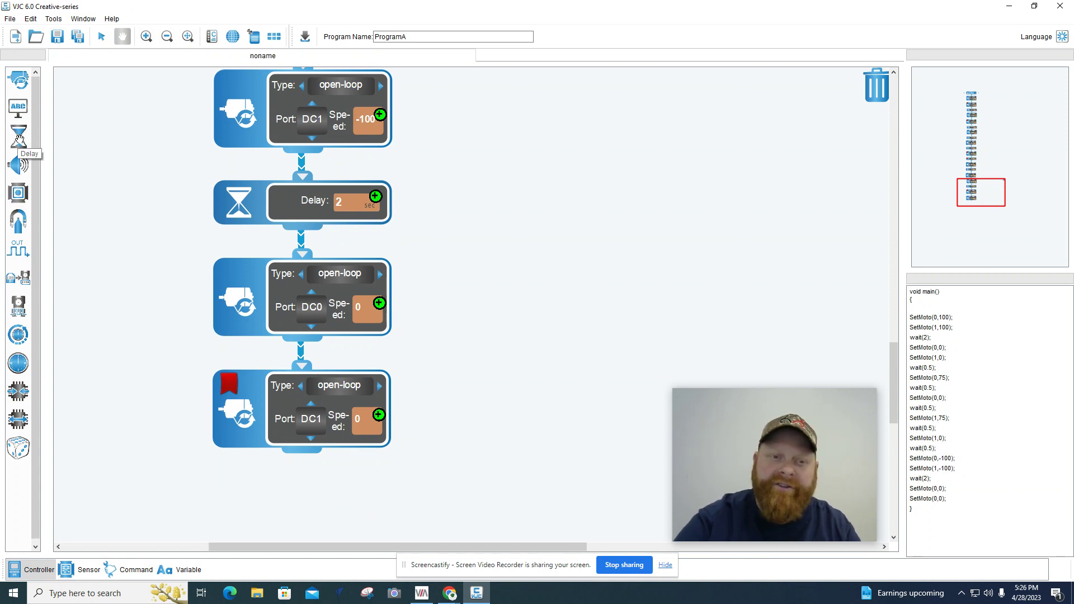
drag(18, 134, 238, 502)
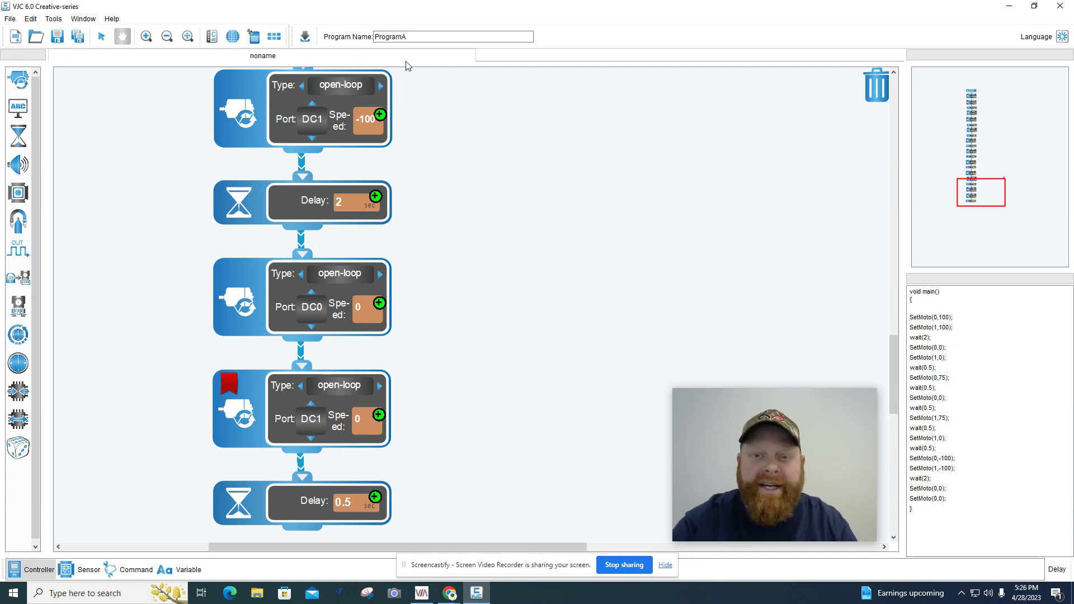
- Rename the program to "simCar"
drag(414, 37, 302, 42)
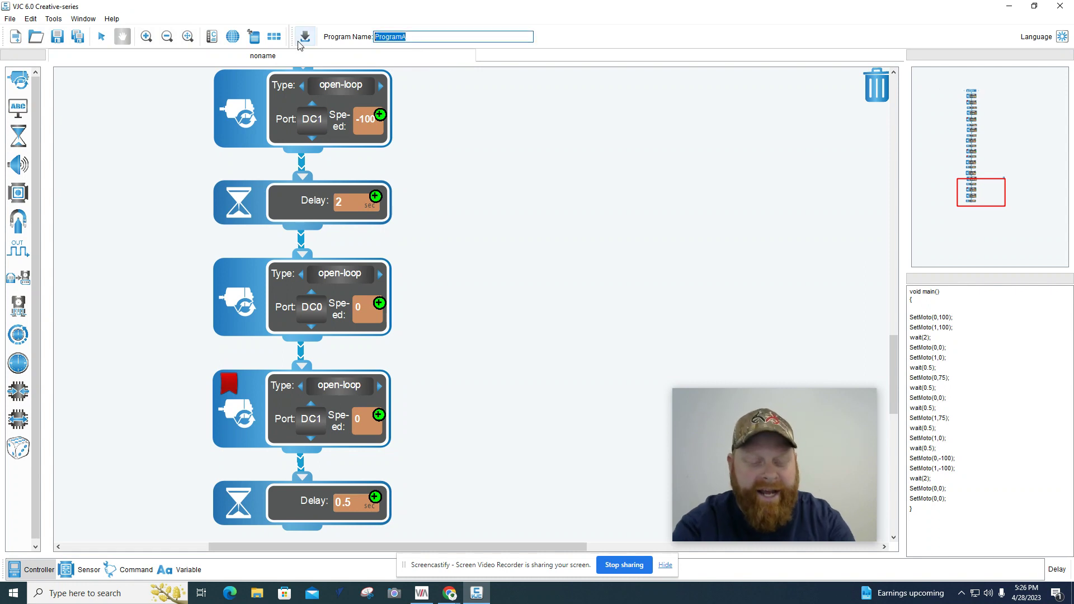
text(simpleca)
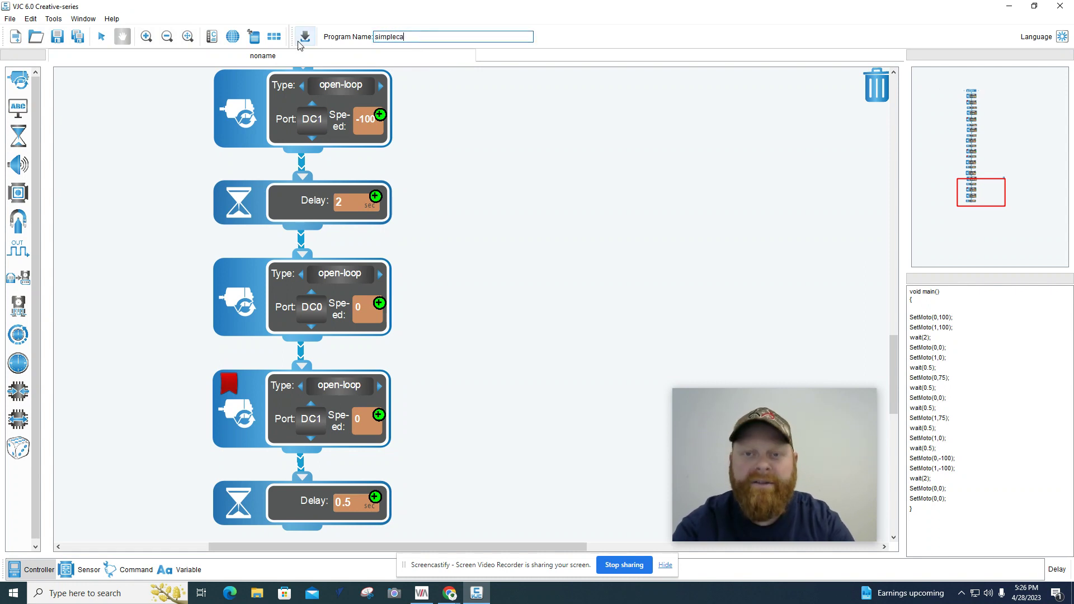
key(BackSpace)
key(BackSpace)
key(BackSpace)
key(BackSpace)
key(BackSpace)
key(BackSpace)
key(BackSpace)
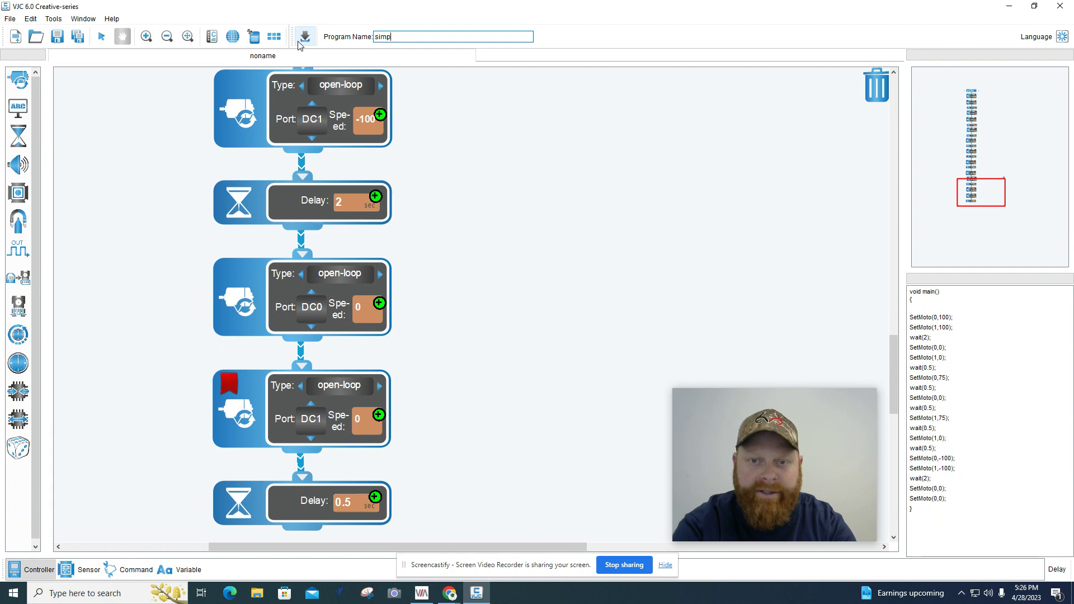
text(i)
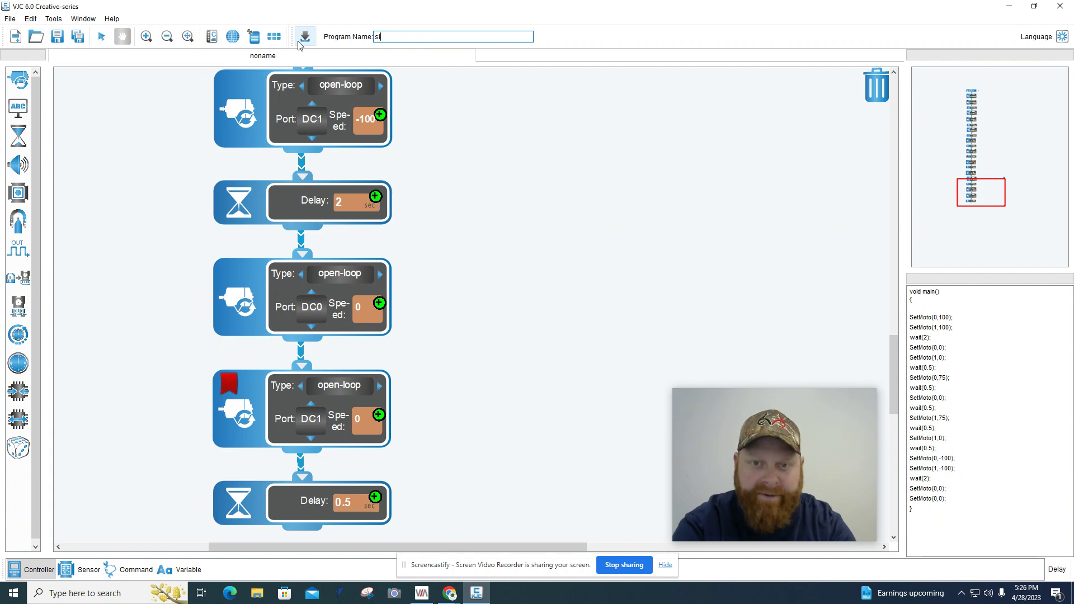
text(mCar)
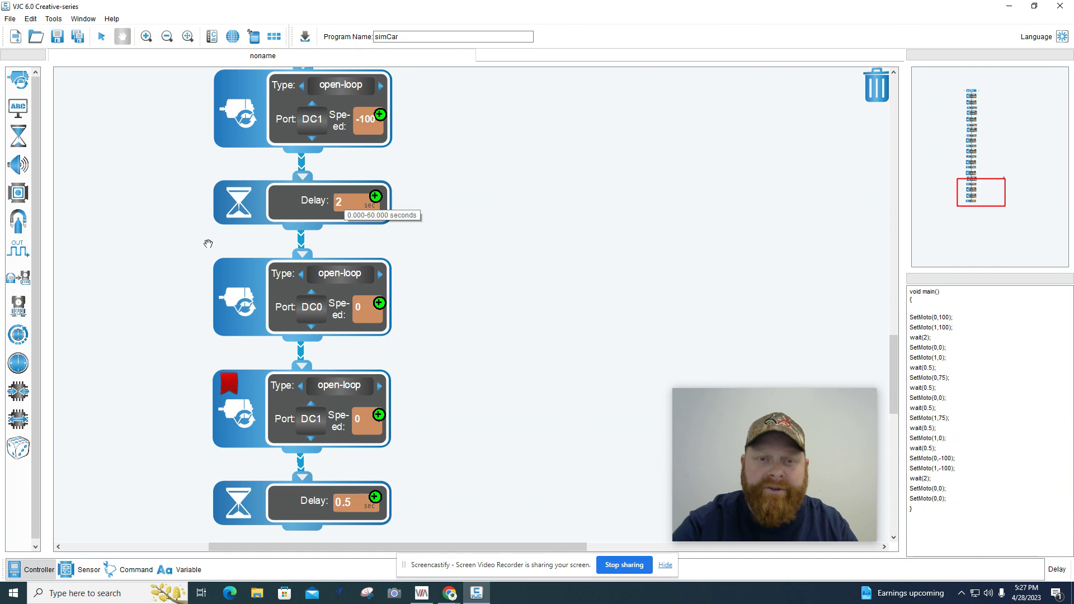
- Review the complete block sequence from its end back to MAIN, along with the generated code
click(167, 37)
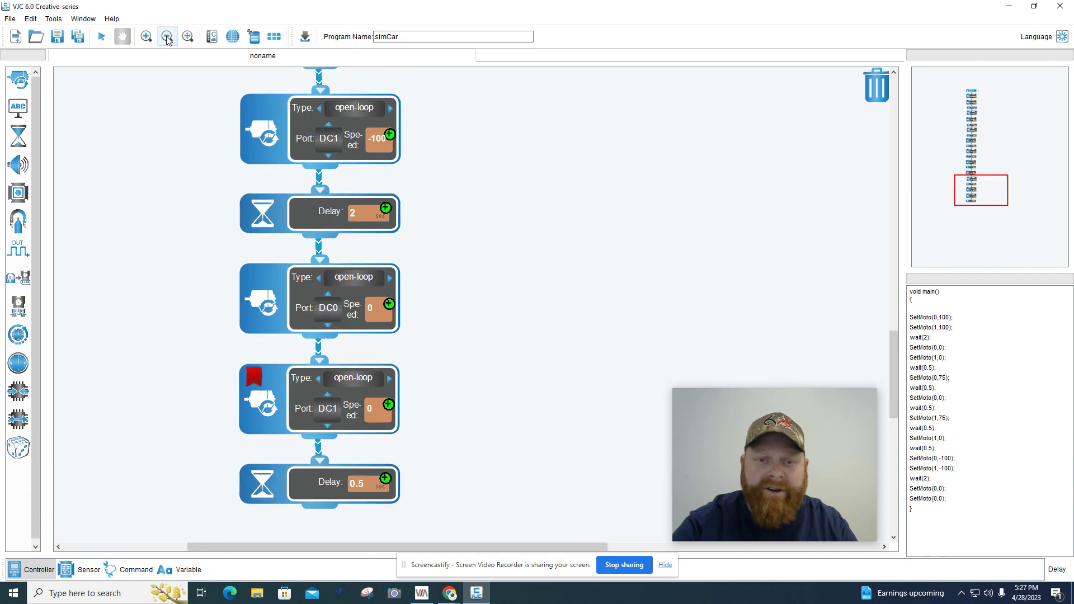
click(167, 37)
click(167, 37)
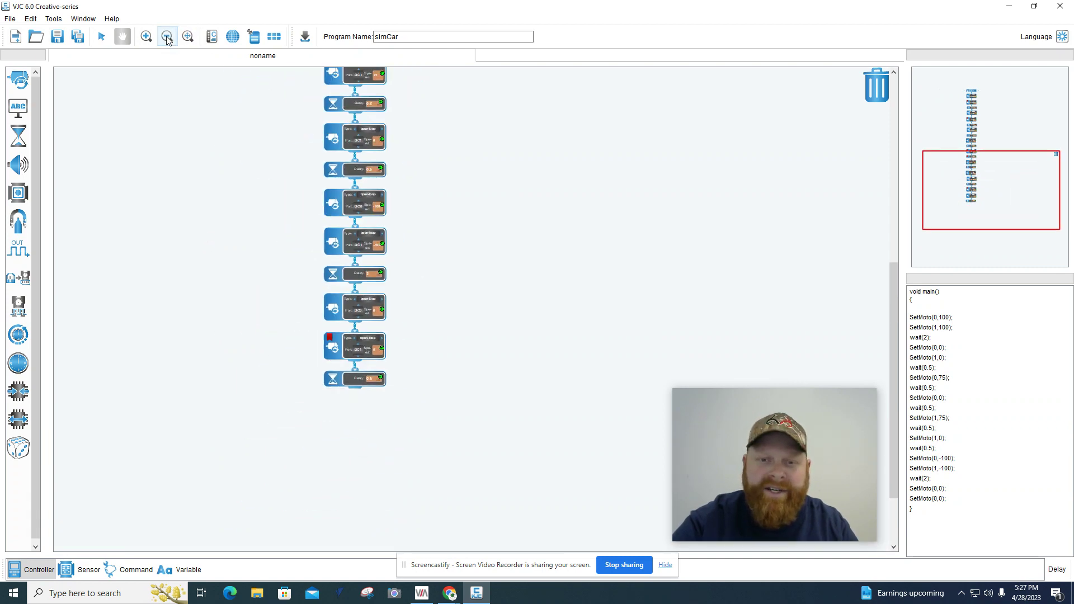
click(167, 37)
scroll(885, 322, up, 2)
scroll(881, 313, up, 3)
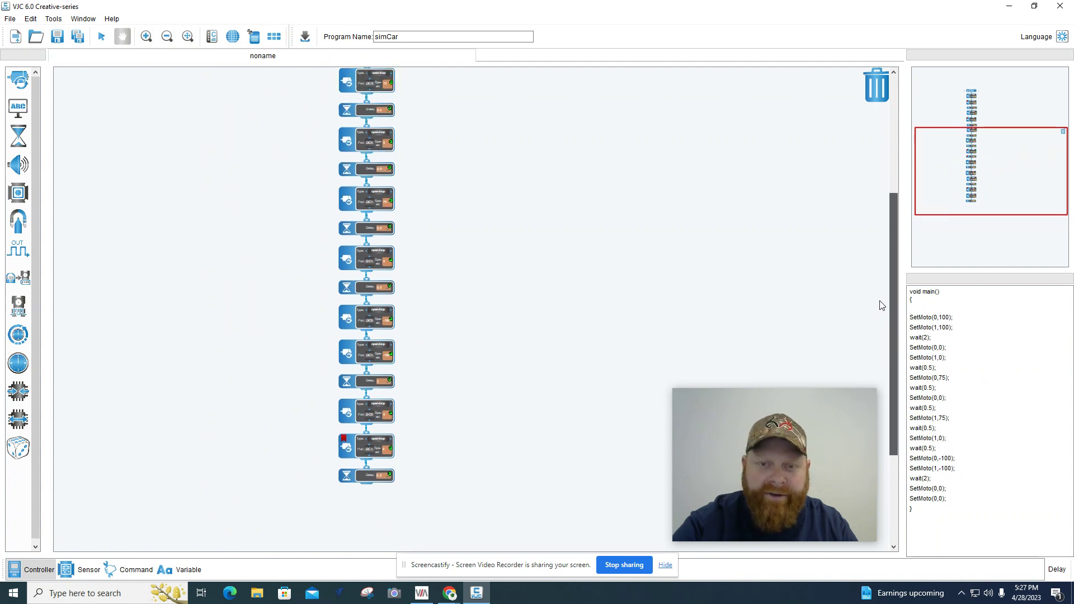
scroll(873, 280, down, 2)
scroll(868, 324, down, 2)
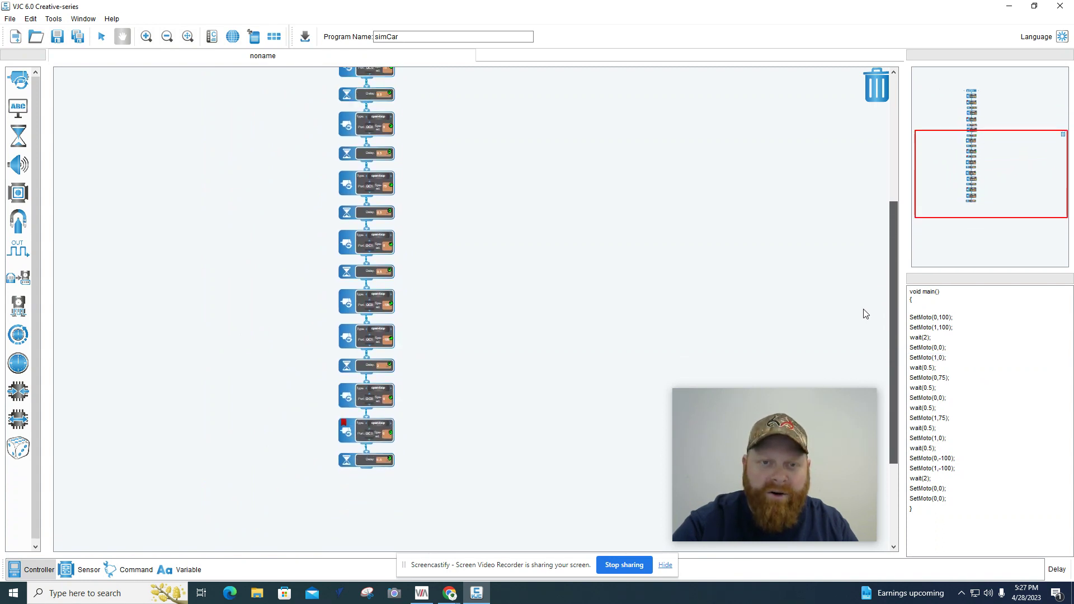
click(146, 37)
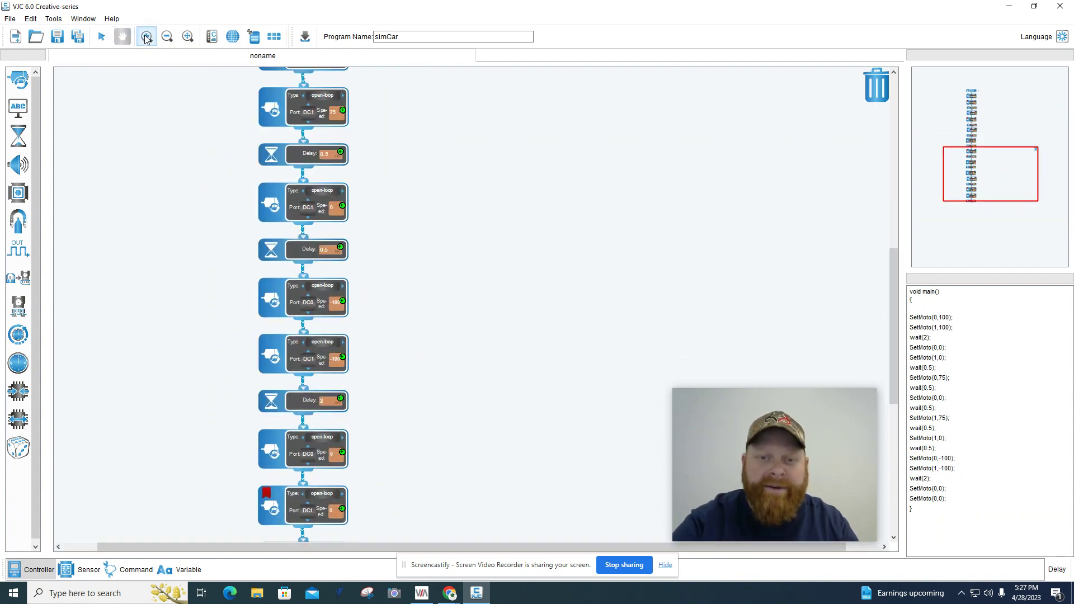
drag(408, 549, 363, 549)
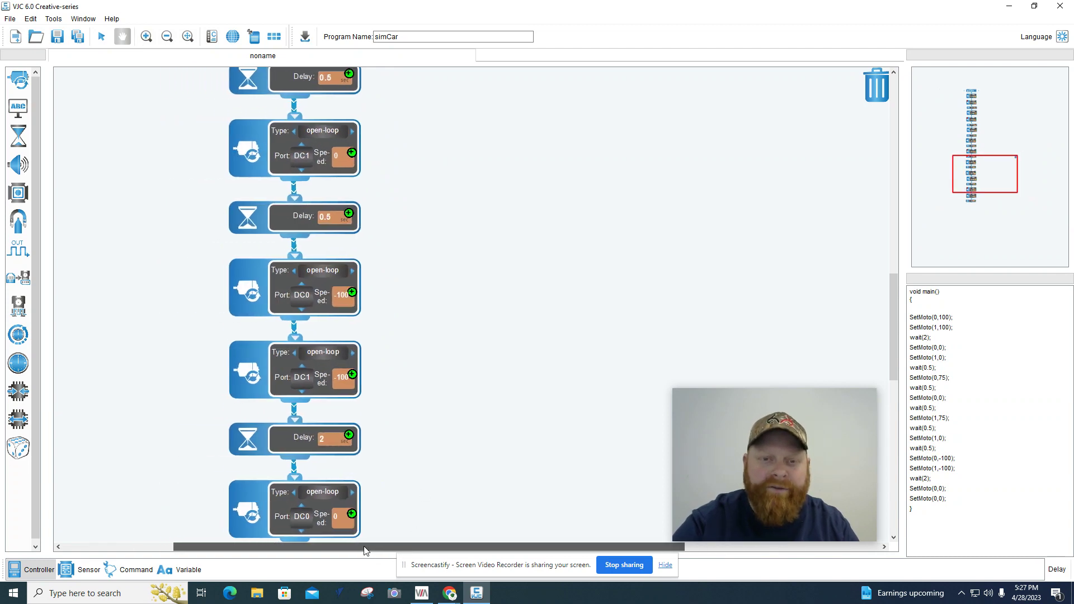
drag(896, 325, 927, 124)
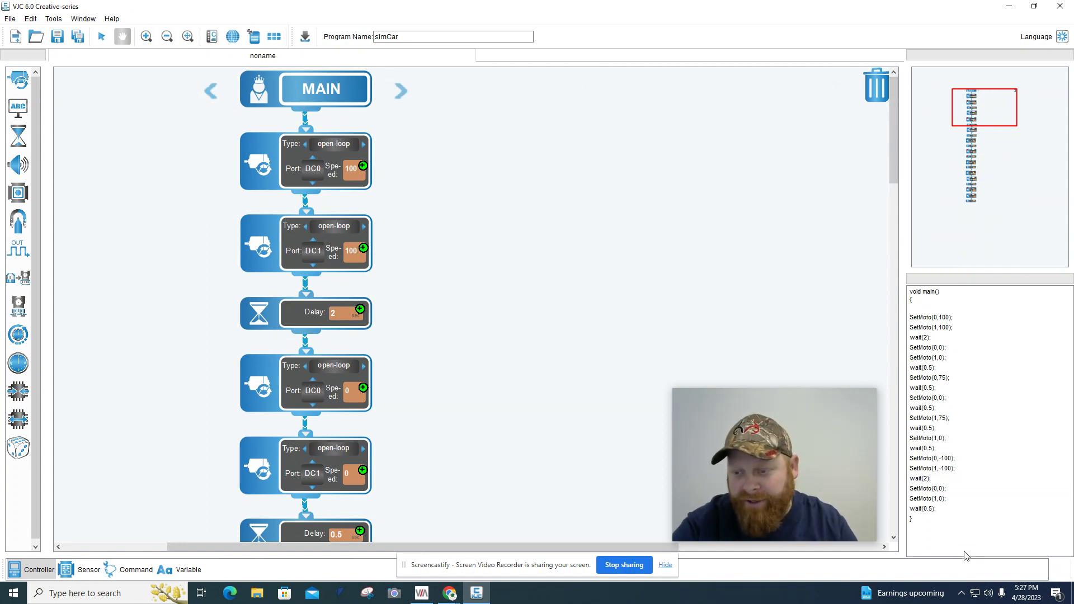
click(923, 388)
click(946, 542)
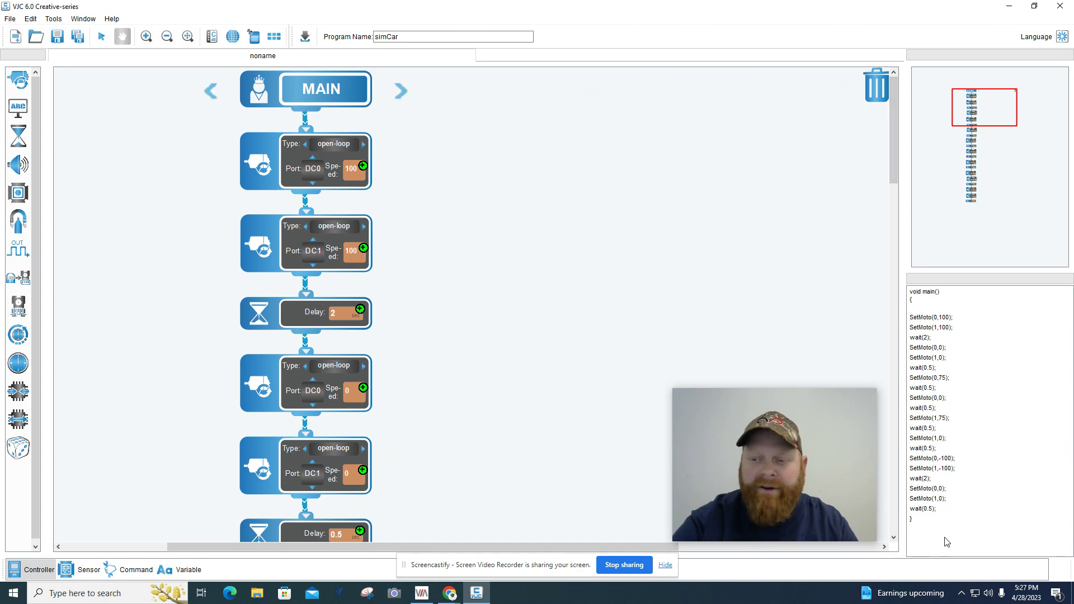